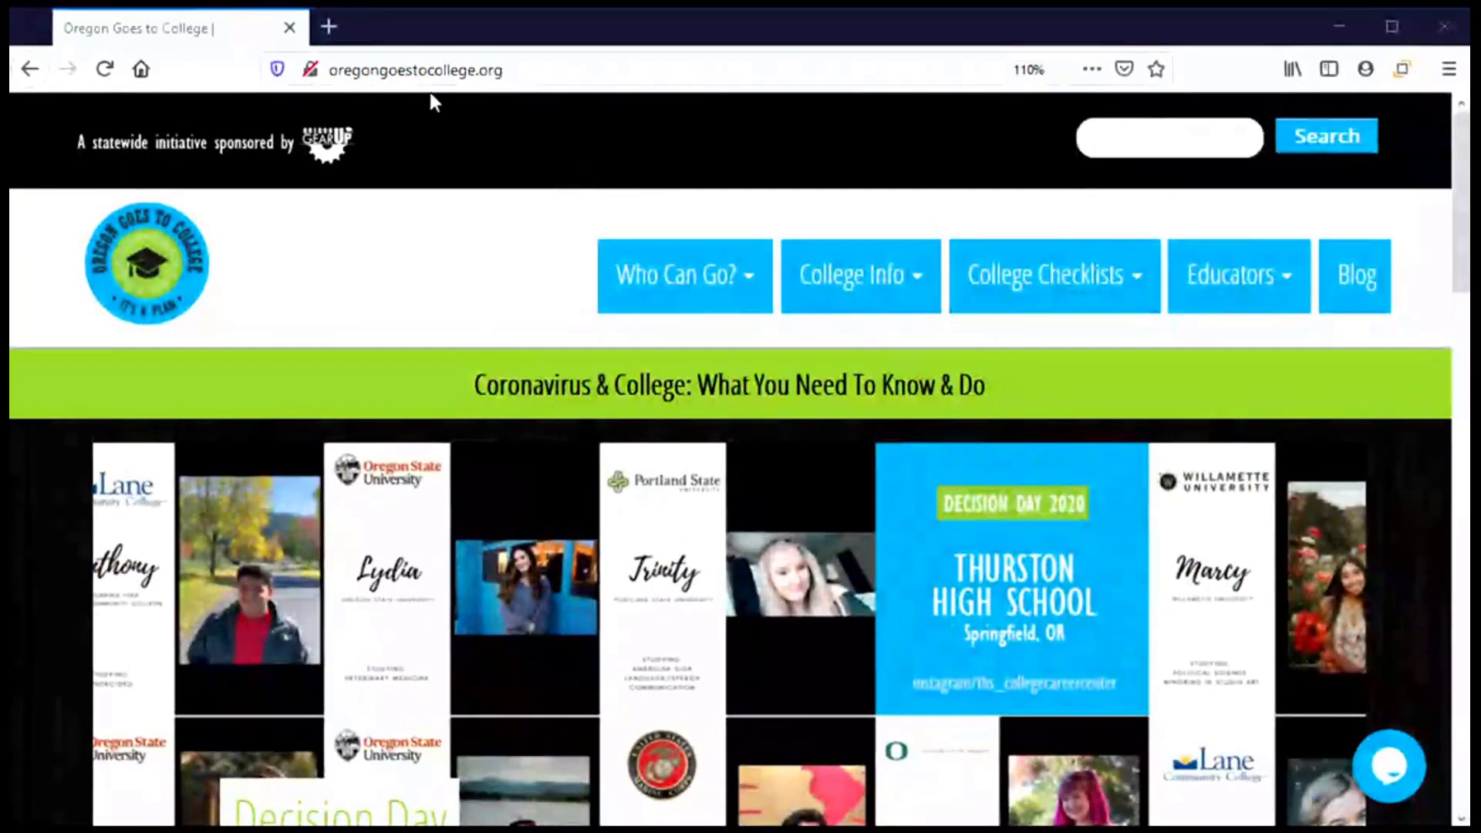
Open the Apply to College page from the College Info menu.
mouse_move(762, 266)
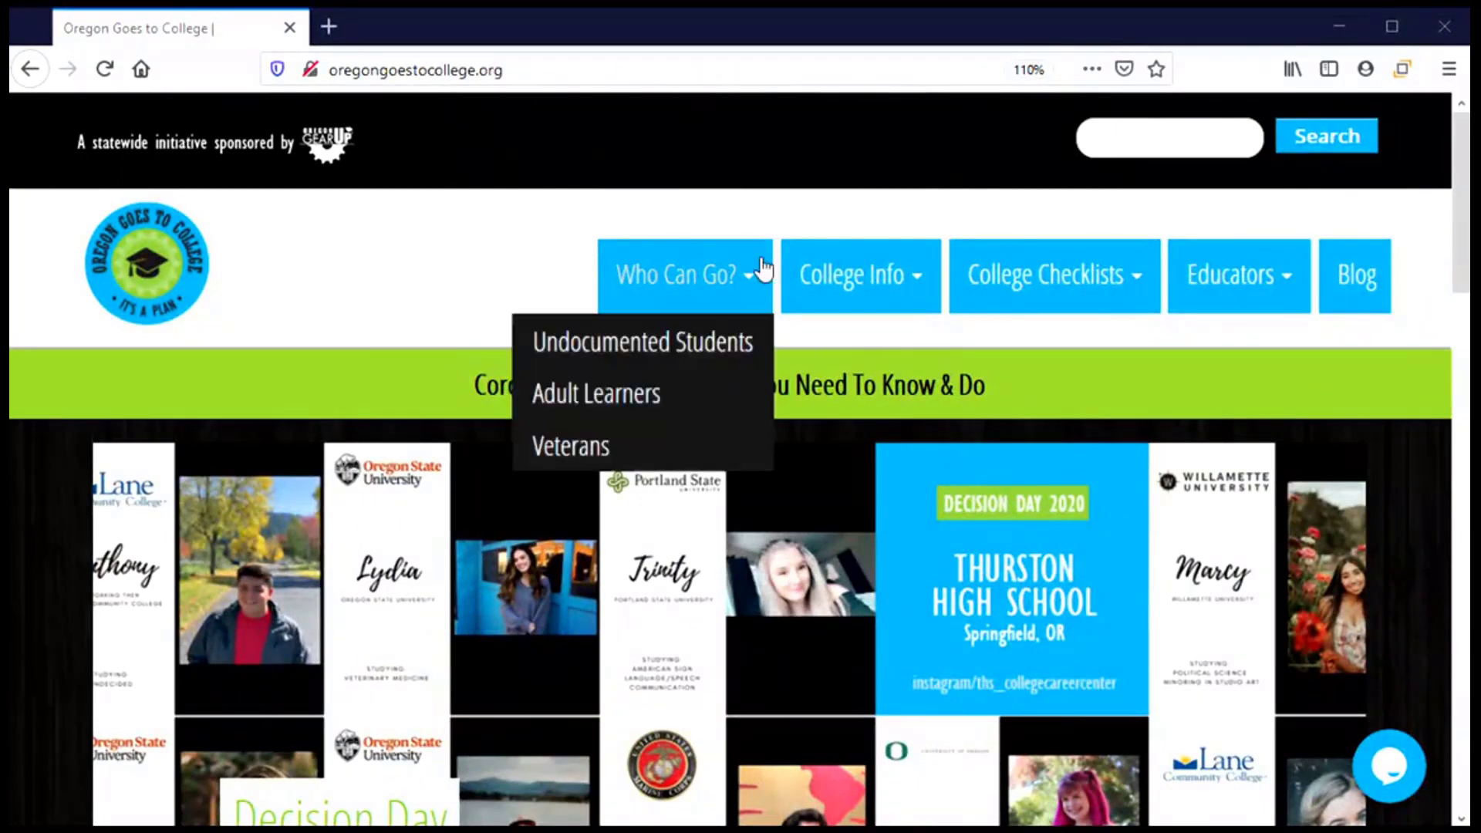
mouse_move(823, 300)
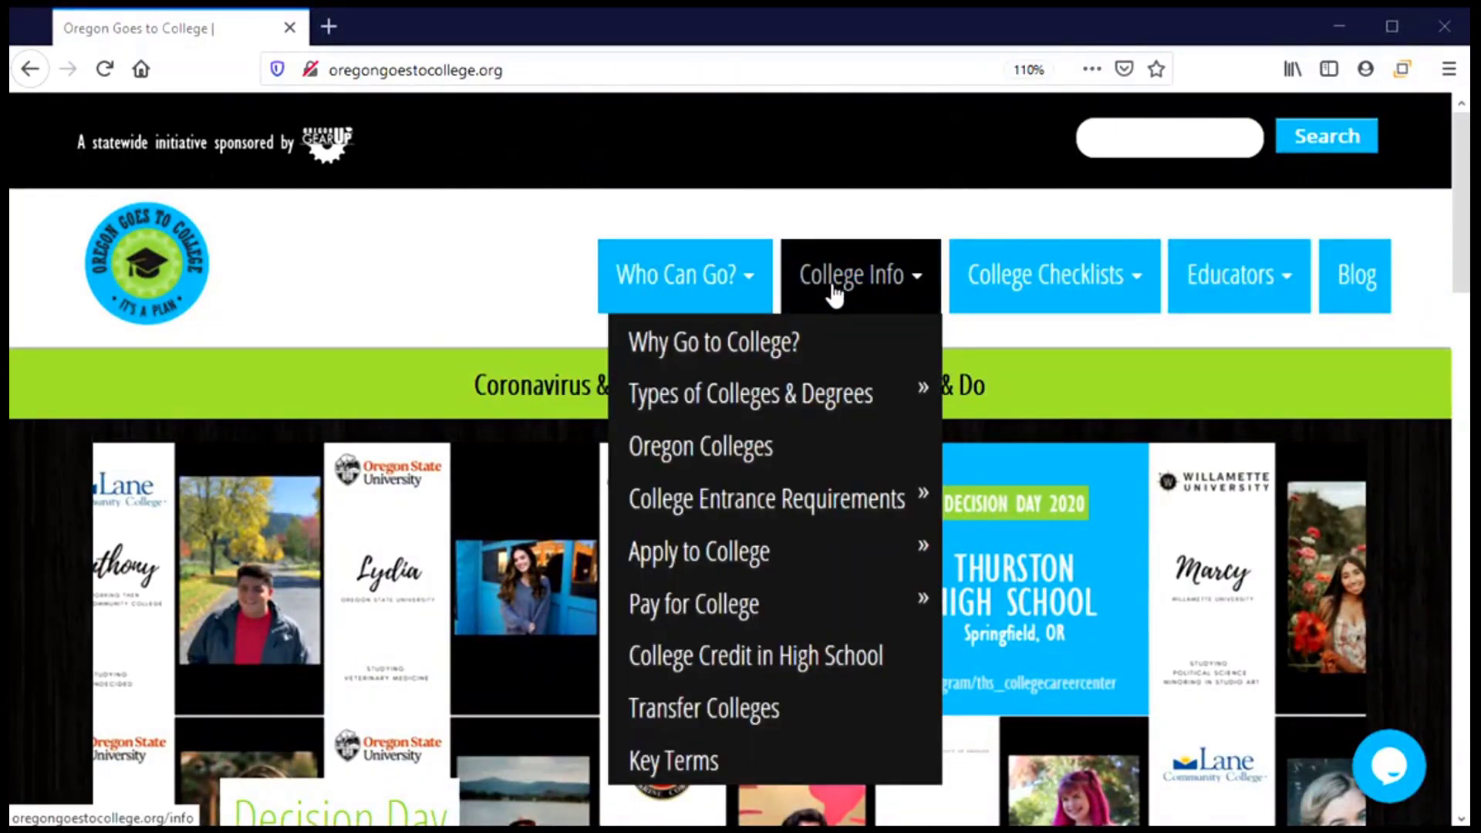
click(737, 562)
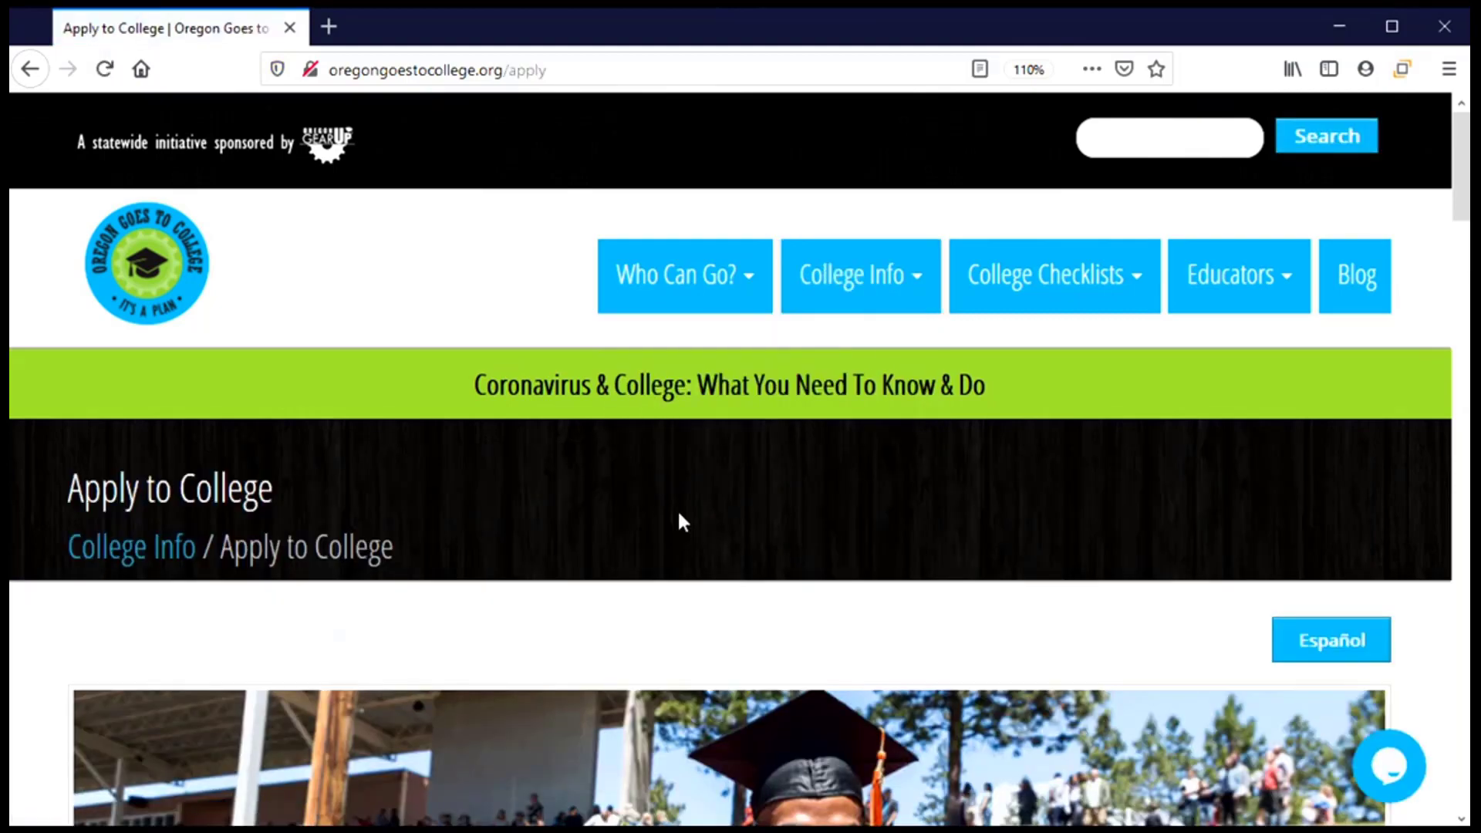
Scroll to the Community Colleges table and open the Mt. Hood Community College link.
scroll(678, 515, down, 8)
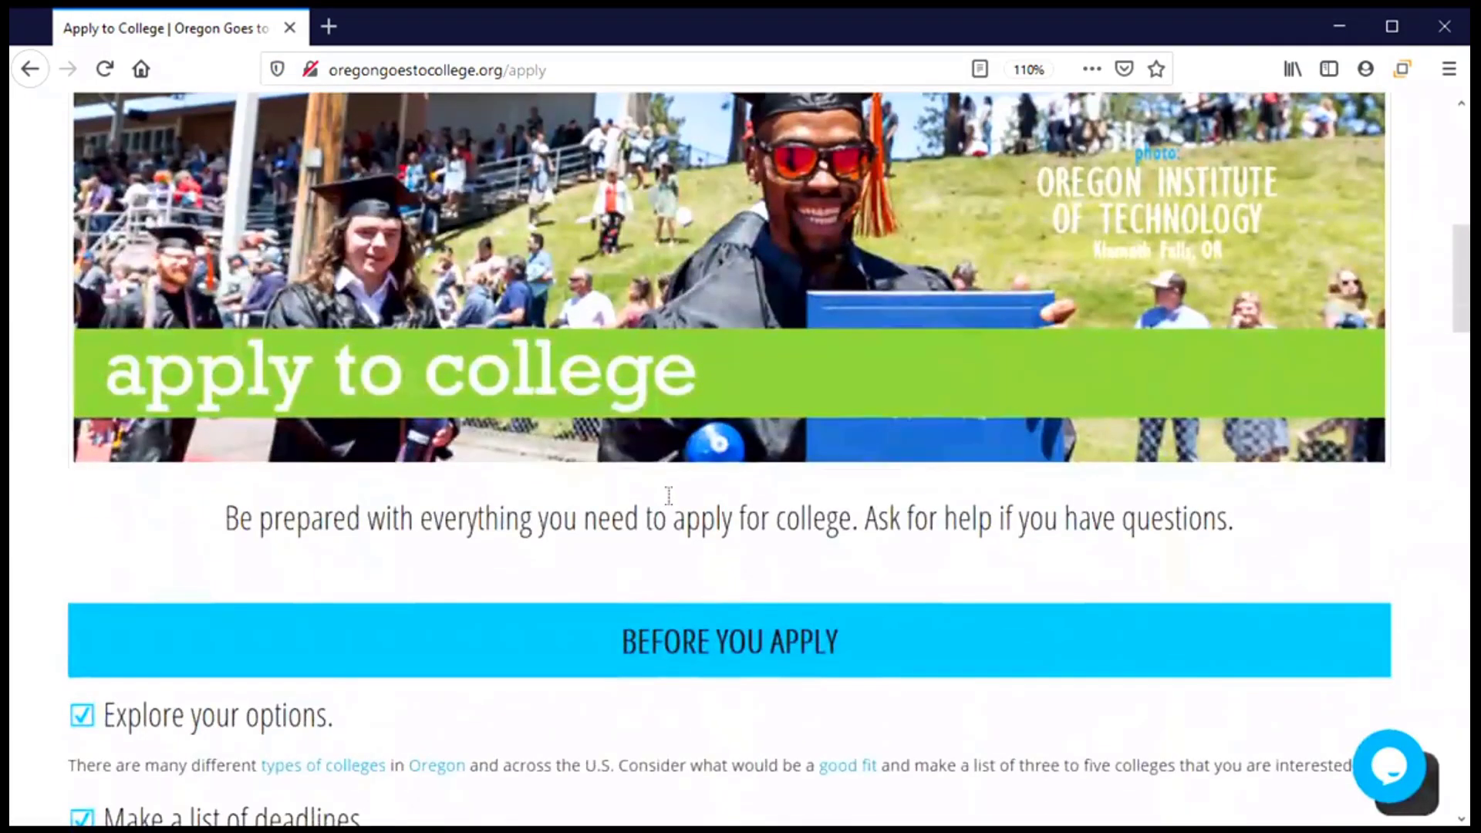
scroll(669, 495, down, 3)
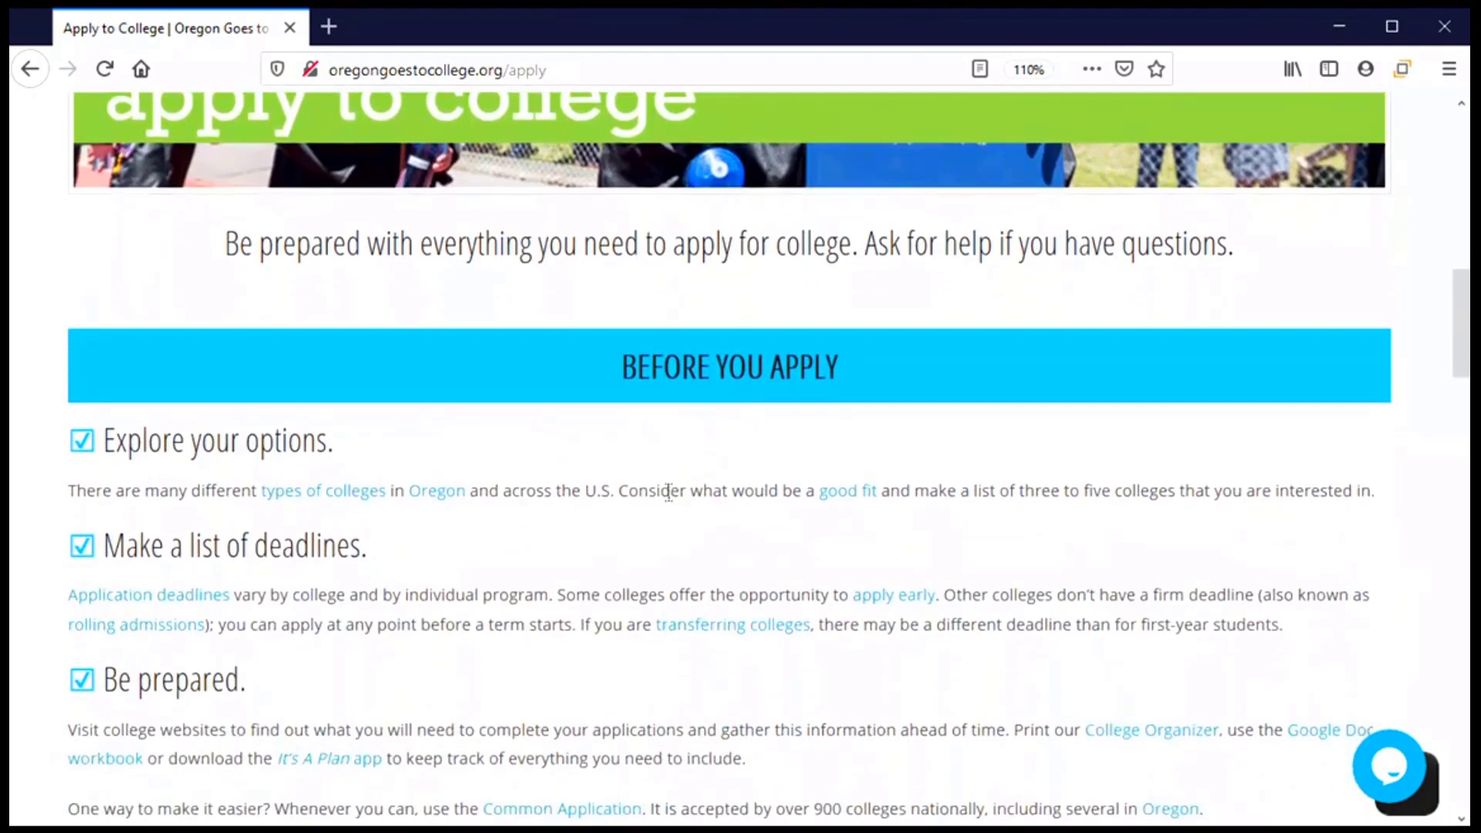
scroll(670, 493, down, 6)
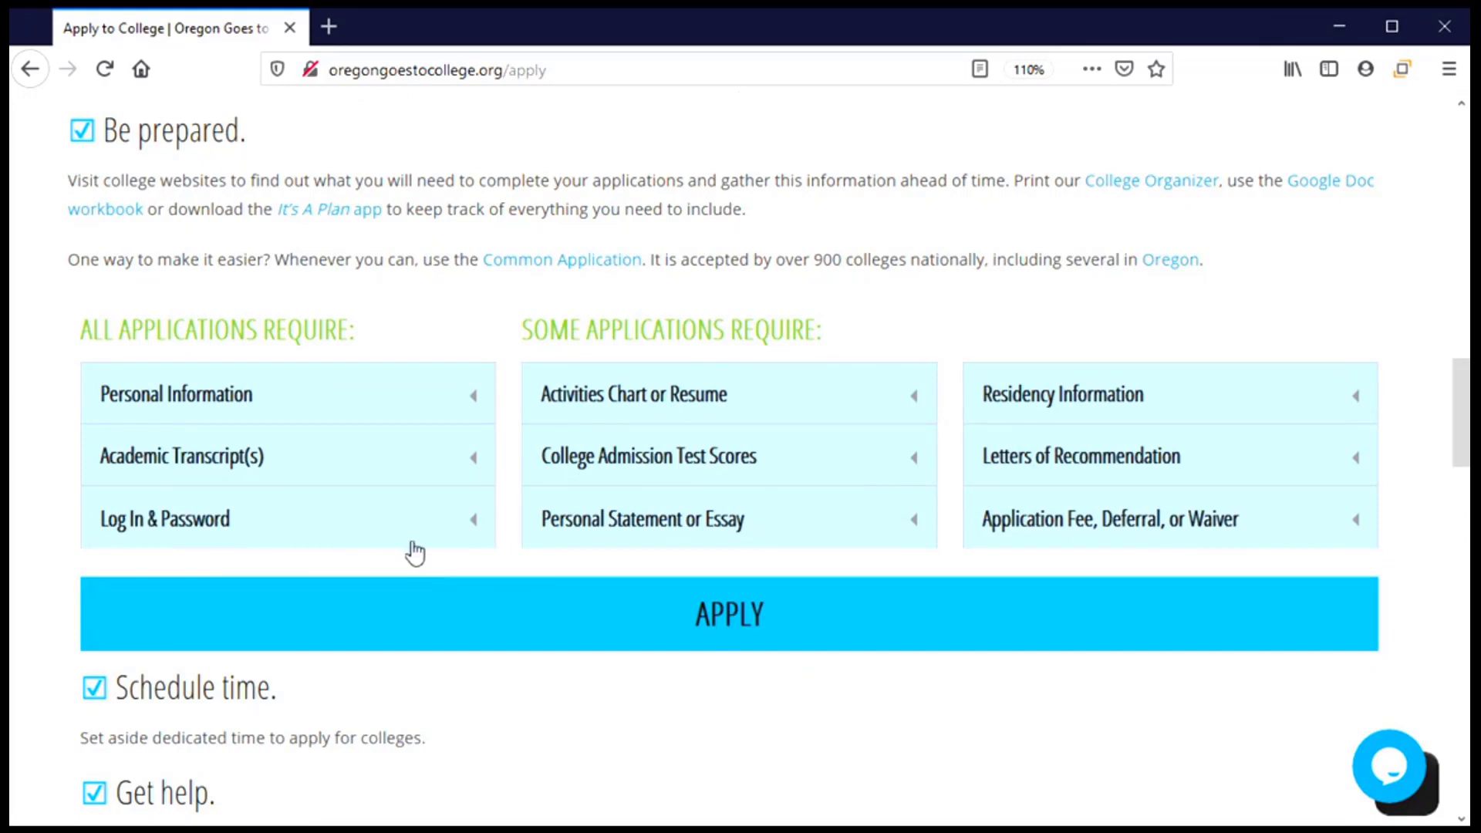
scroll(428, 547, down, 1)
scroll(431, 548, down, 5)
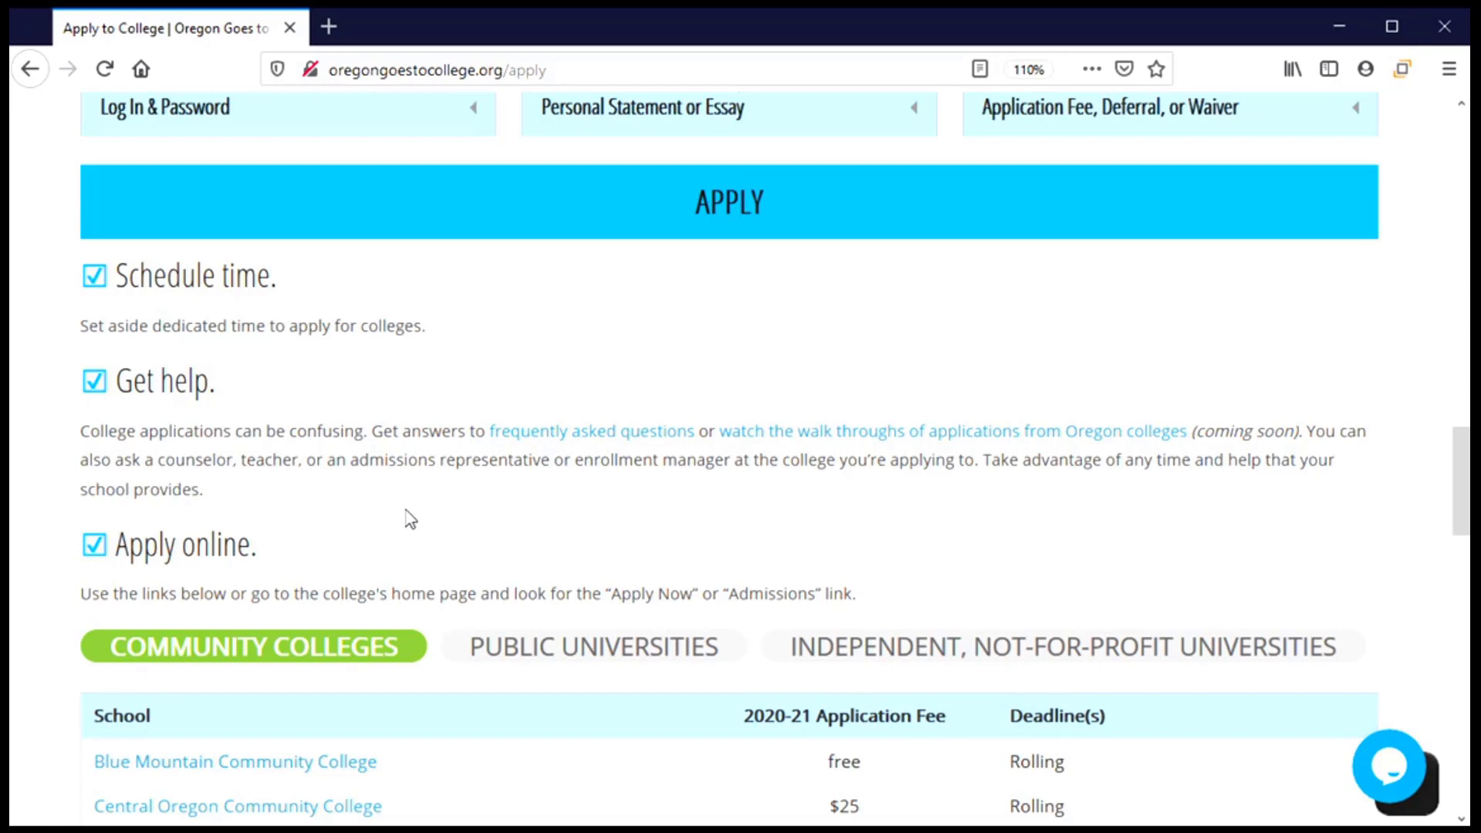
scroll(420, 532, down, 5)
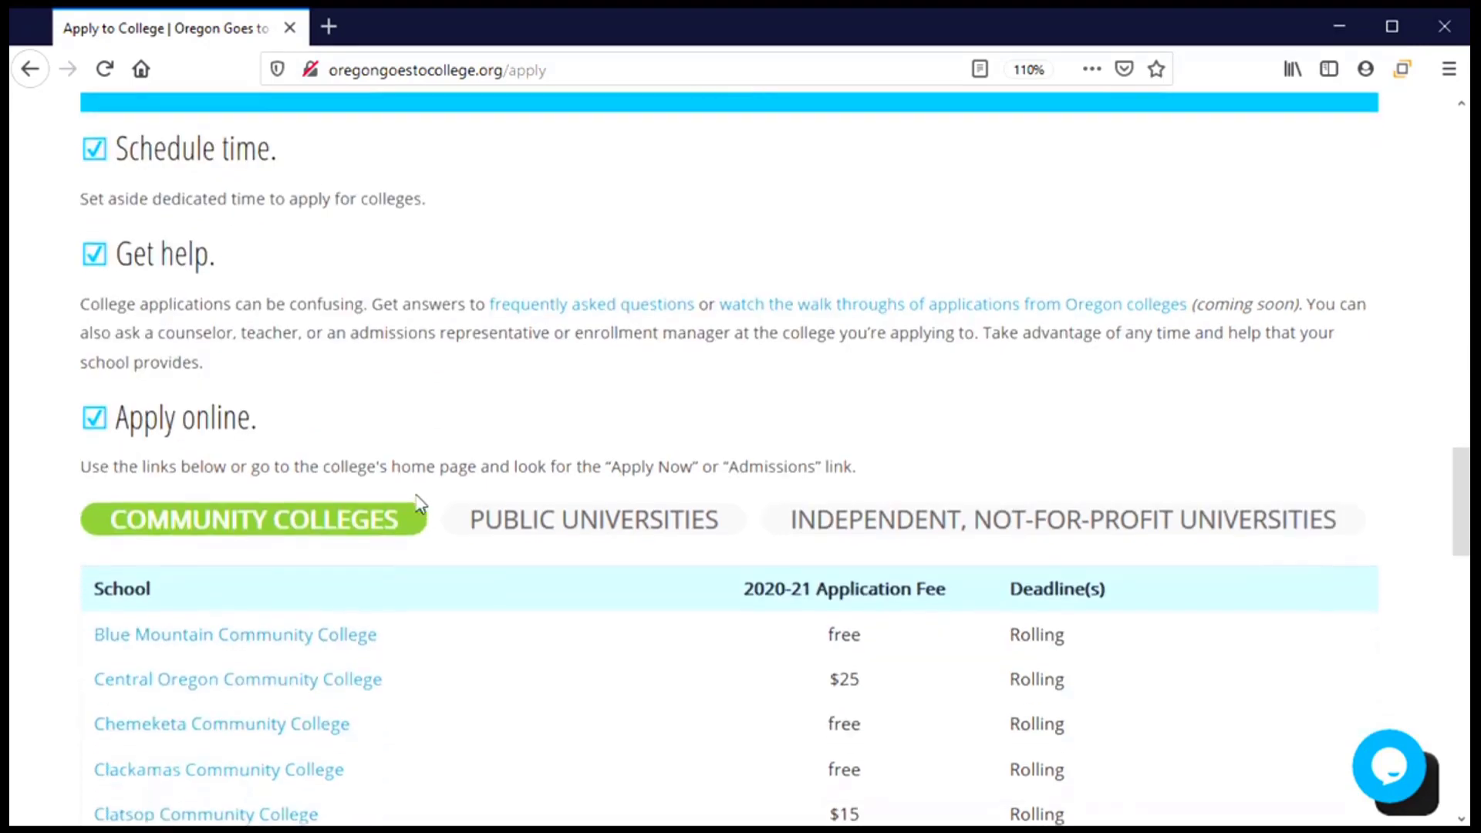
scroll(417, 507, down, 3)
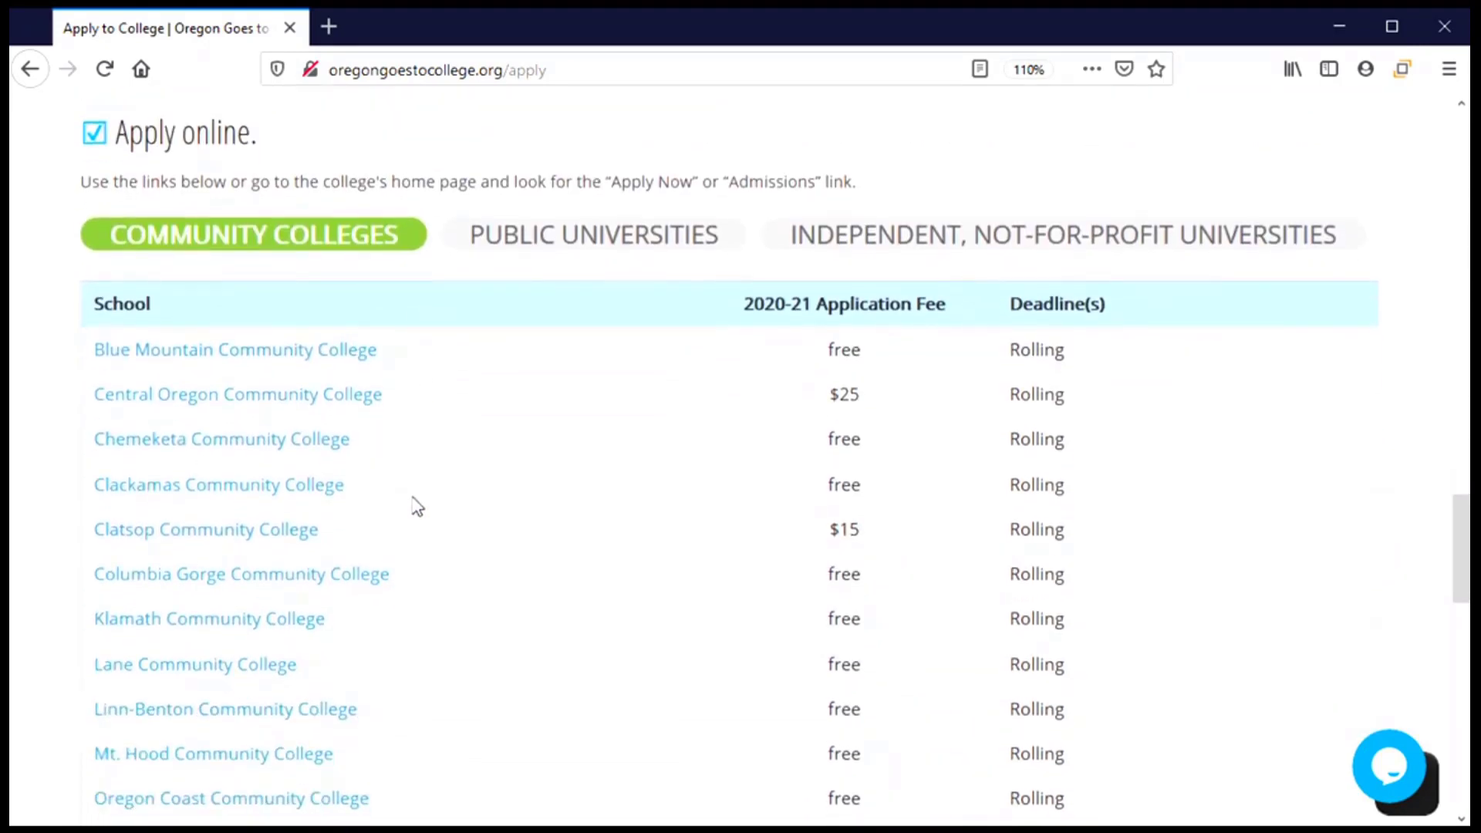
scroll(417, 506, down, 4)
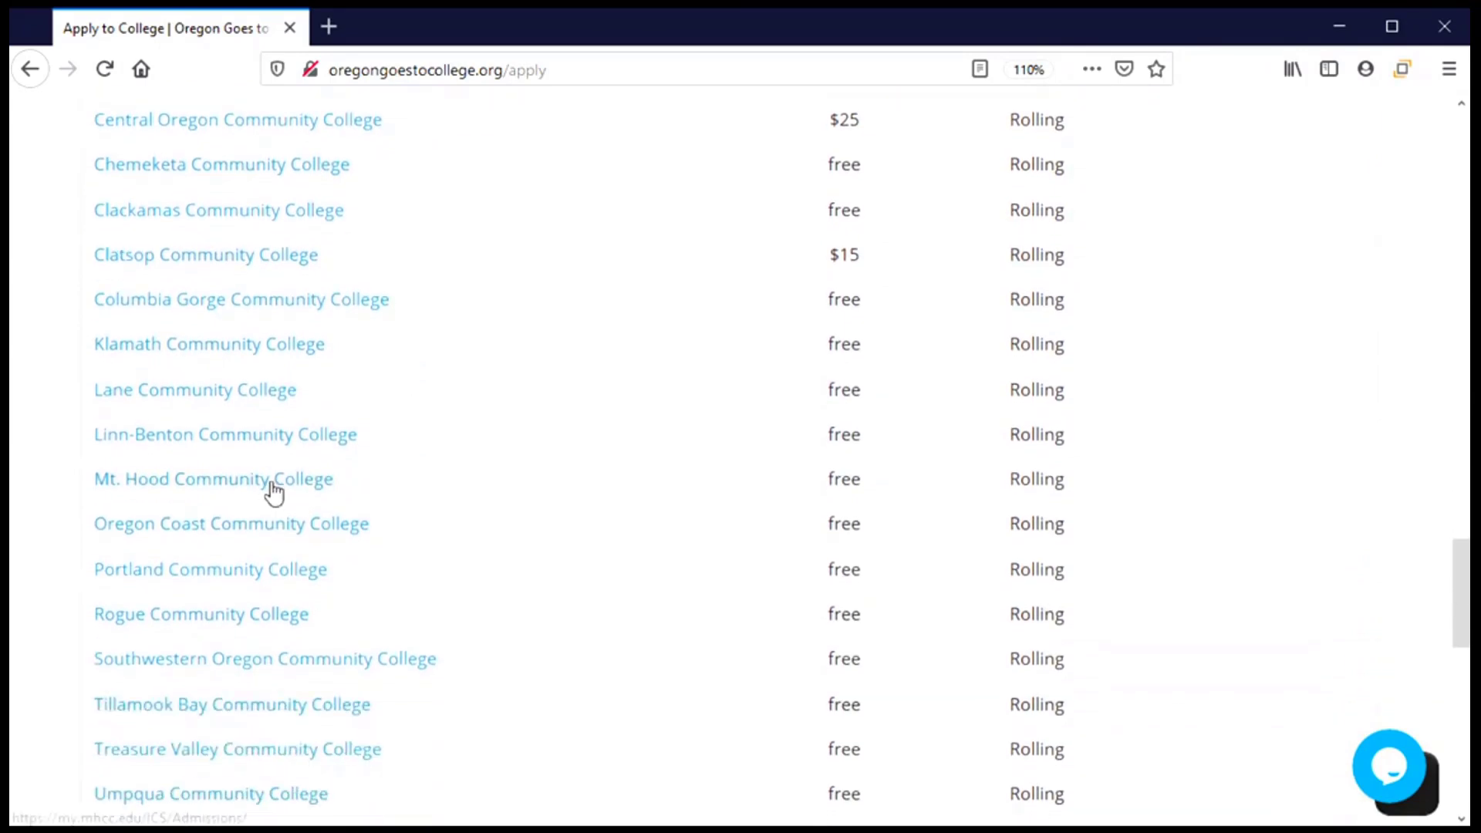
click(195, 486)
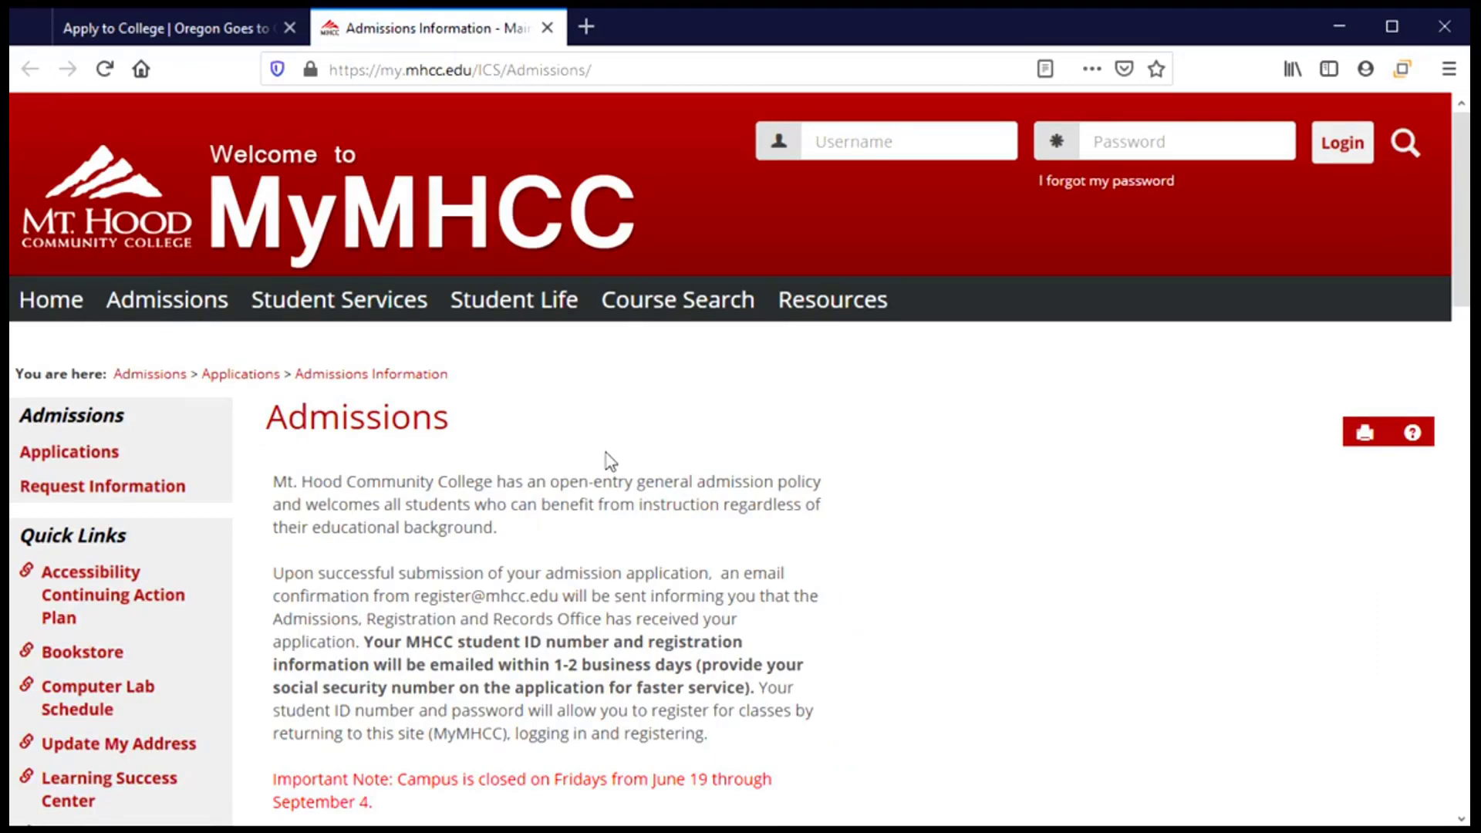
Scroll down the Admissions page past the new-students note and open General Admission Application.
scroll(621, 509, down, 3)
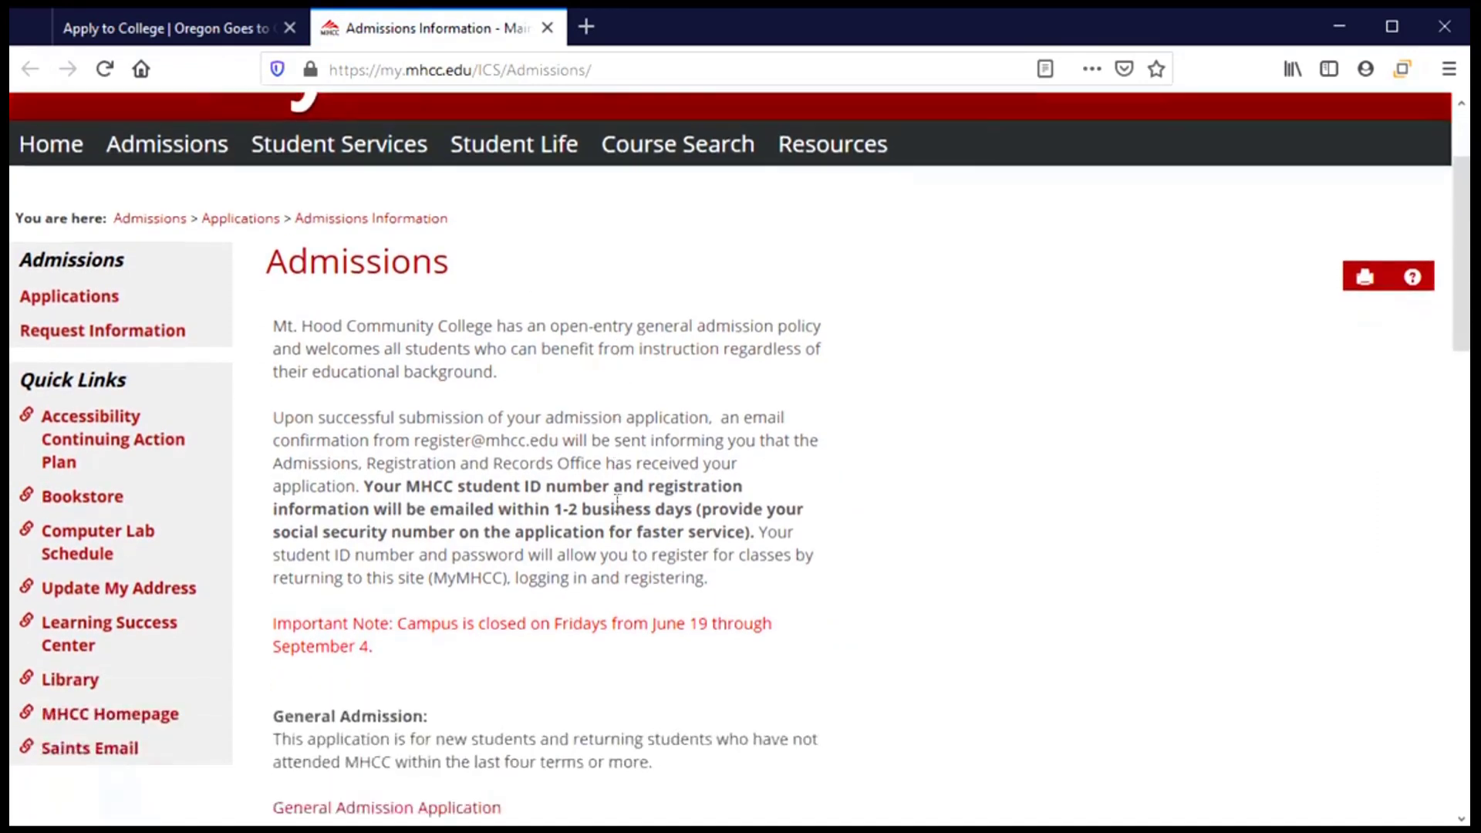
scroll(609, 523, down, 1)
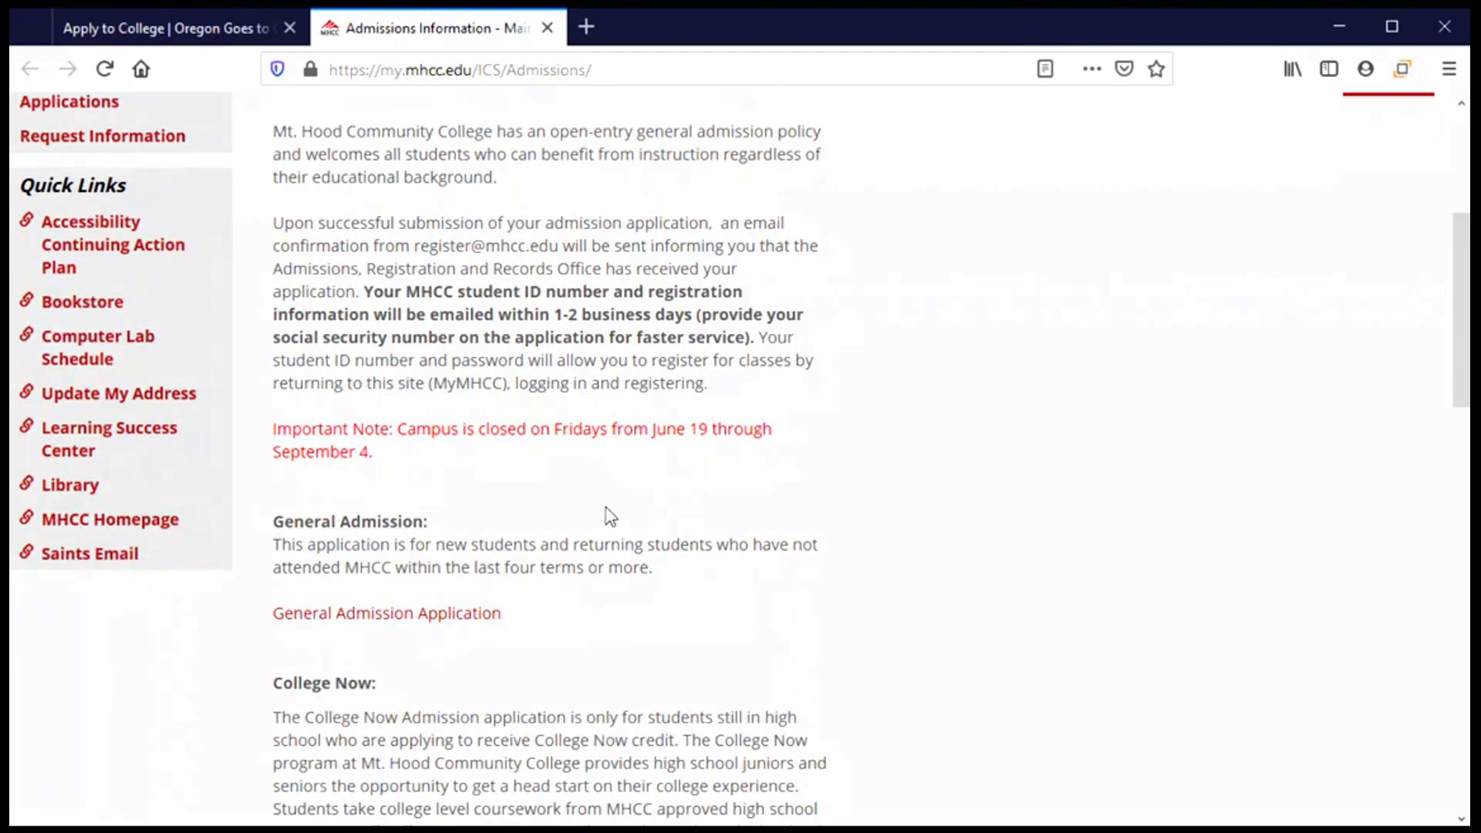
scroll(609, 517, down, 3)
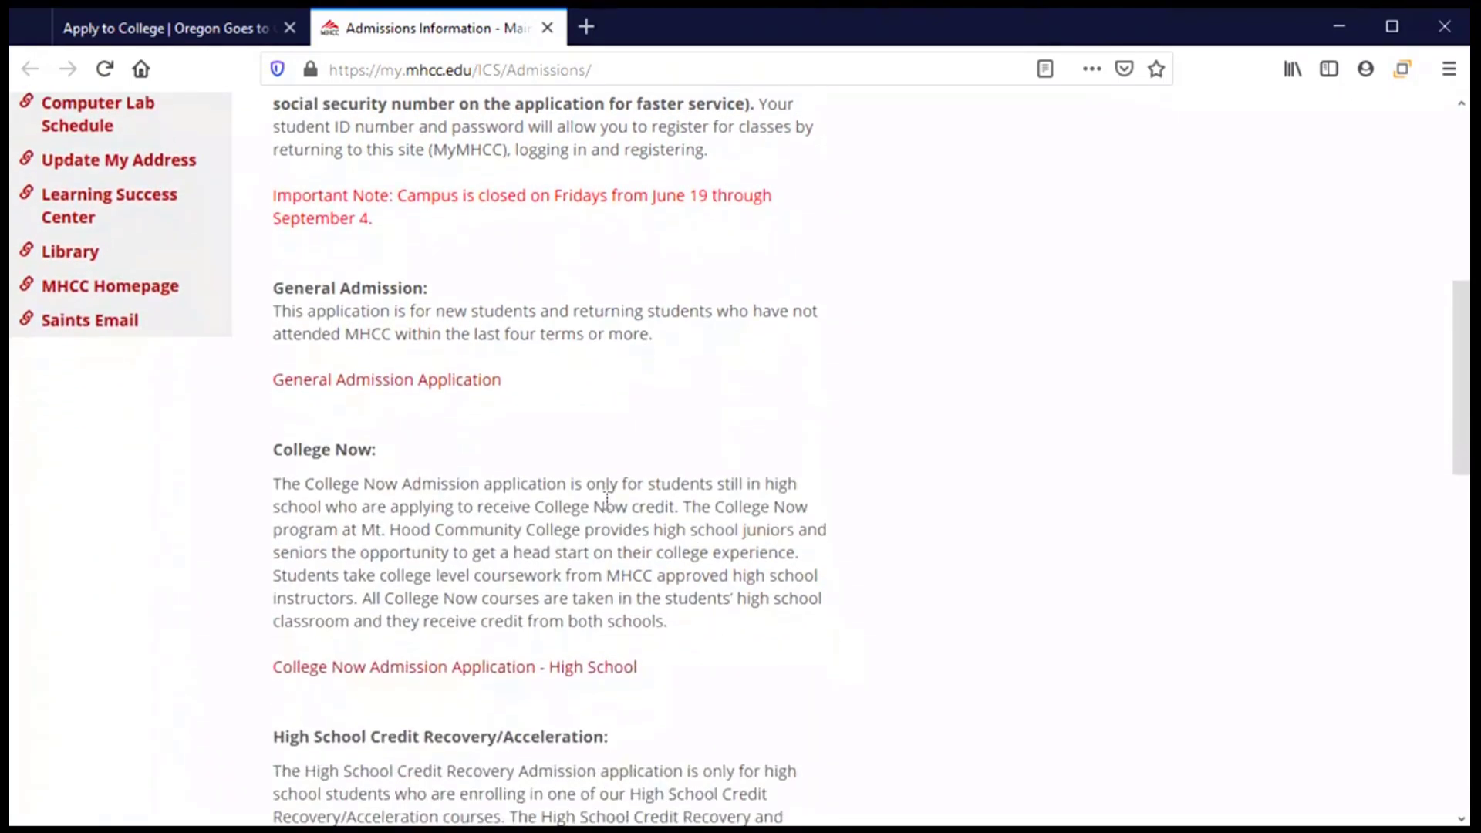
drag(434, 310, 536, 311)
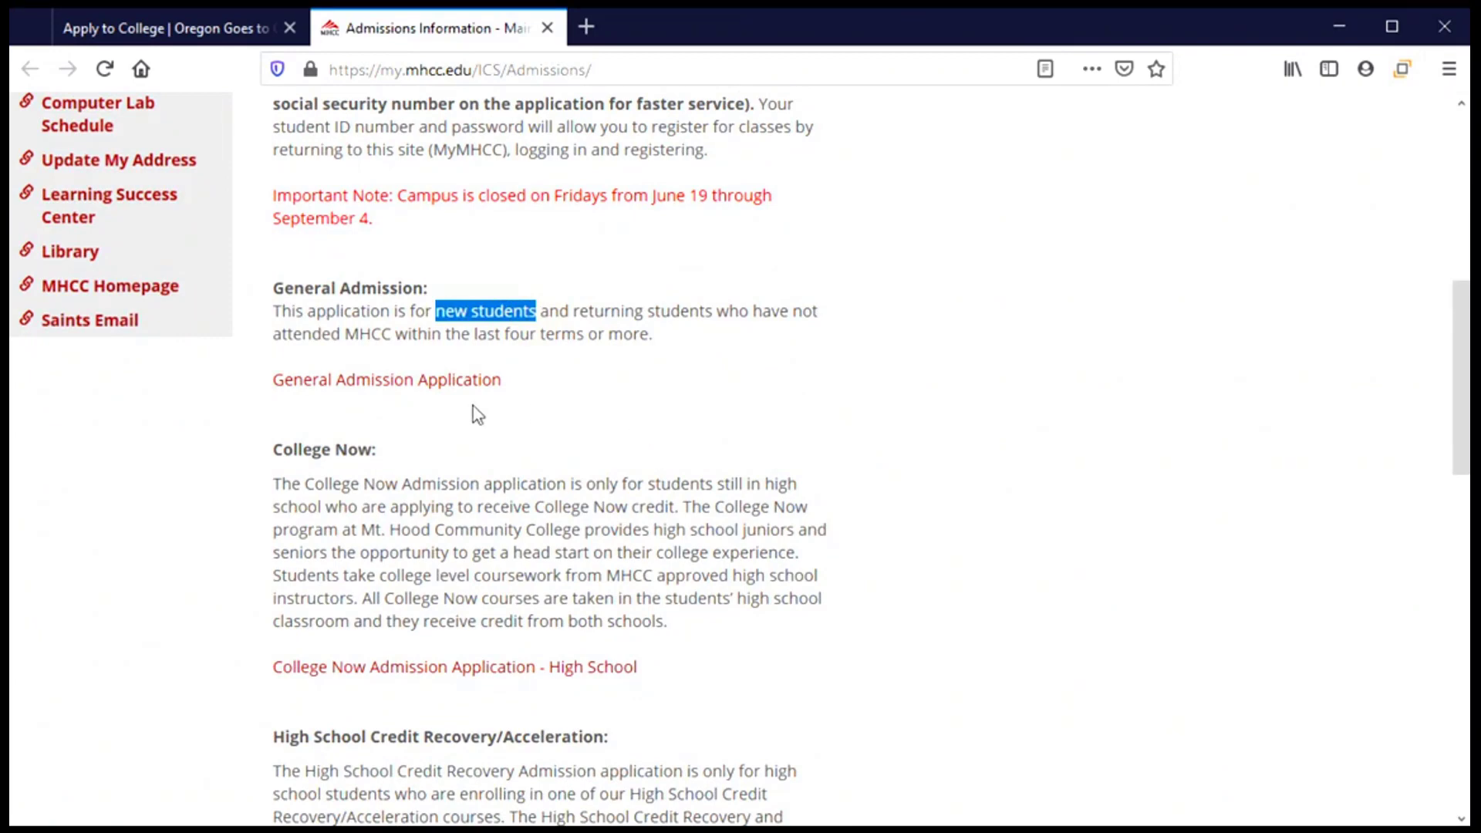
click(367, 395)
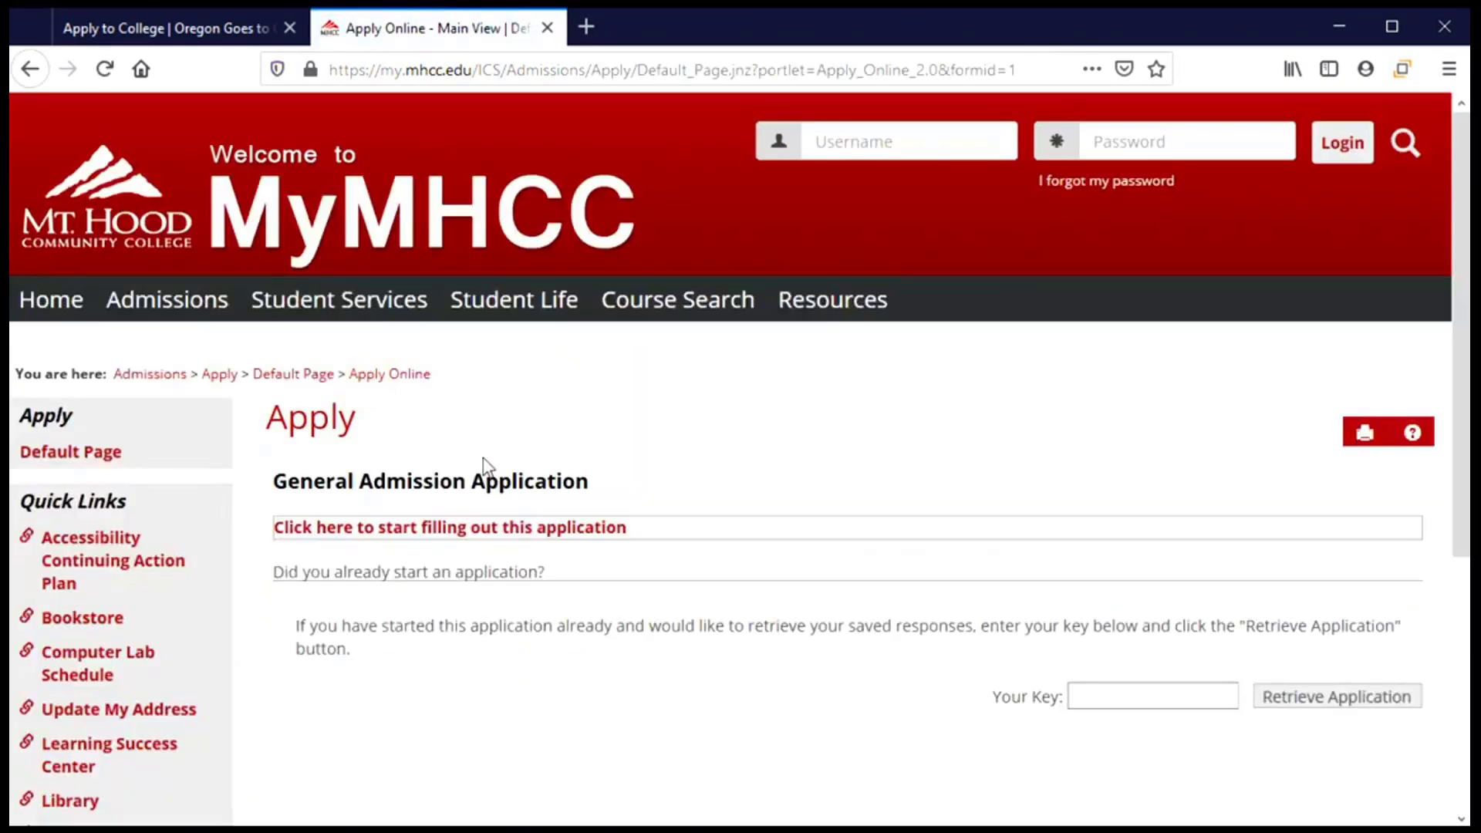
Skip the Retrieve Application key and choose 'Click here to start filling out this application'.
scroll(484, 456, down, 2)
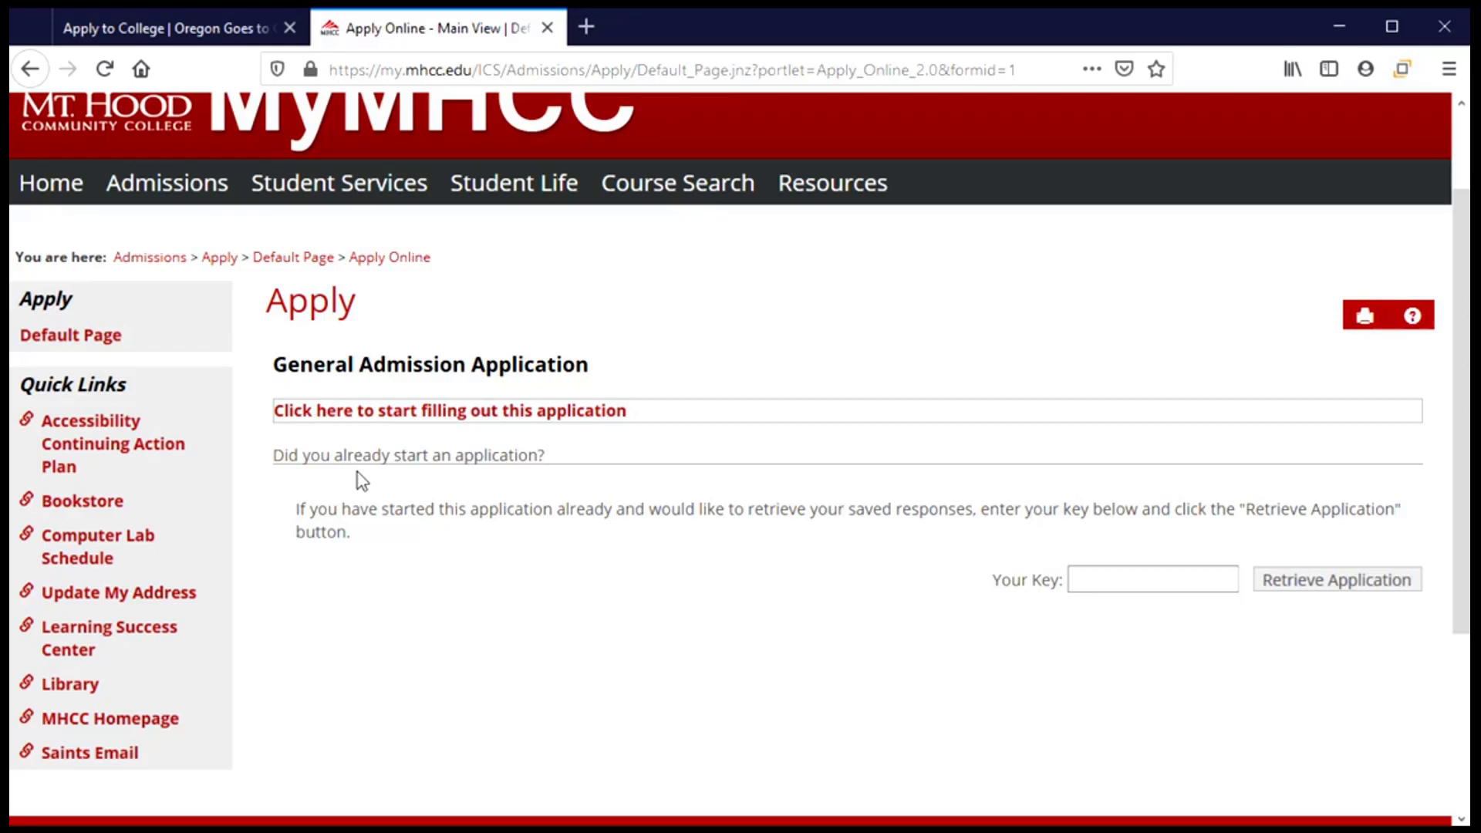
click(1081, 584)
click(1332, 584)
click(376, 422)
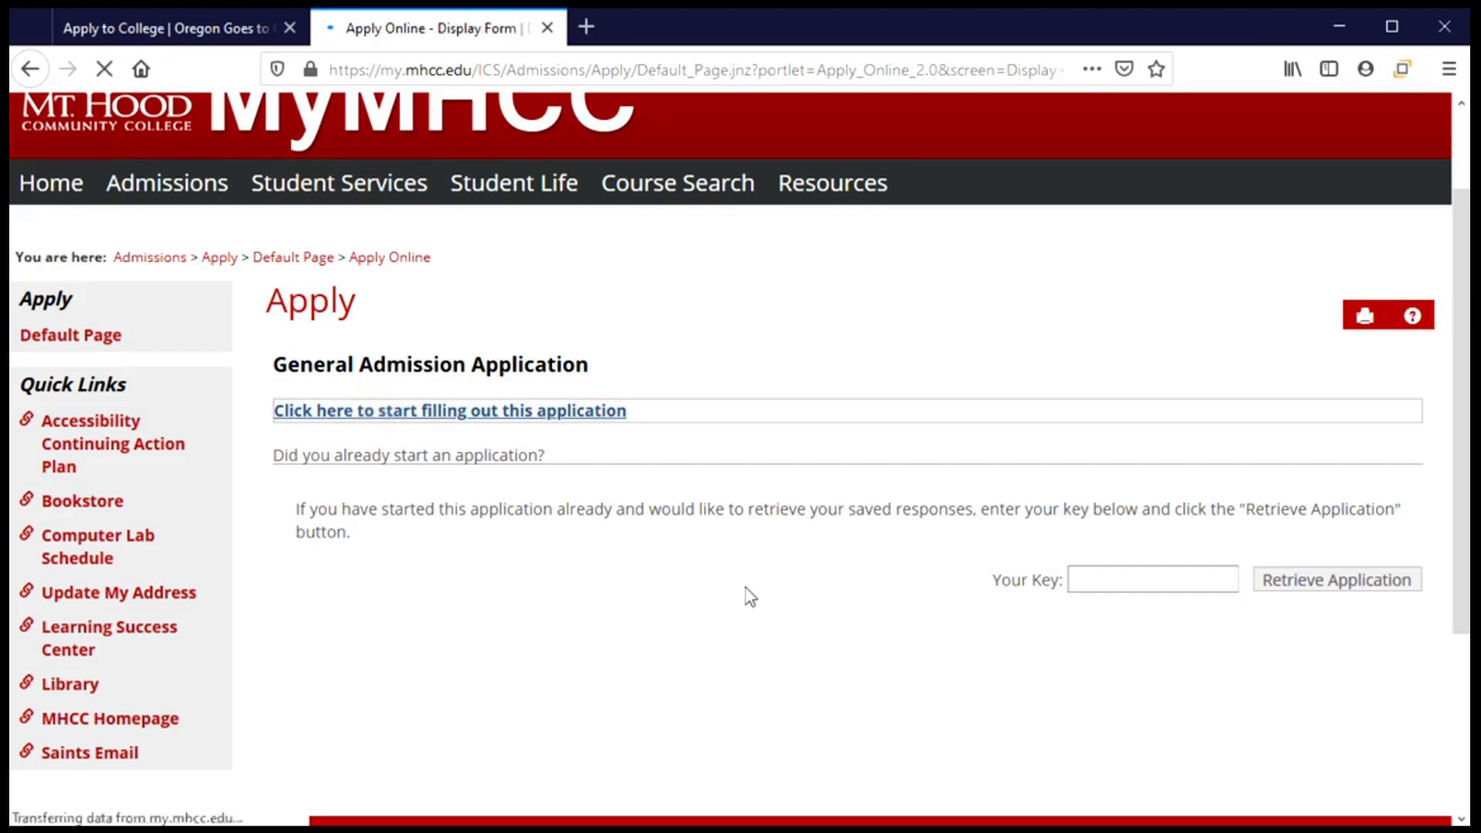
Enter the applicant's first name in the required First Name field, then move to Middle Name.
scroll(605, 568, down, 3)
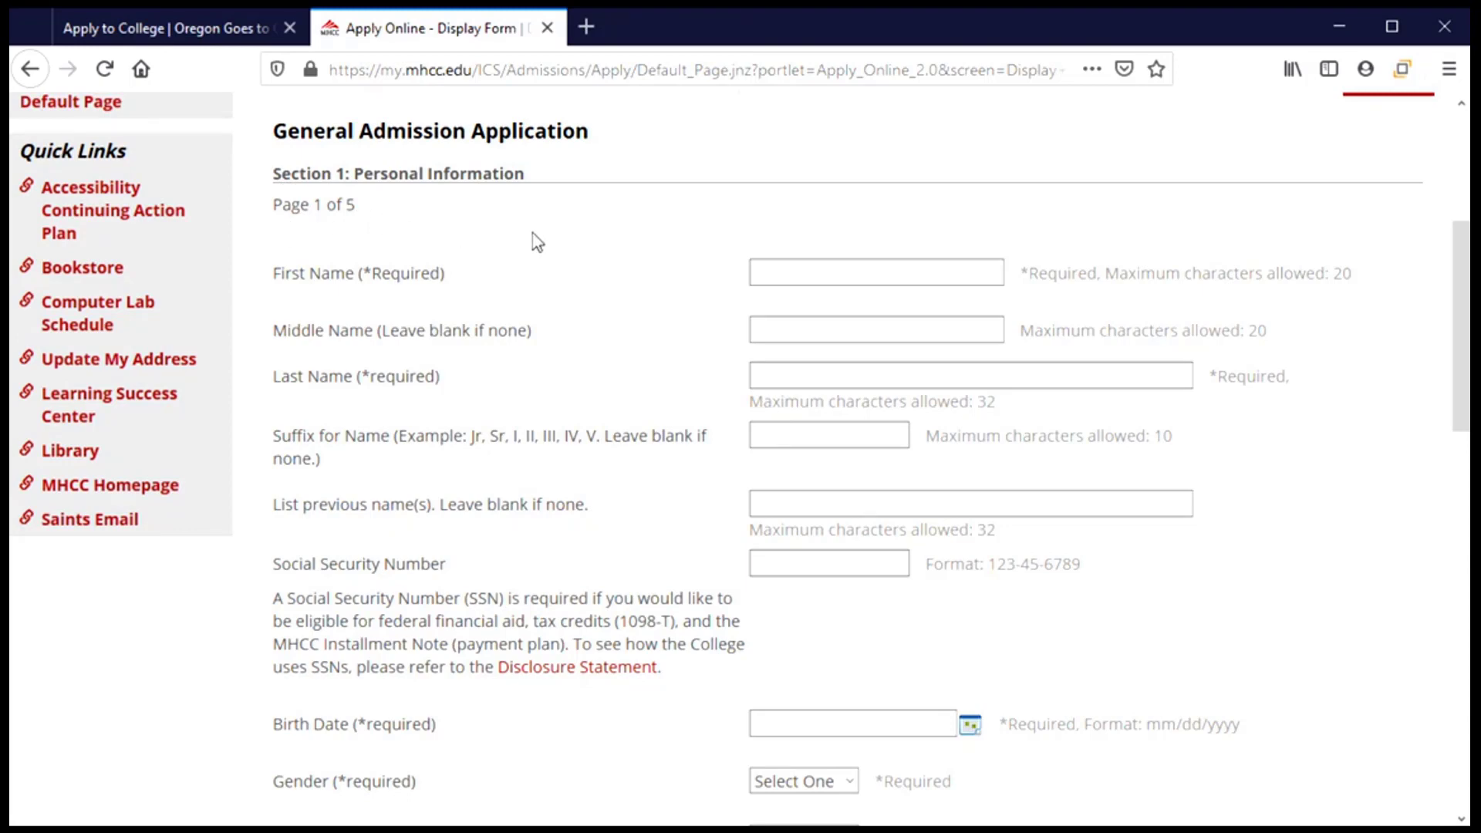
scroll(586, 258, down, 3)
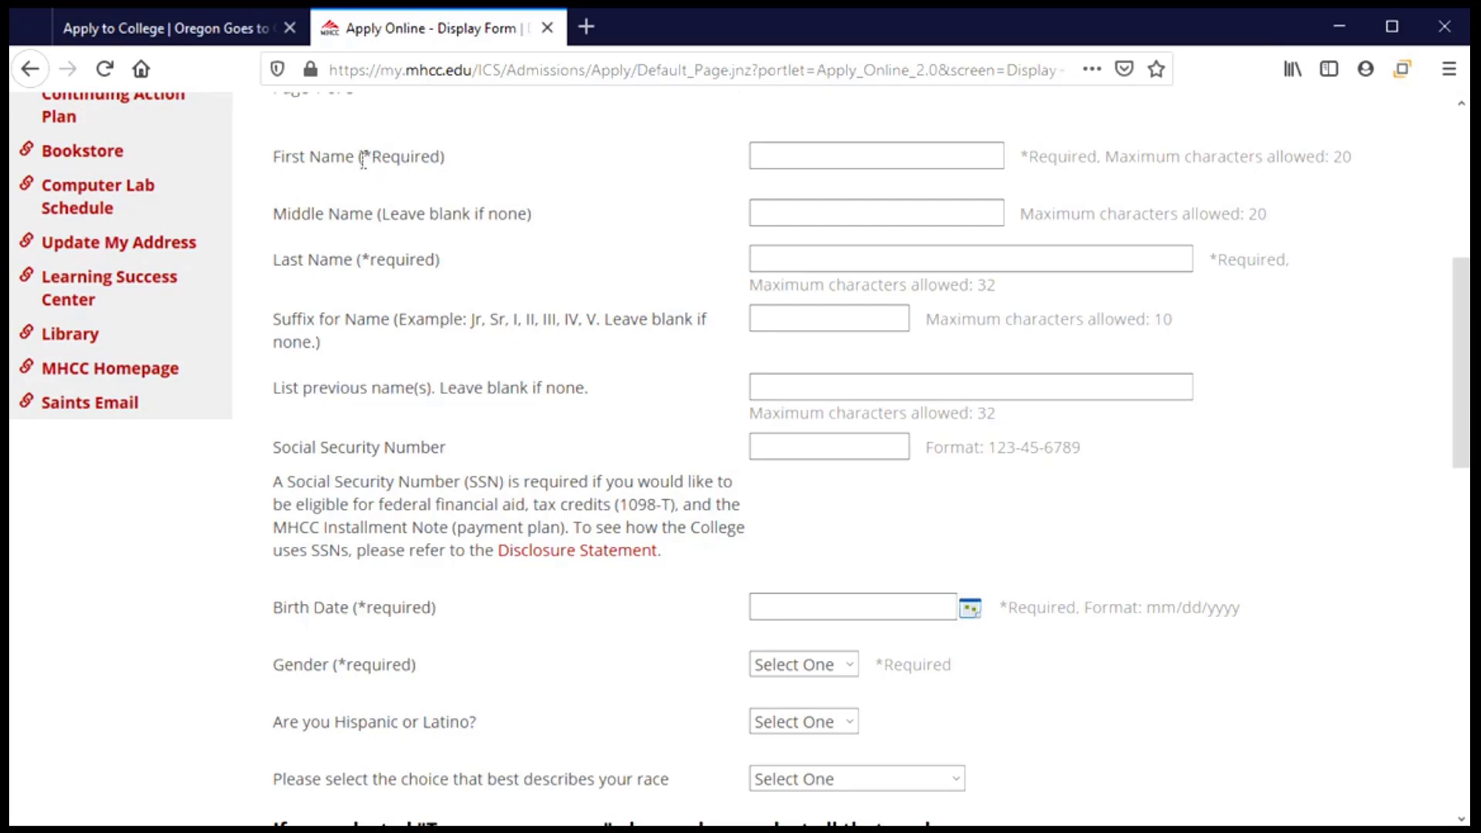
drag(363, 157, 437, 157)
click(761, 209)
click(783, 156)
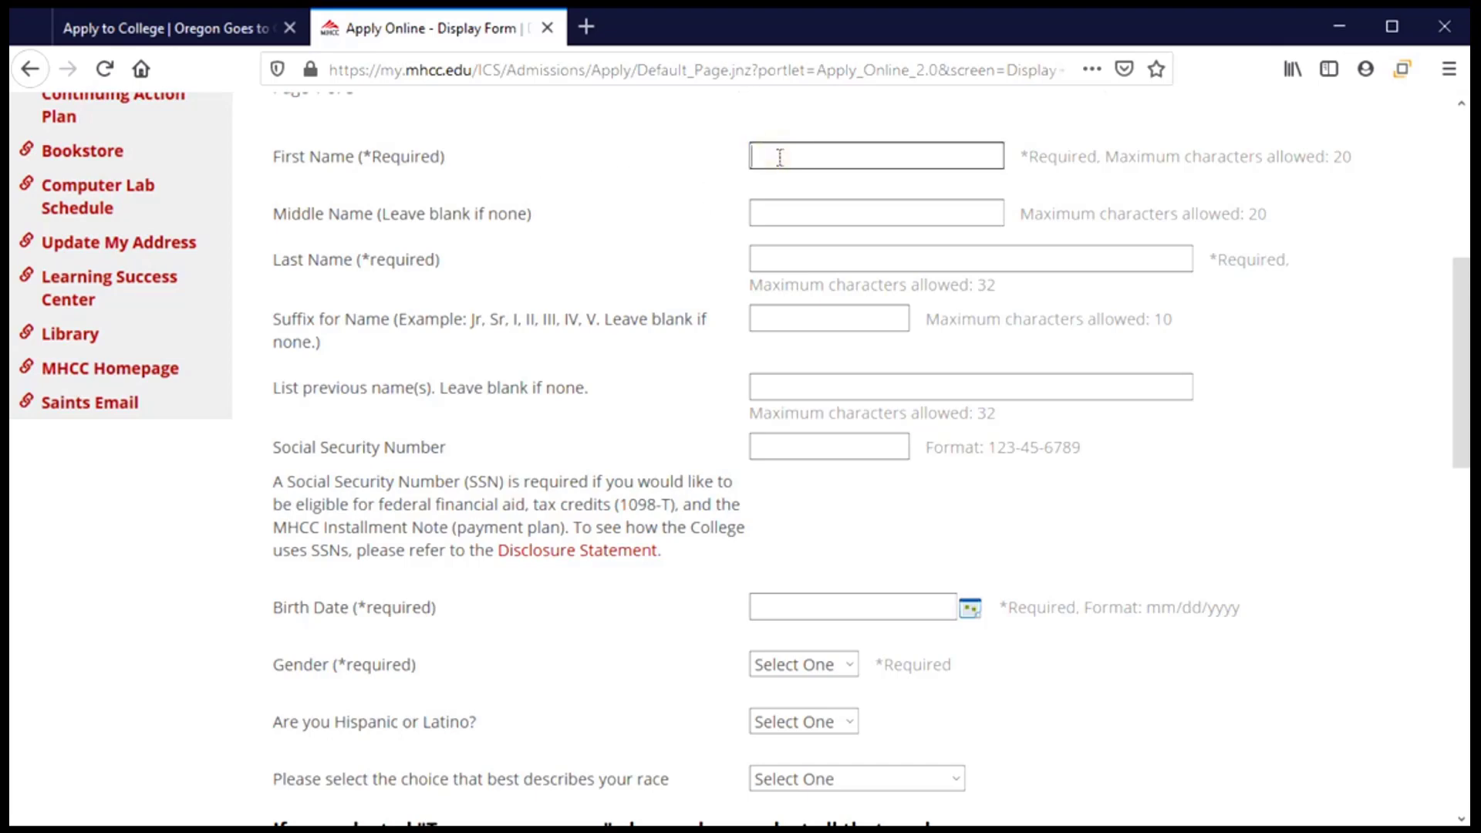
click(789, 213)
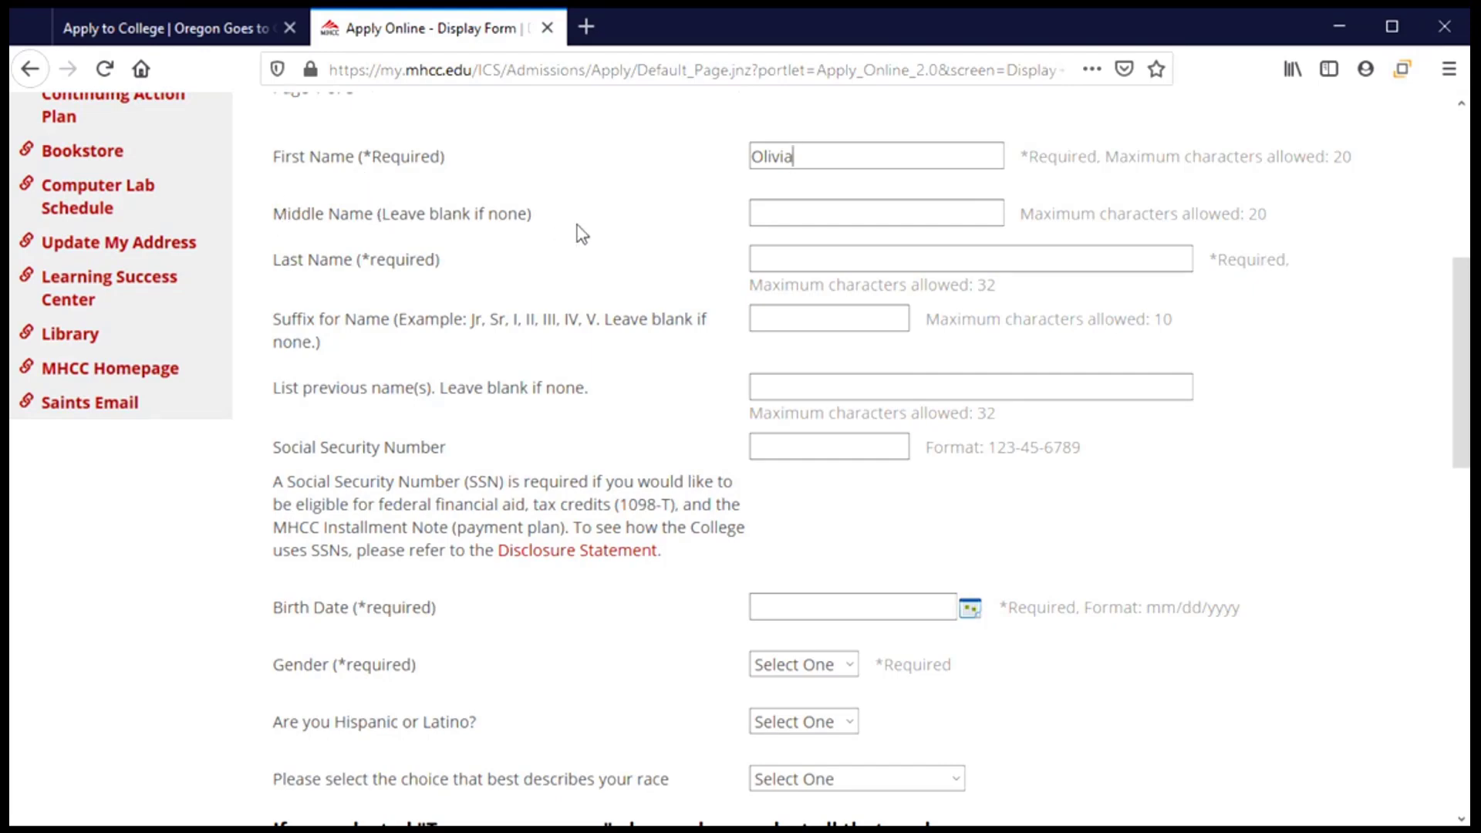
click(800, 216)
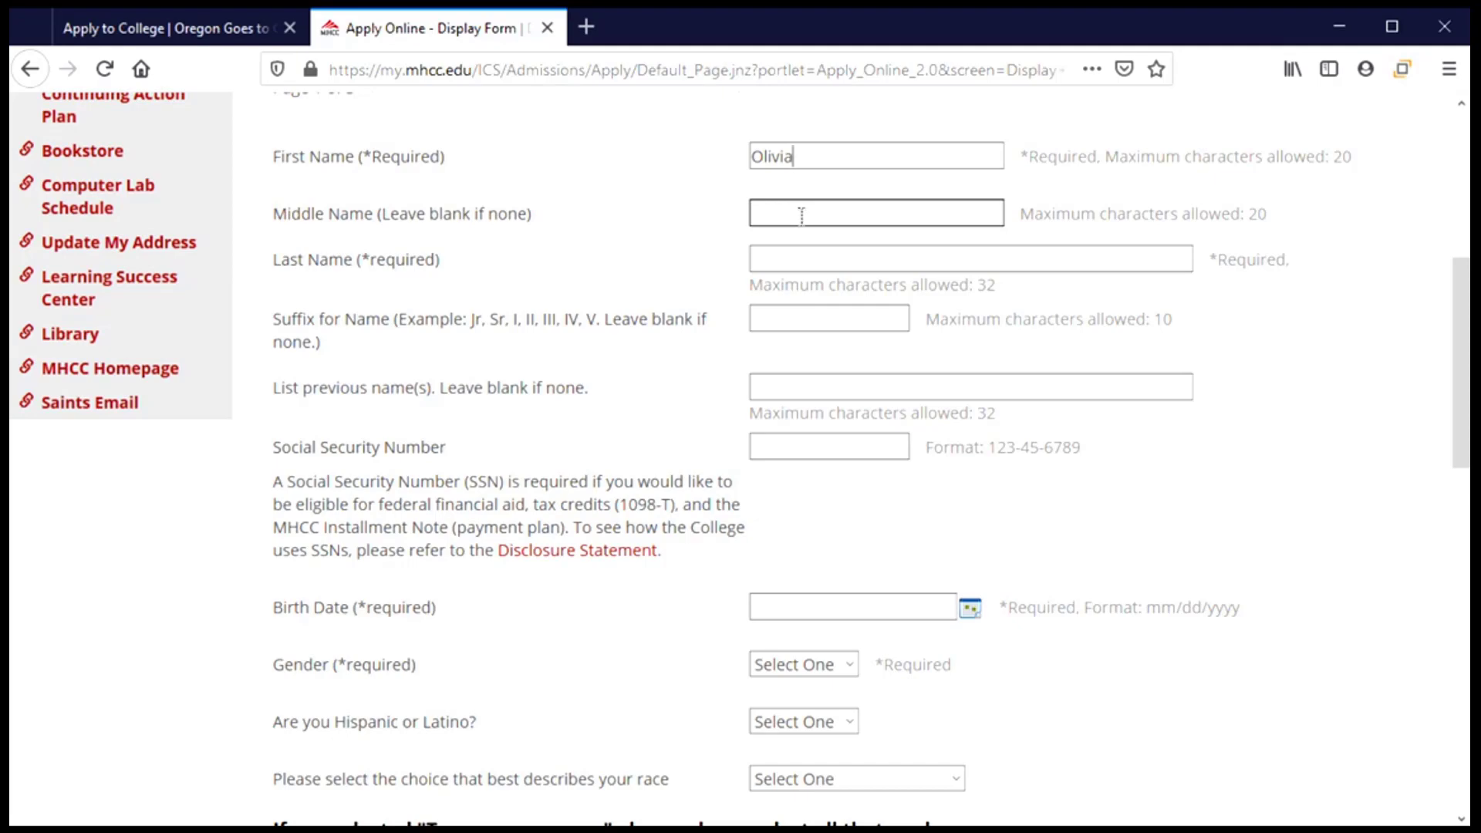
Enter the applicant's middle and last names, skipping Suffix, and move to previous names.
click(801, 216)
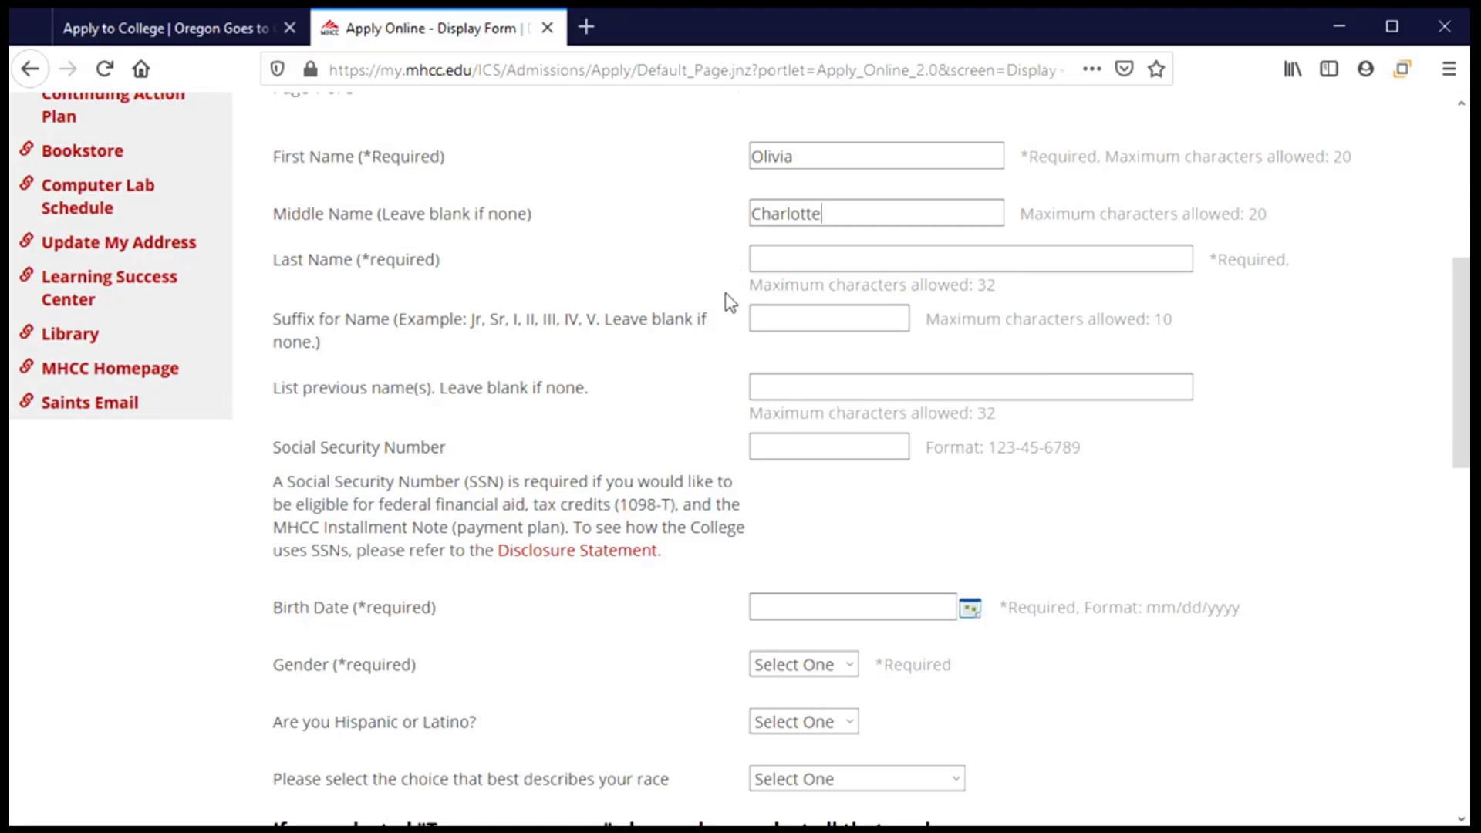
click(773, 258)
click(819, 320)
click(773, 320)
click(760, 385)
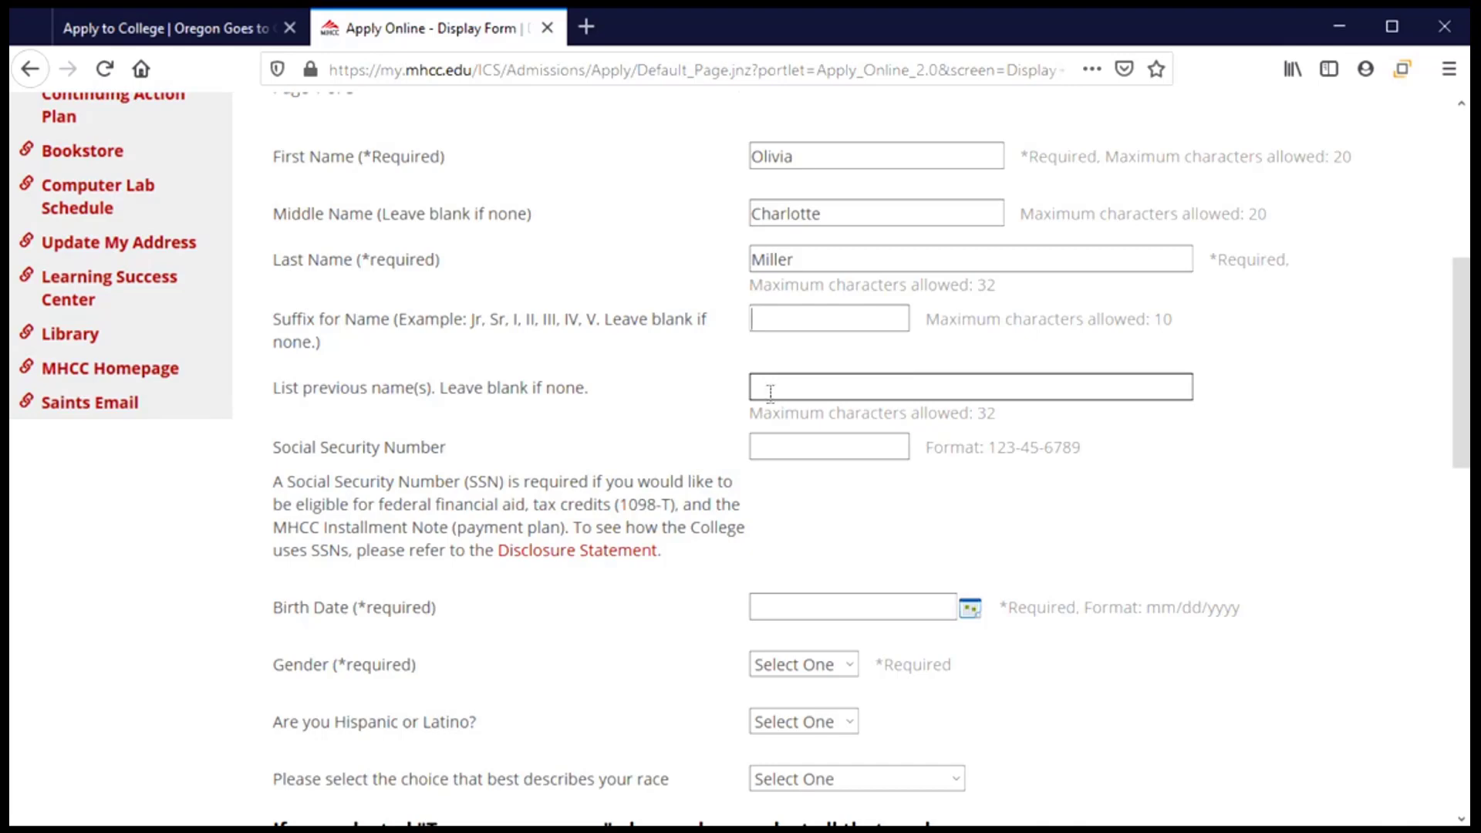
Enter the applicant's Social Security Number in dashed format, correcting a mistyped digit.
scroll(519, 426, down, 4)
scroll(513, 408, up, 1)
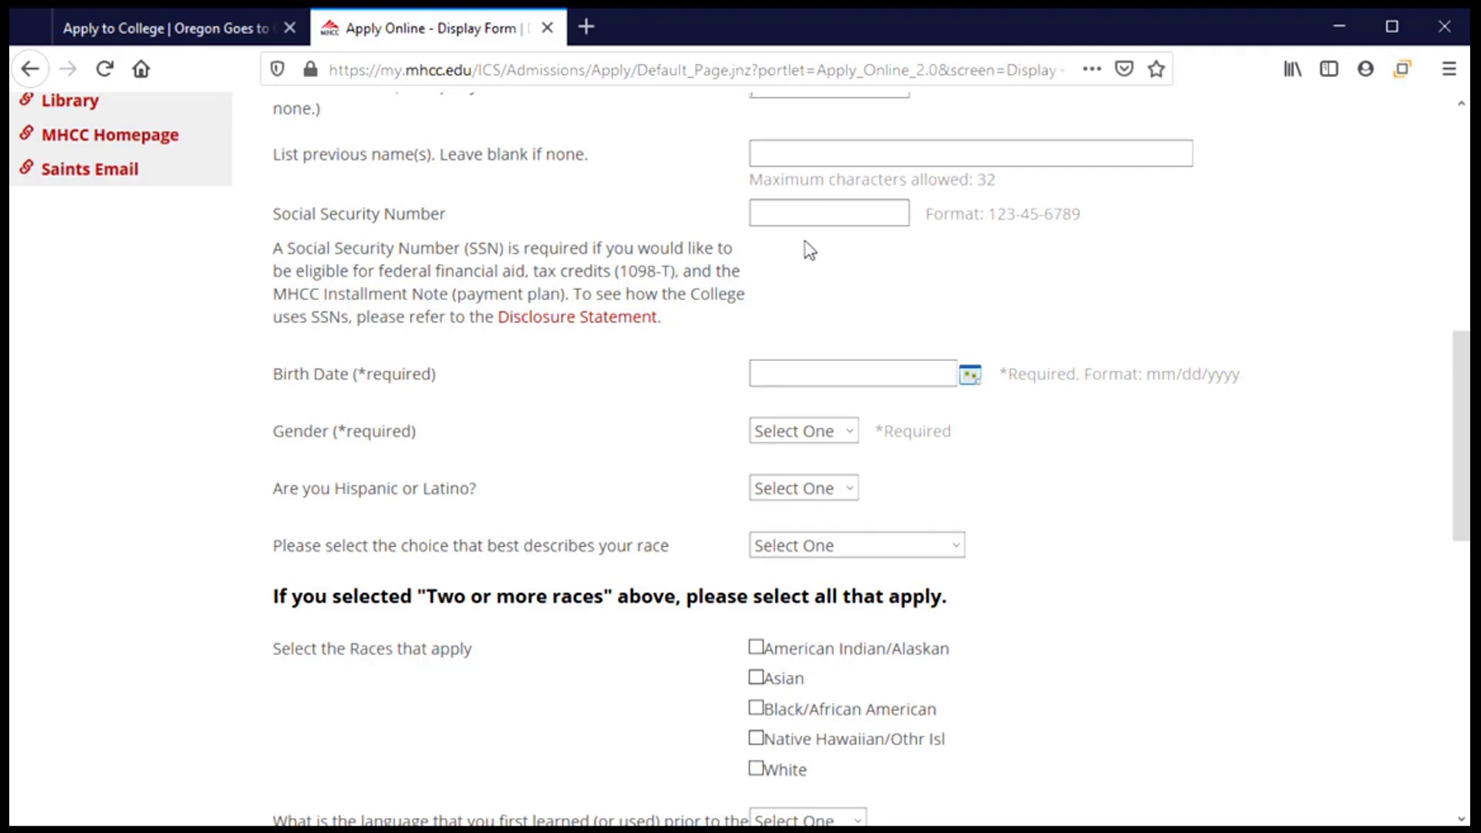
click(810, 220)
text(123-45-6789)
scroll(522, 362, down, 1)
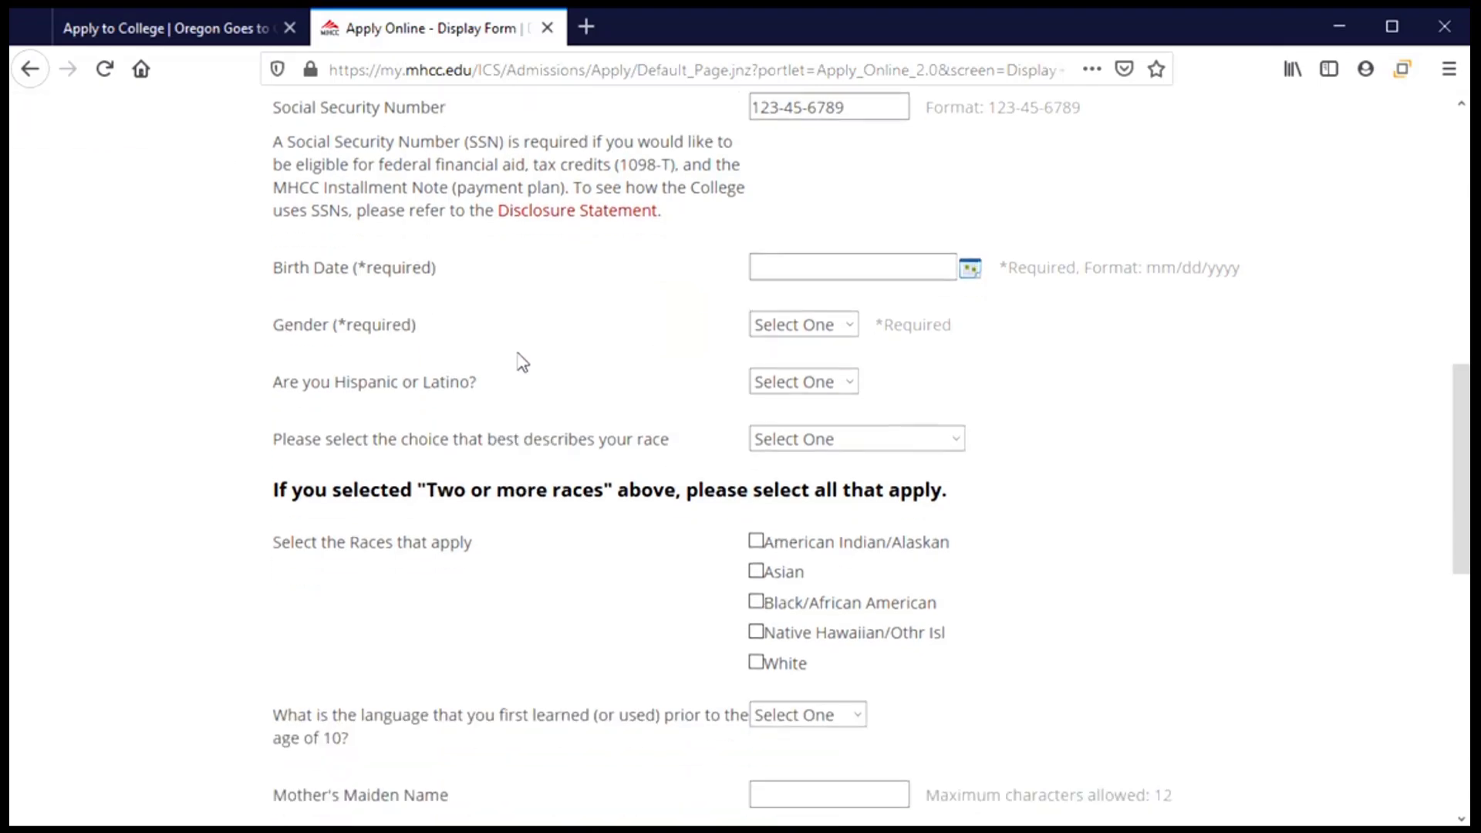
click(807, 262)
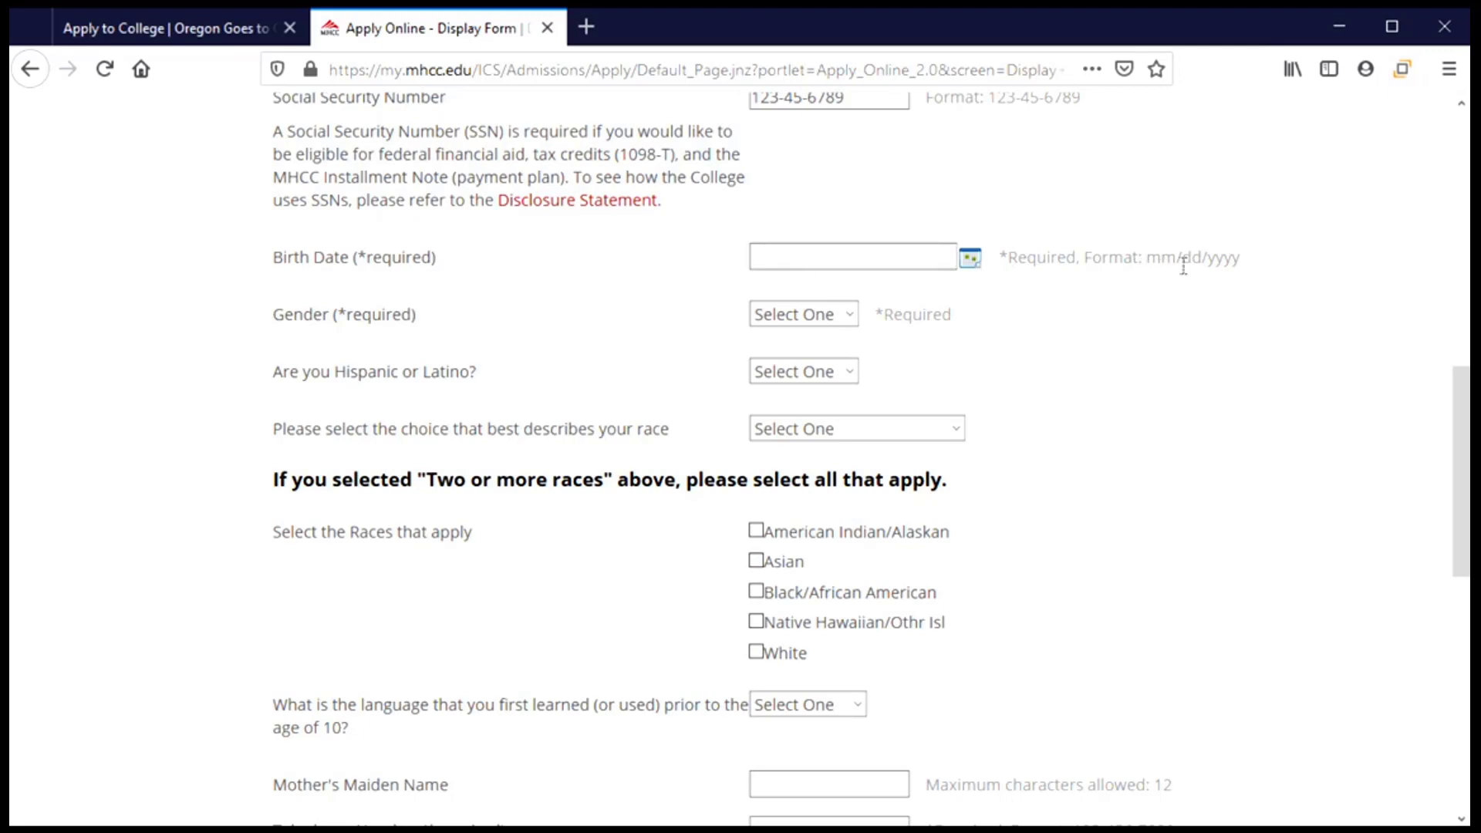
Set the birth date to 1/1/2003 using the calendar picker.
click(970, 264)
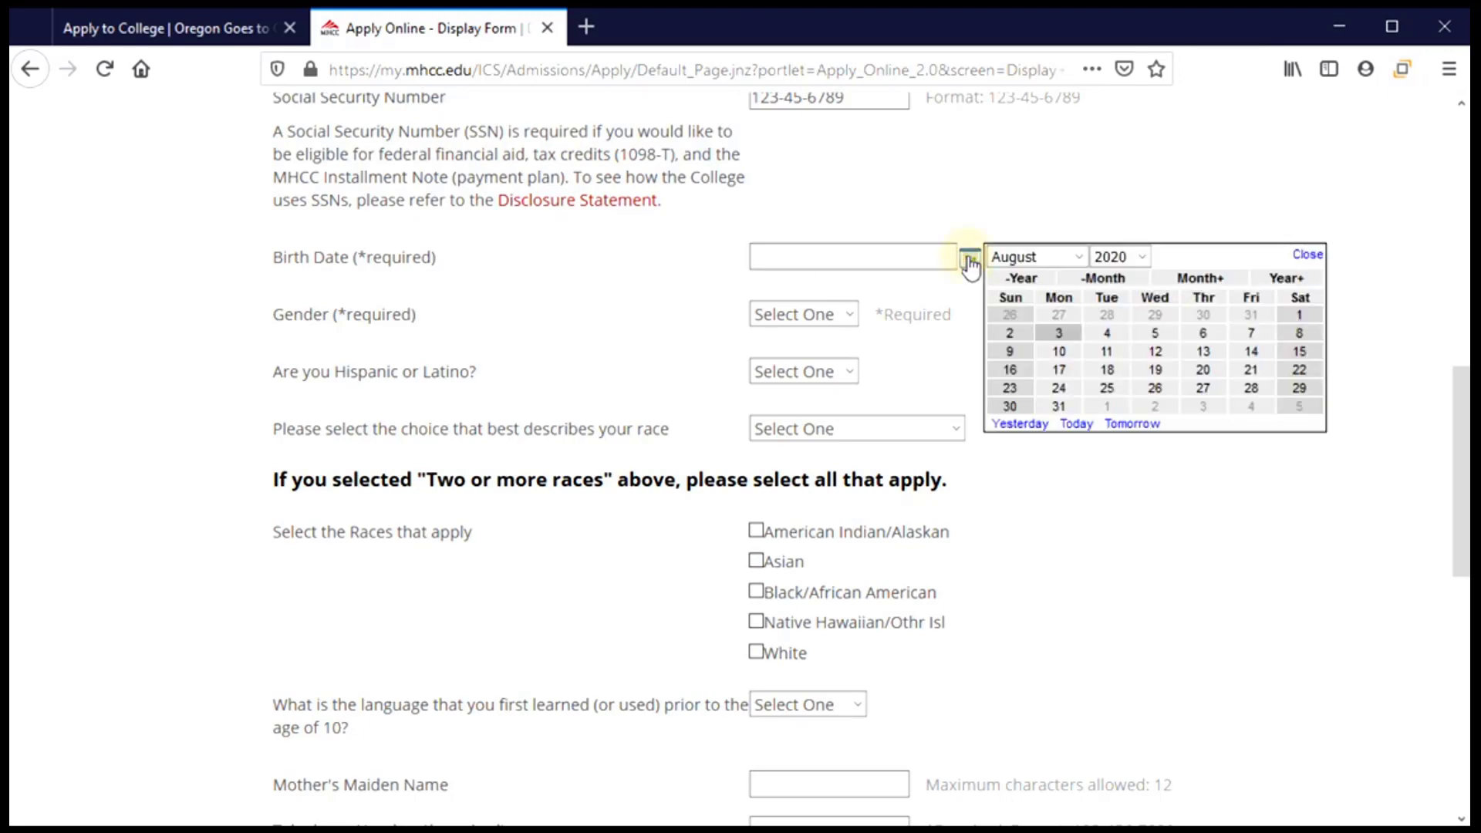
click(1067, 259)
click(1044, 284)
click(1140, 257)
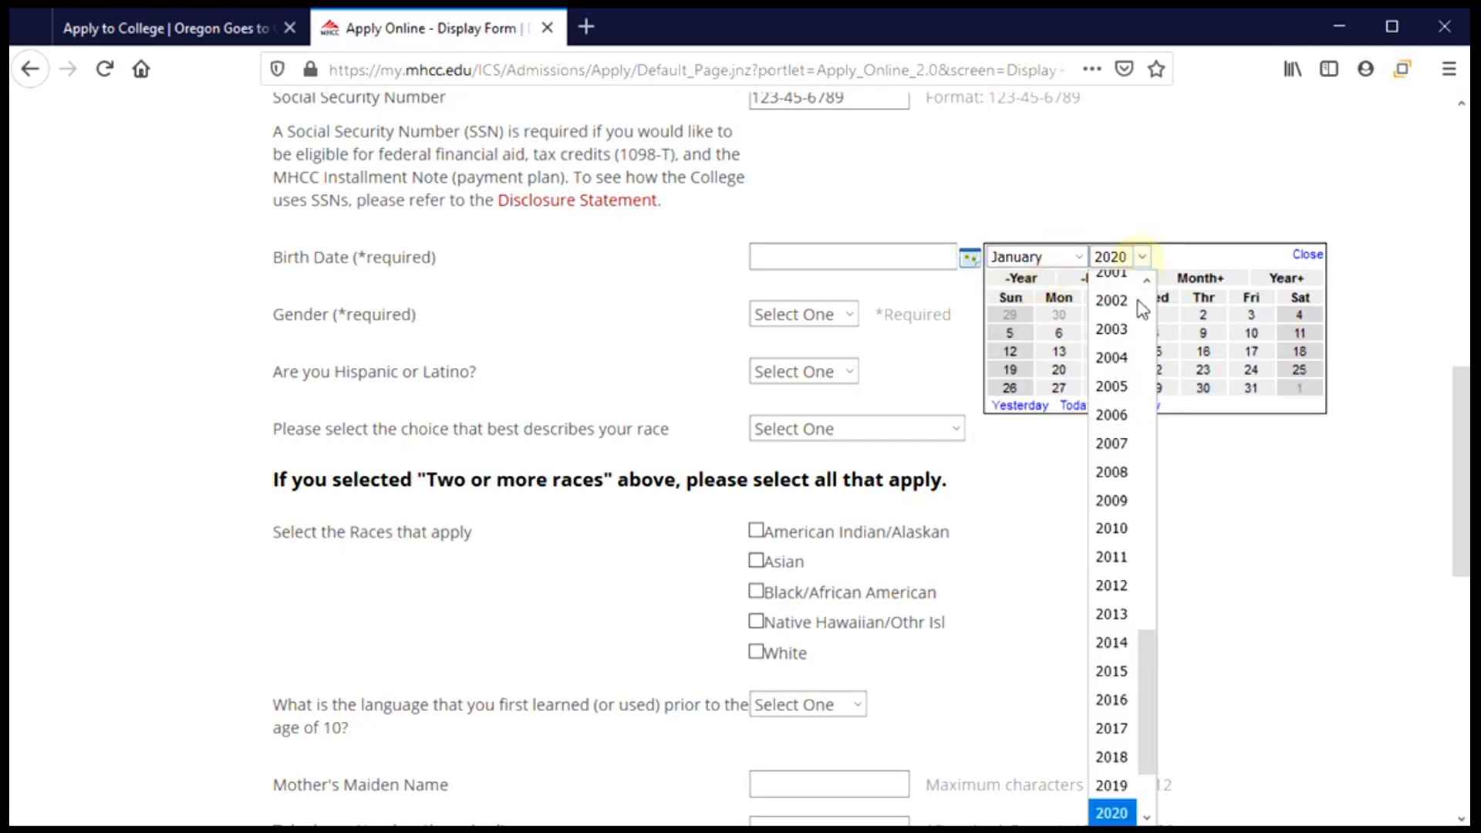
click(1113, 329)
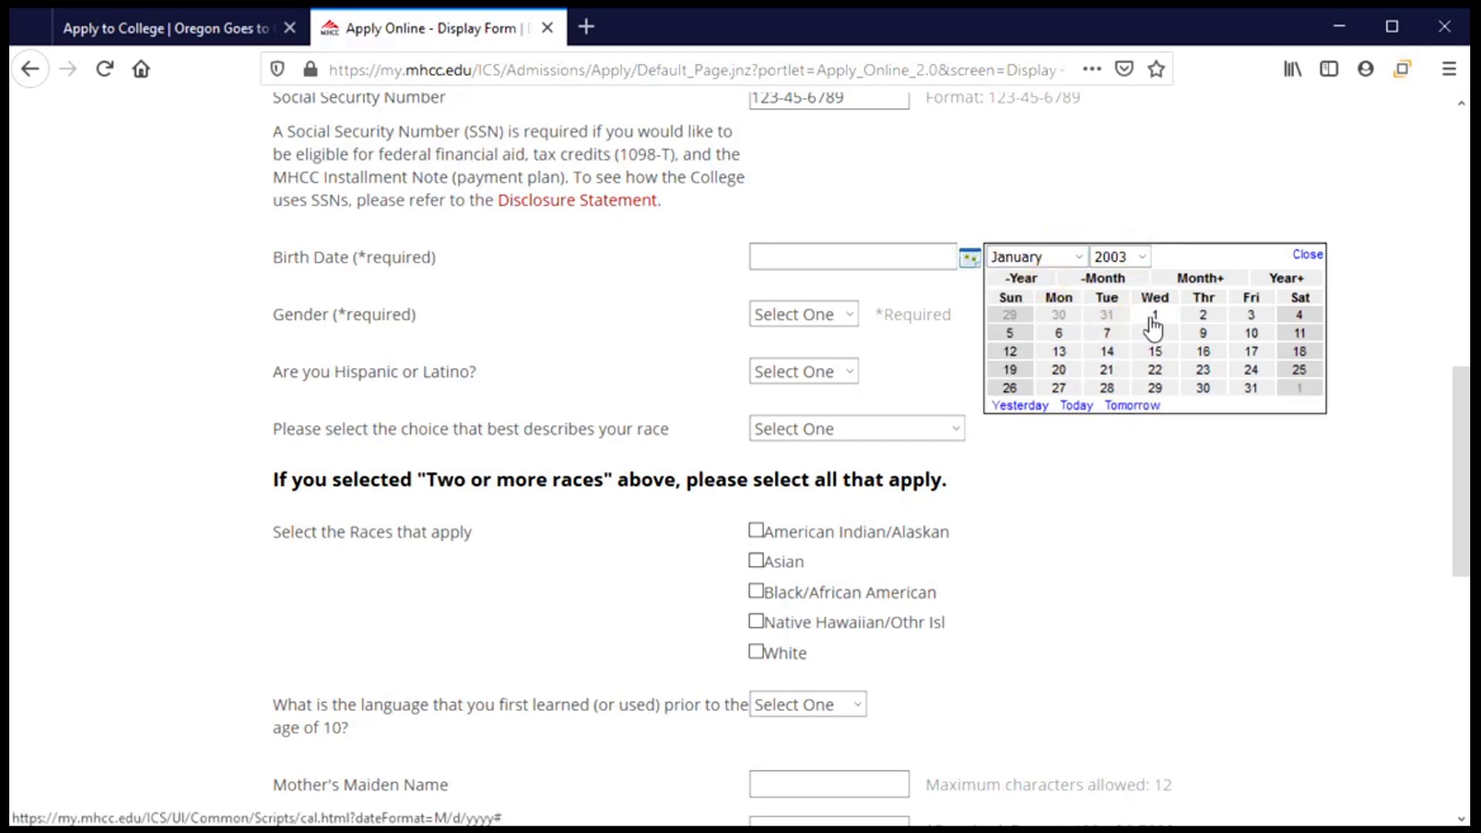
click(1155, 316)
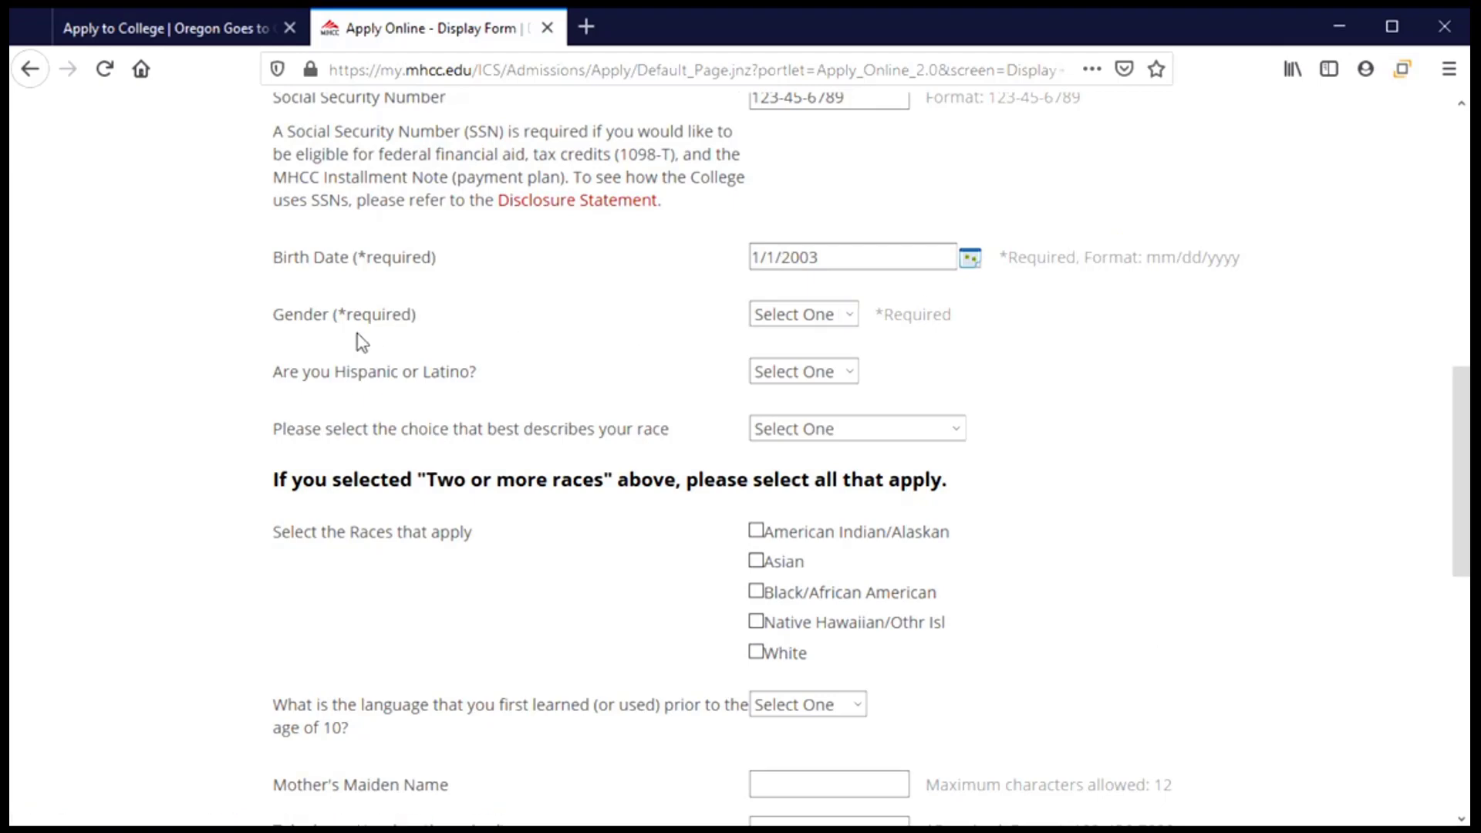
Choose Female for gender, Yes for Hispanic or Latino, and White for race.
click(848, 316)
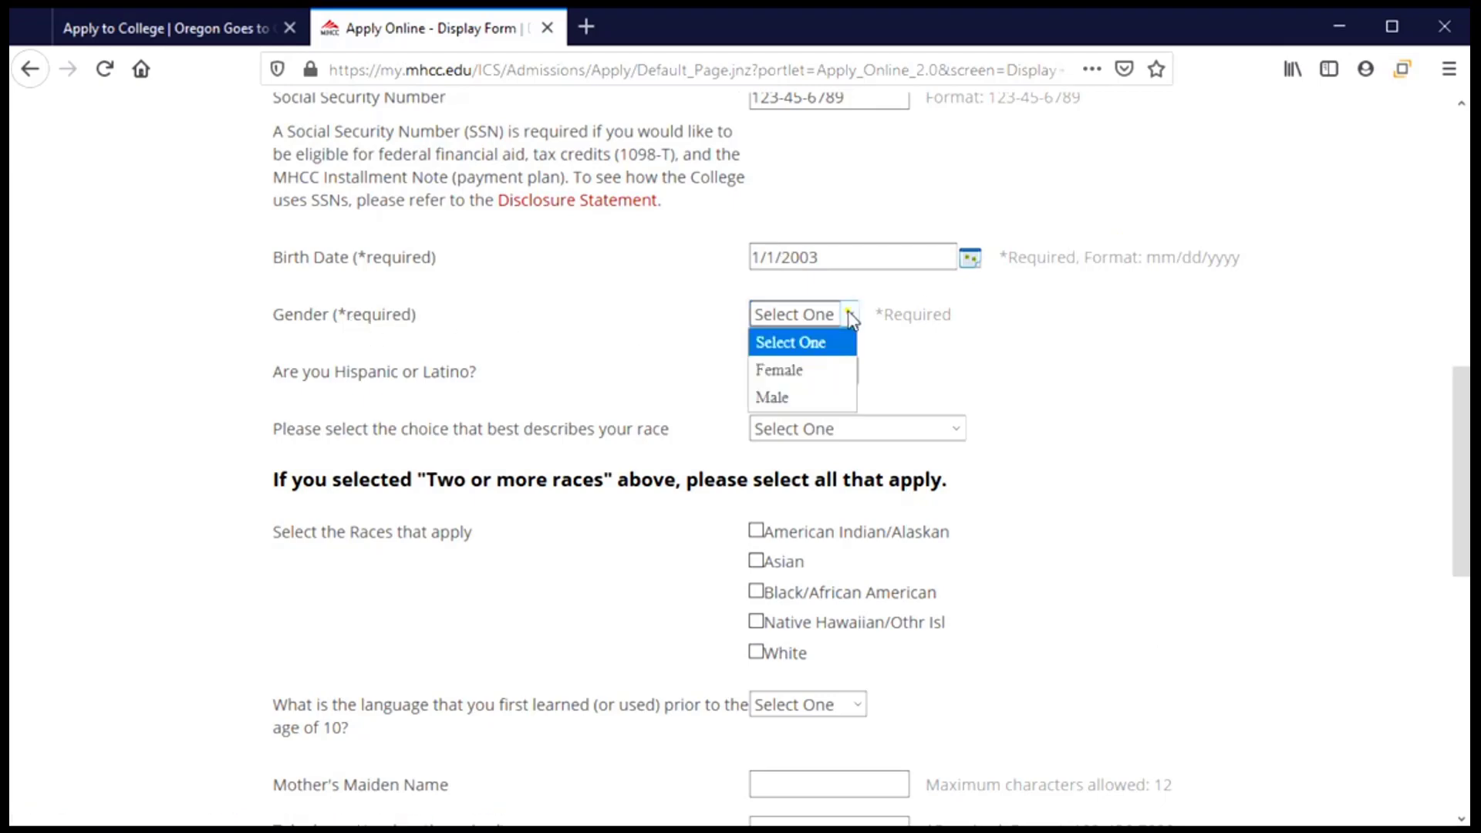
click(830, 371)
scroll(407, 397, down, 3)
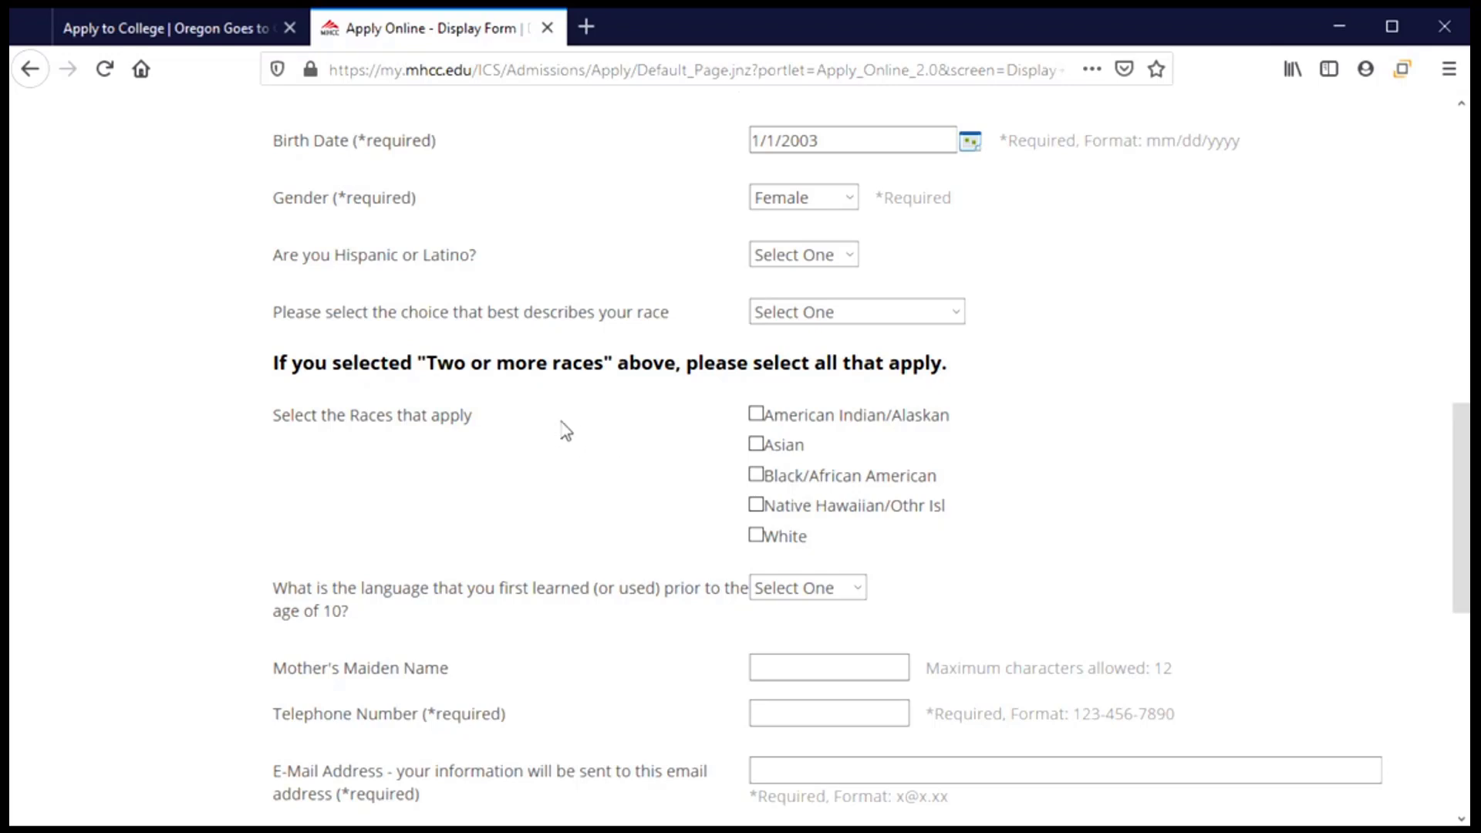
click(841, 272)
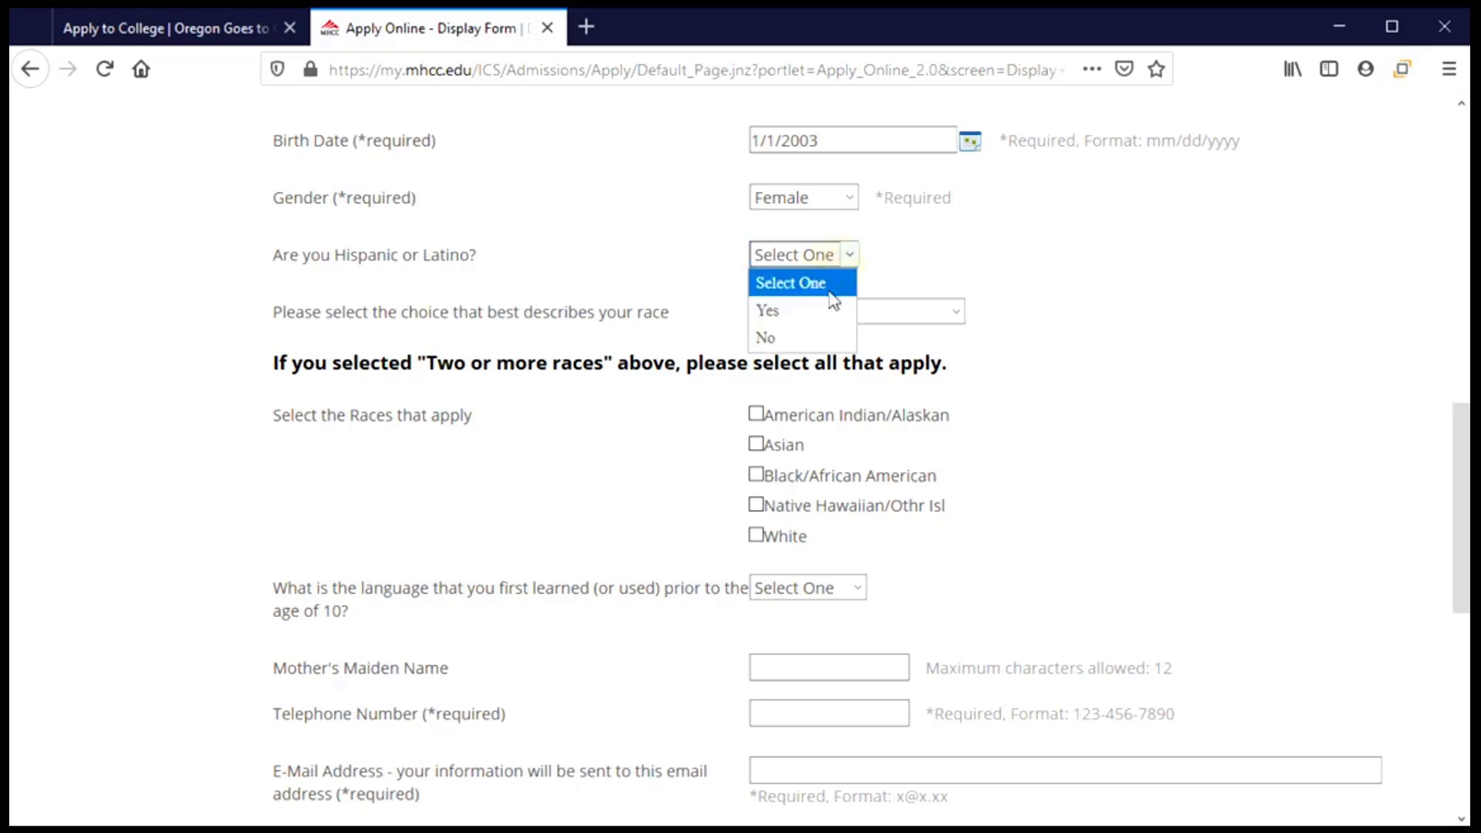
click(802, 307)
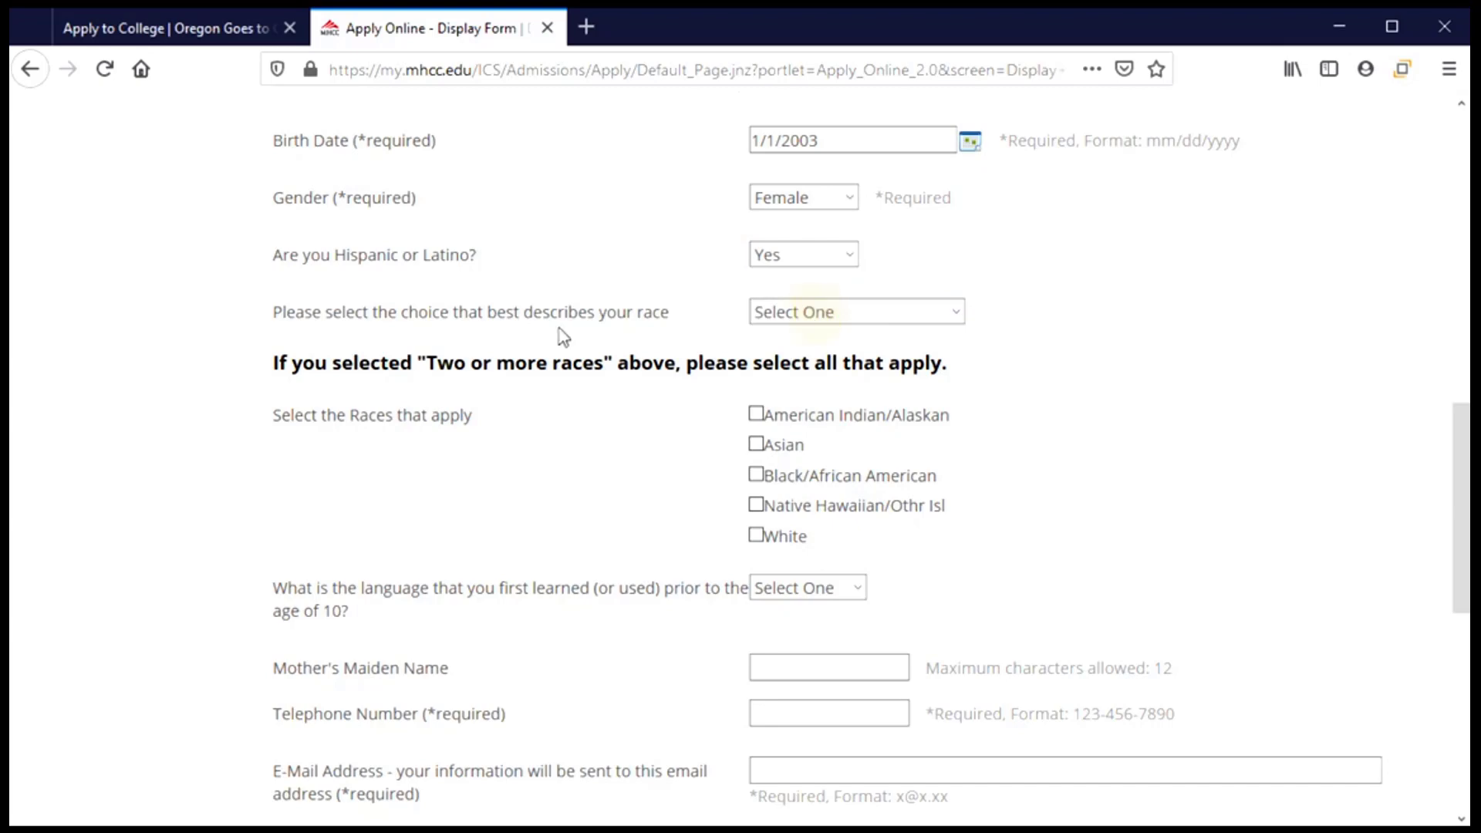
click(937, 310)
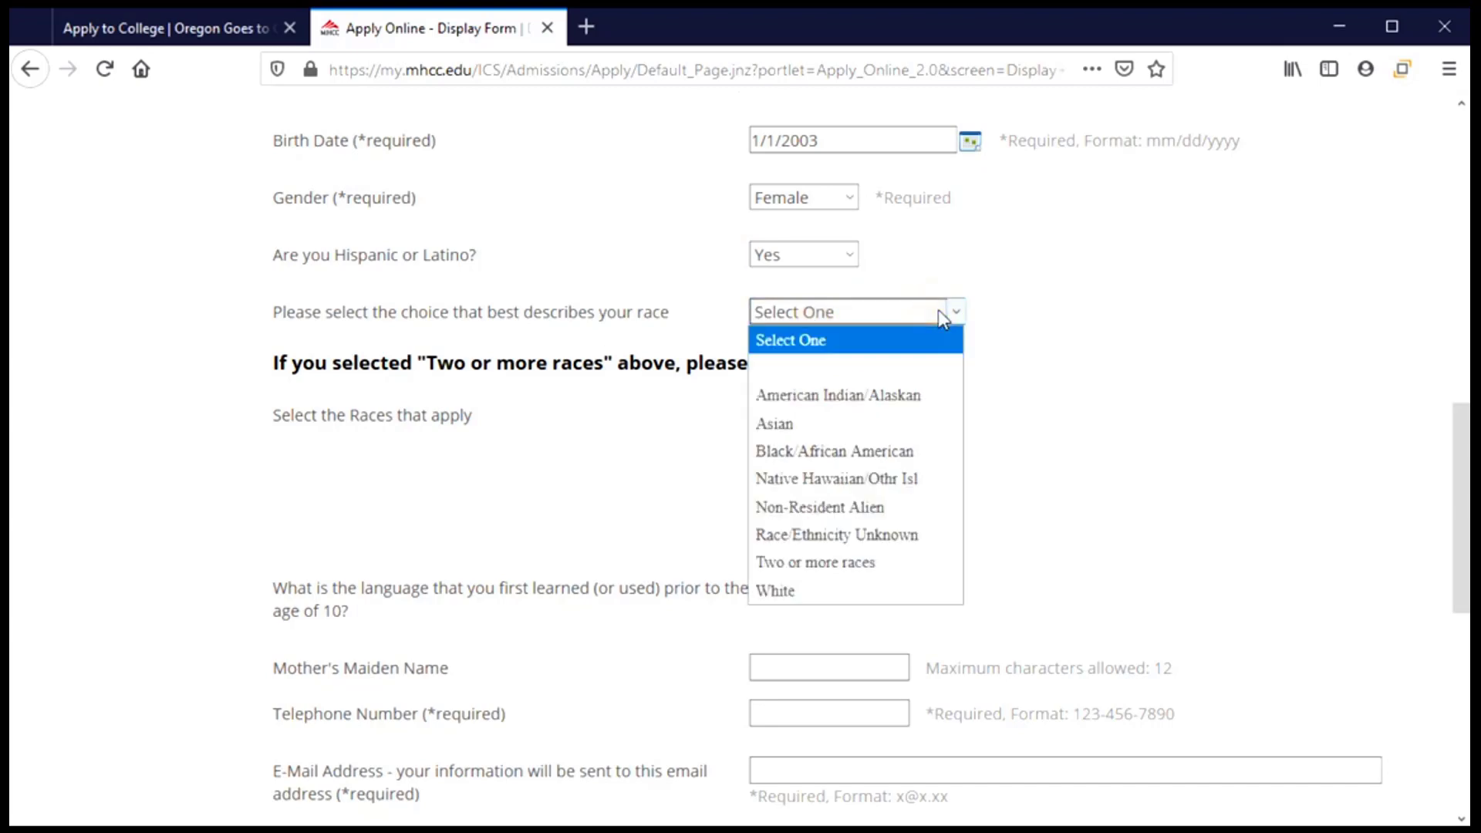
click(940, 596)
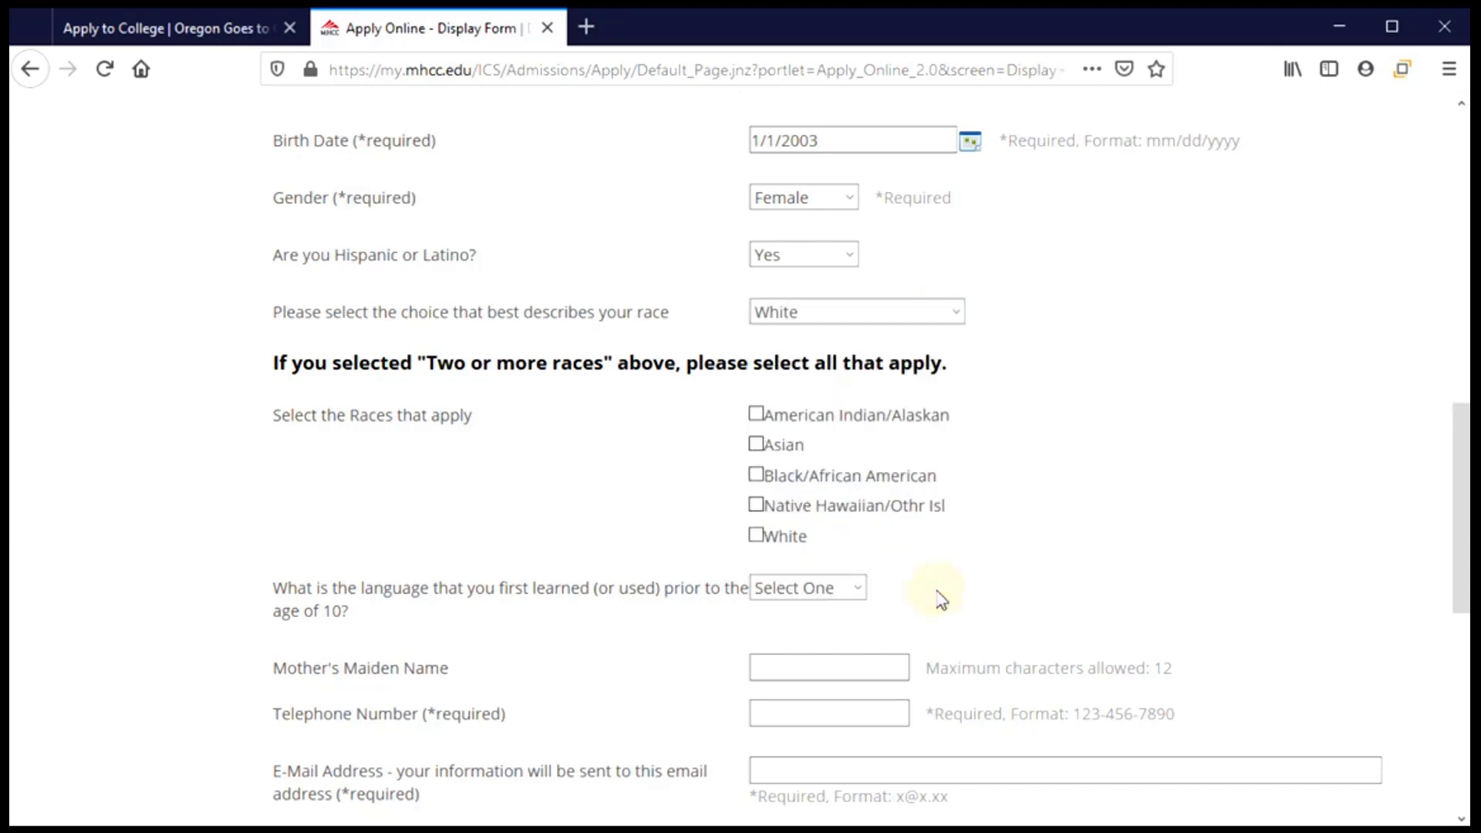
click(961, 313)
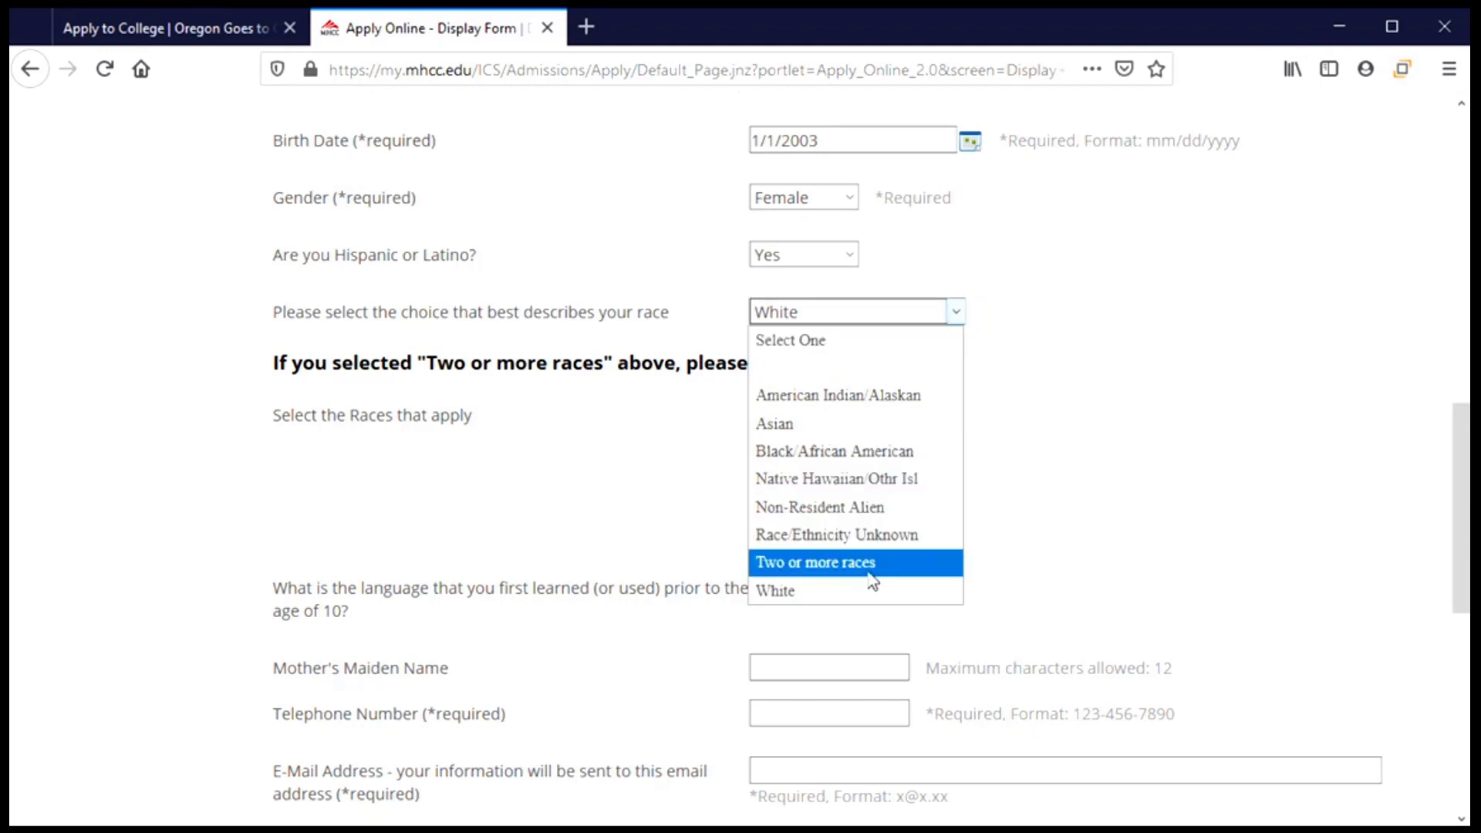
click(1139, 528)
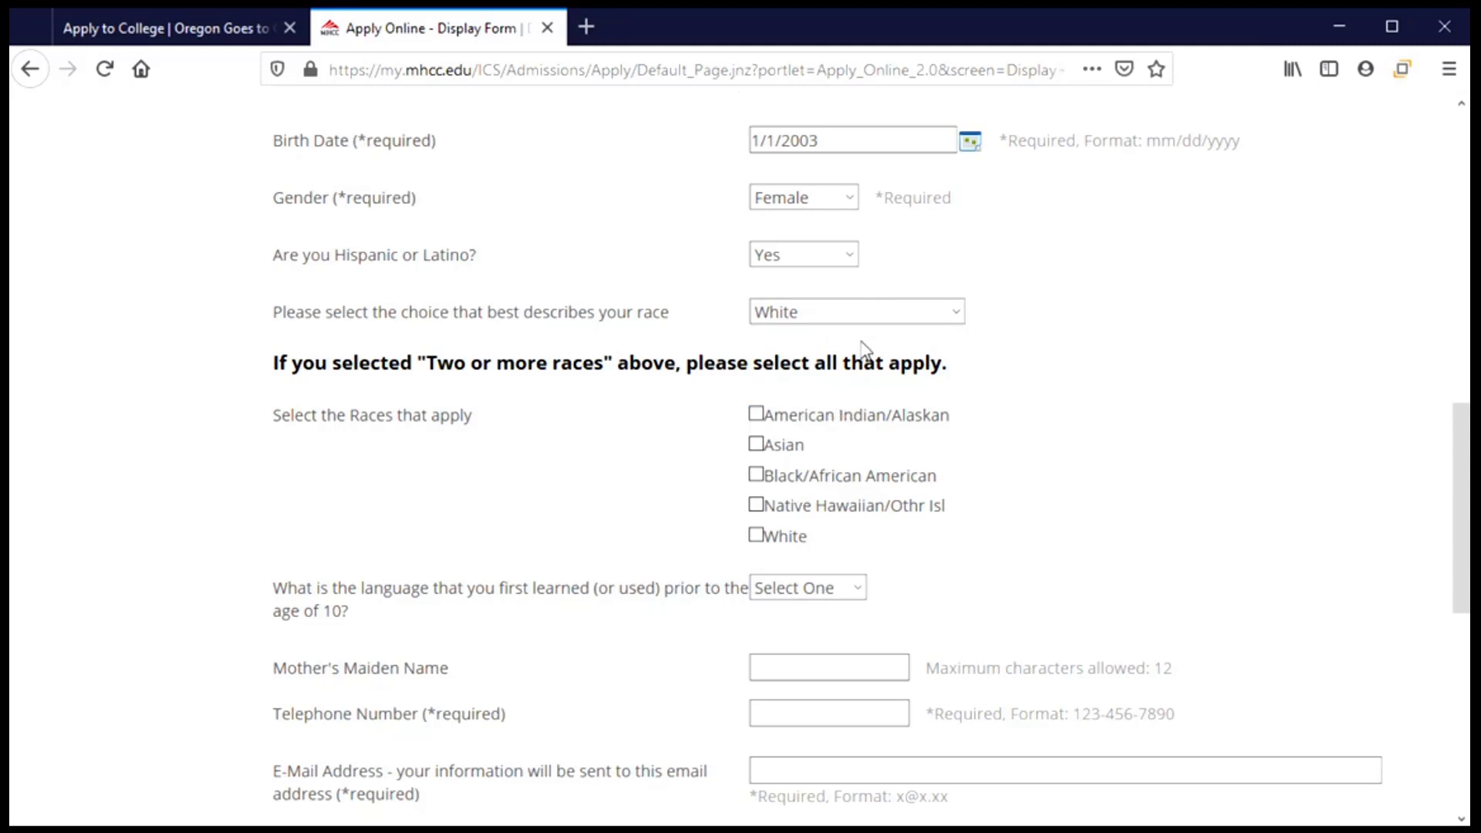
Scroll down and pick English in the first-language-before-age-10 dropdown.
scroll(492, 518, down, 2)
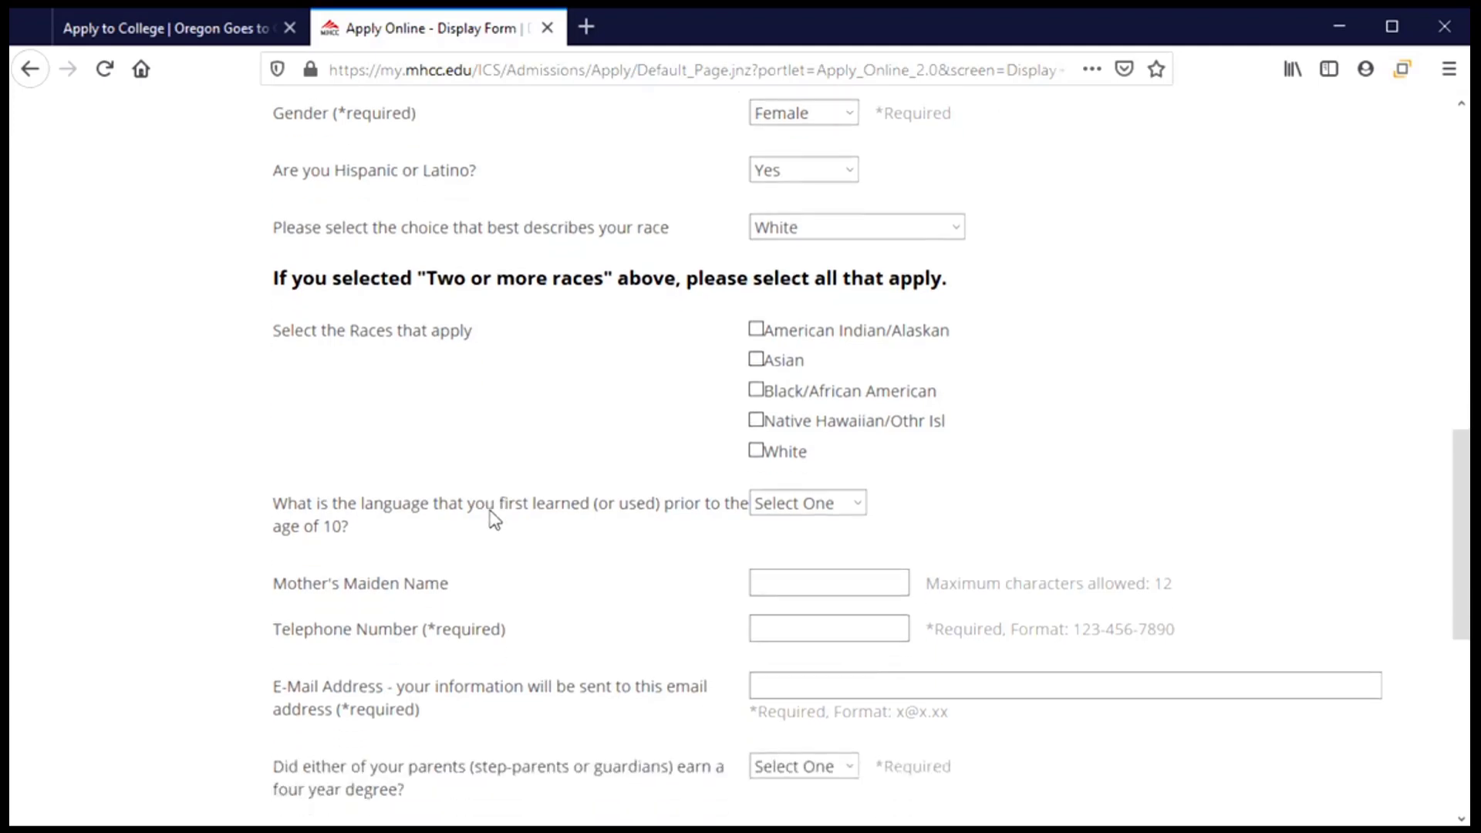
scroll(494, 520, down, 2)
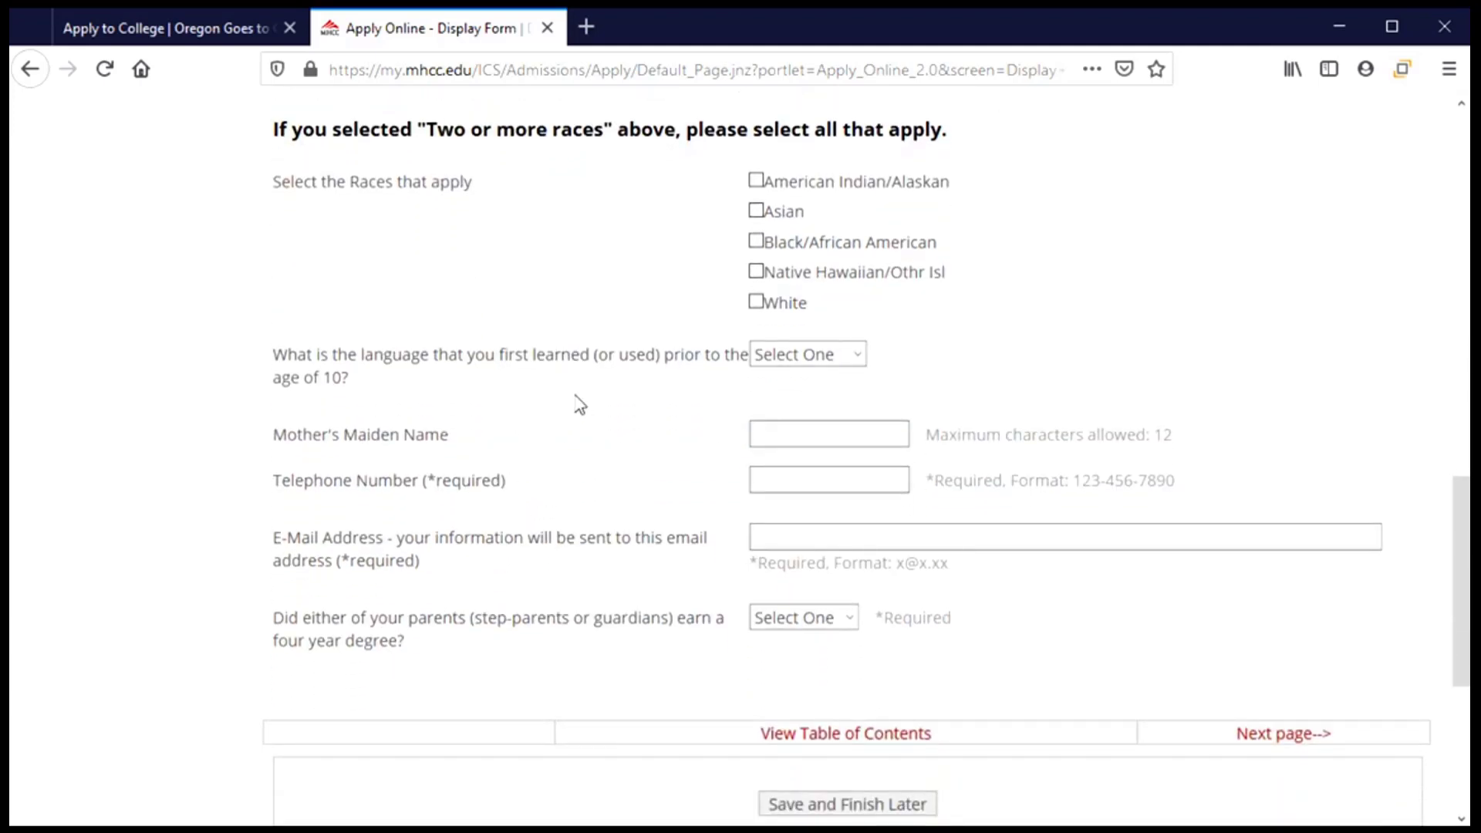
scroll(580, 404, down, 3)
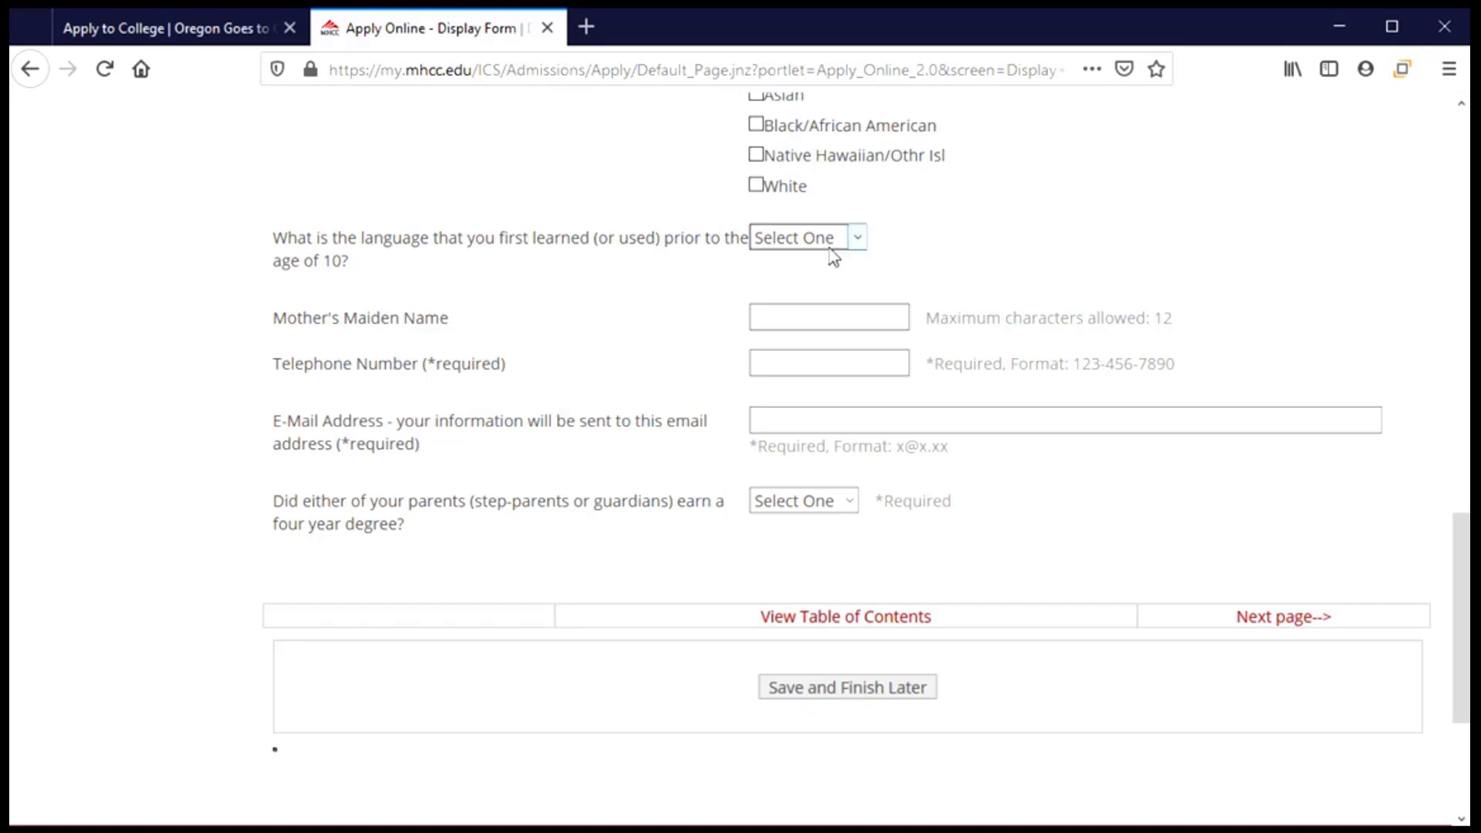
click(863, 241)
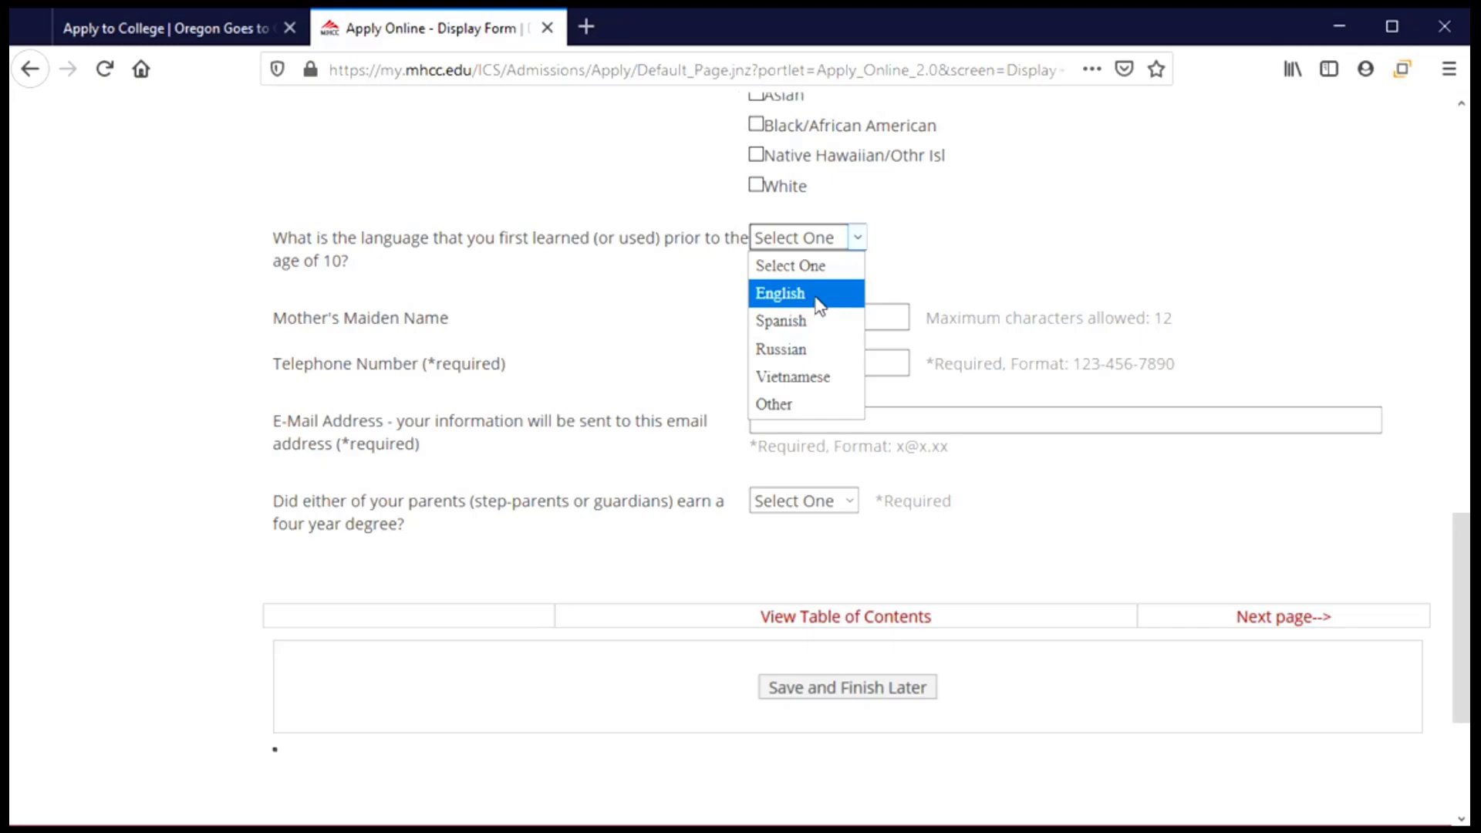
click(819, 306)
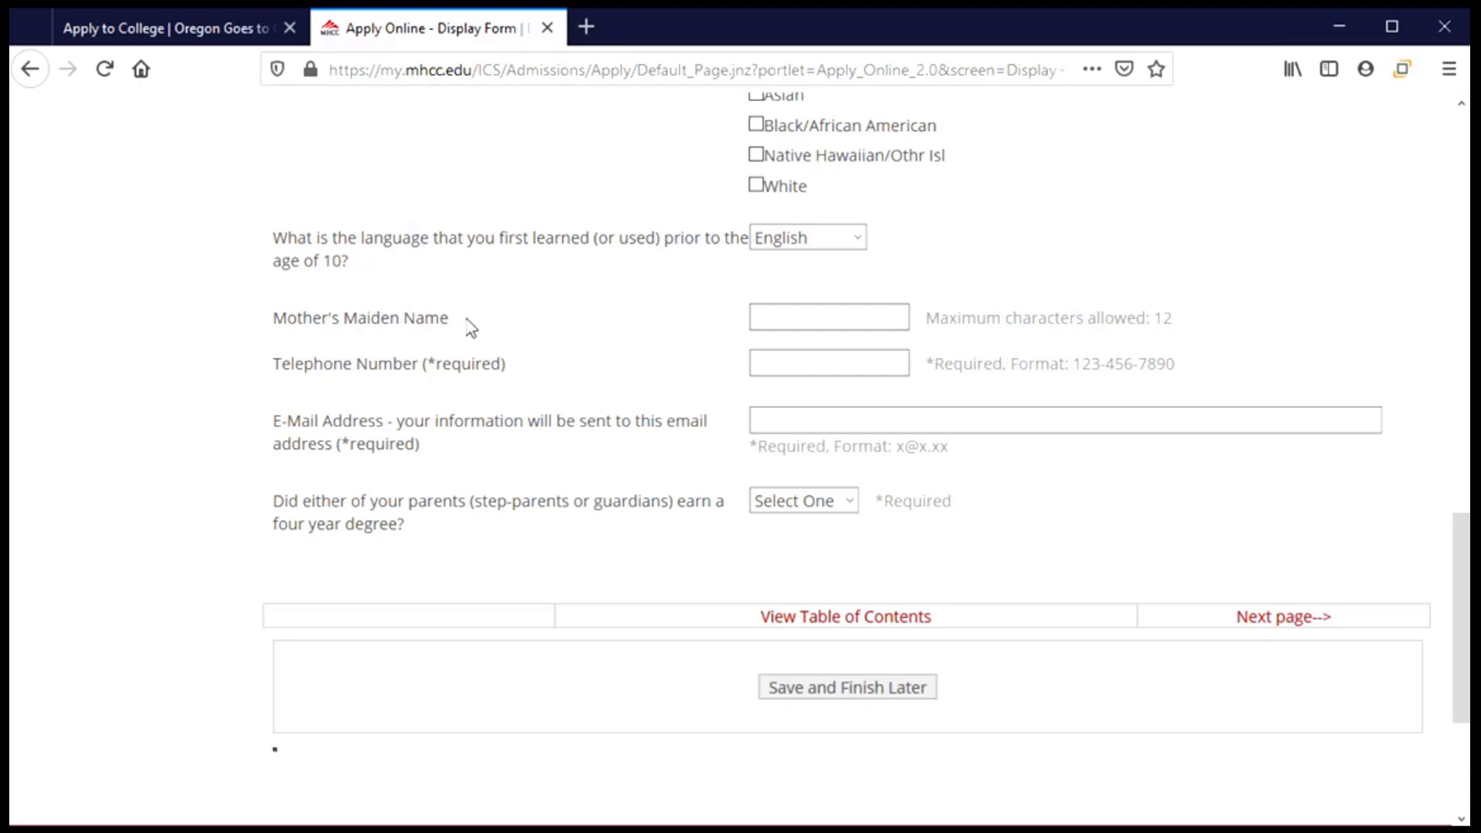
Enter the mother's maiden name, a dashed-format telephone number and the applicant's e-mail address.
click(752, 316)
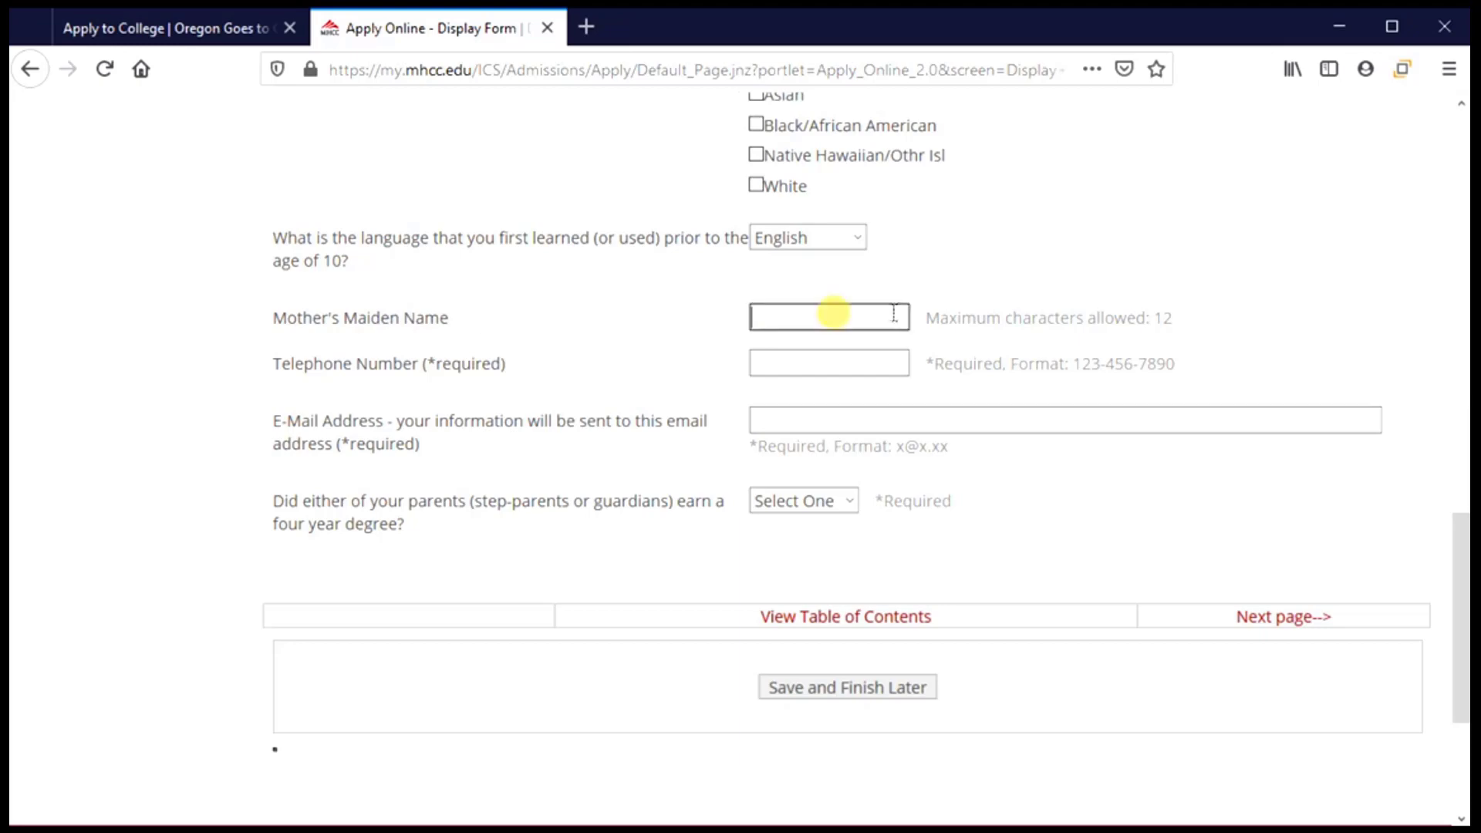
text(Johnson)
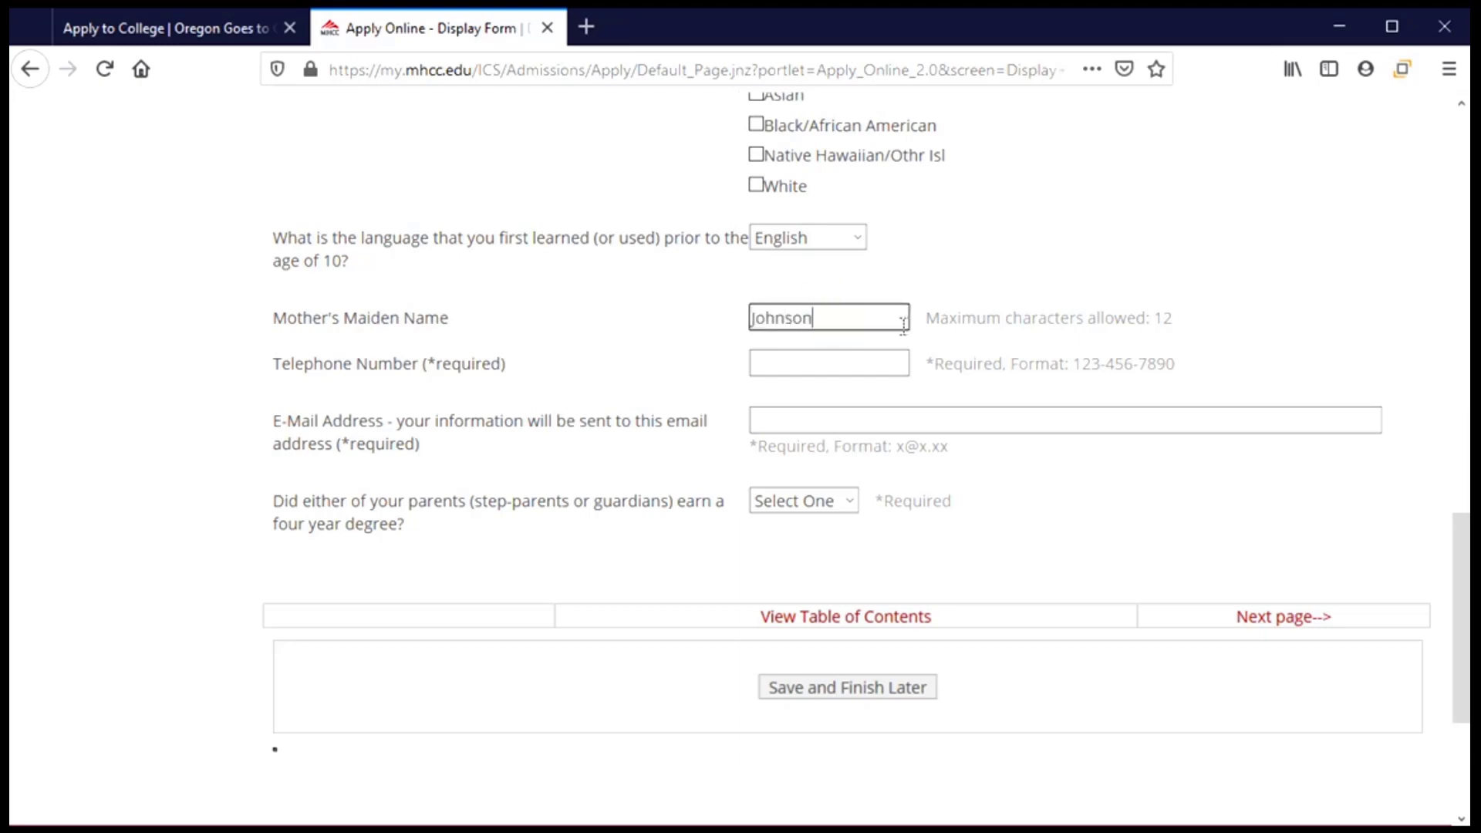
click(787, 360)
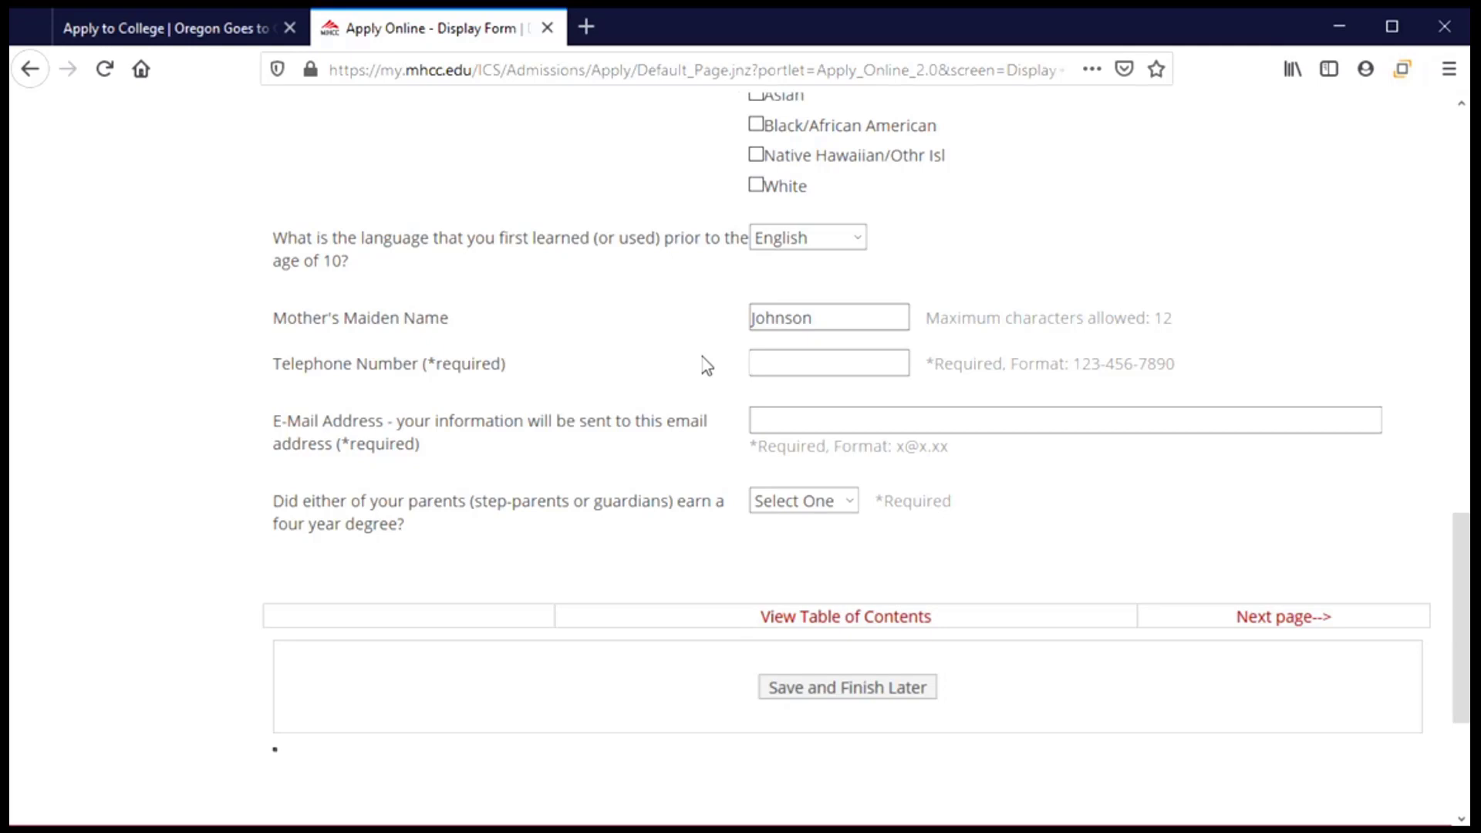
text(541-555-1234)
click(802, 422)
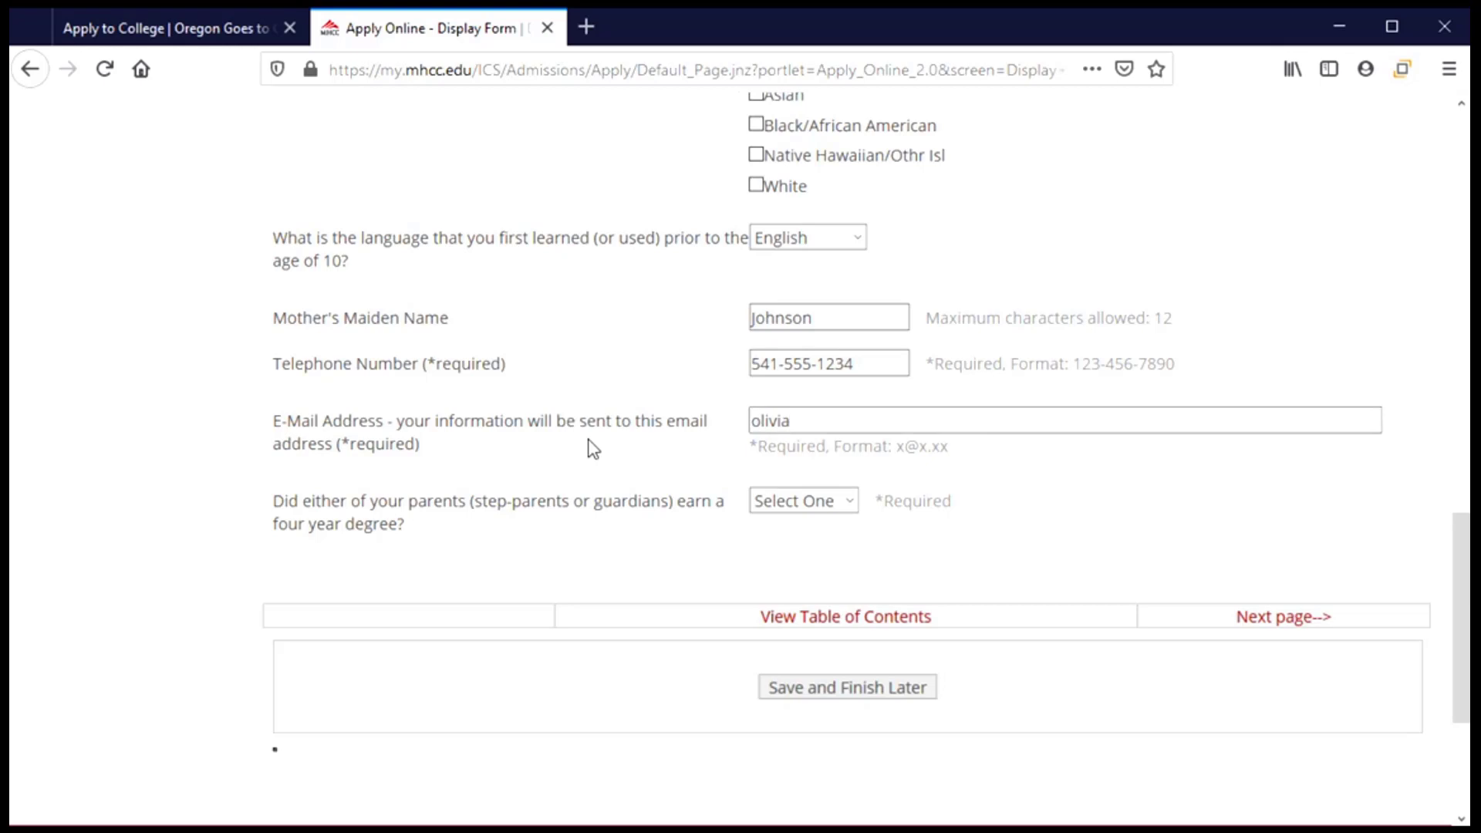
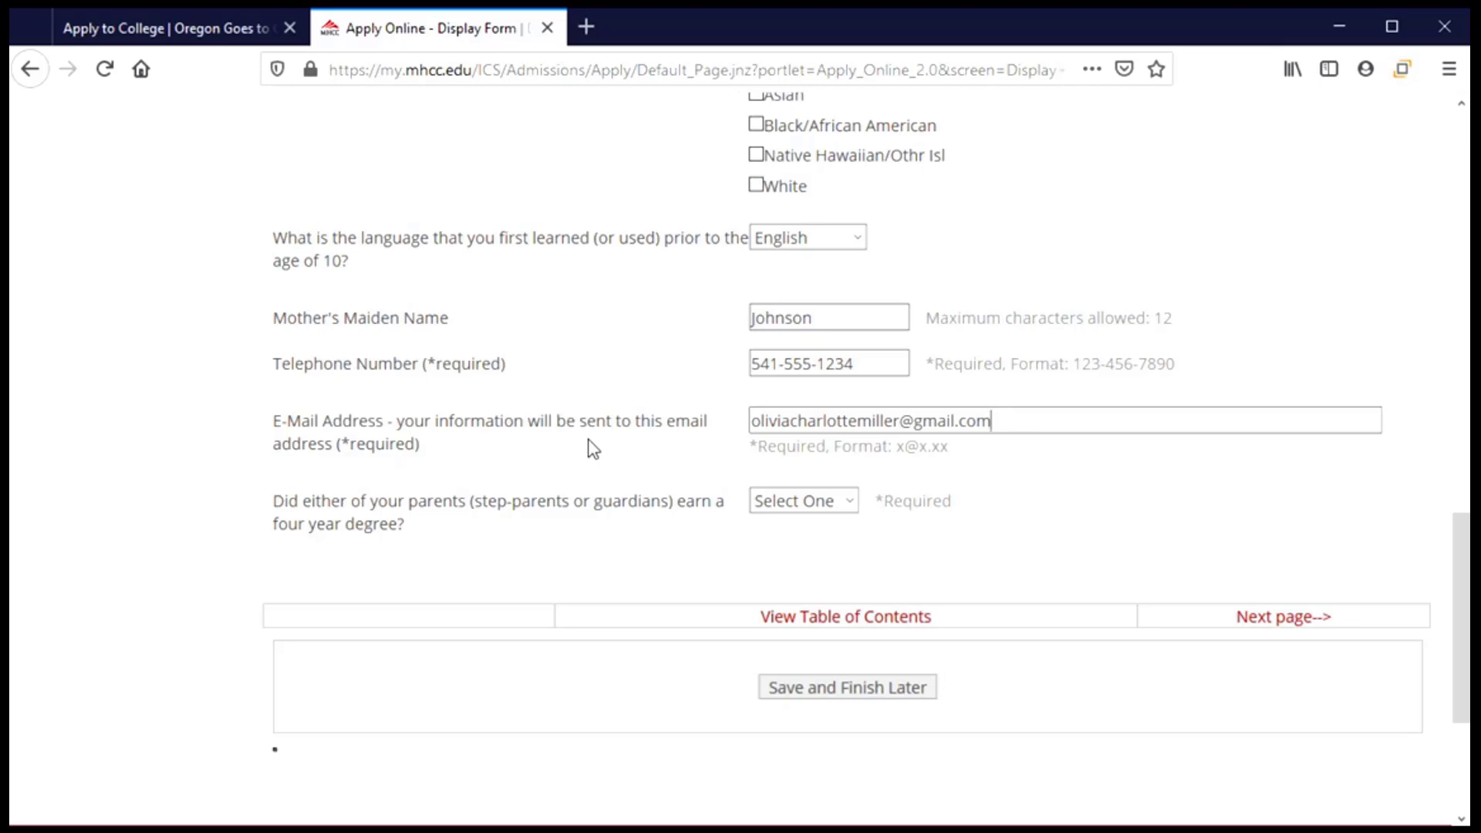
Scroll down and set the parents' four-year degree dropdown to No.
scroll(580, 497, down, 3)
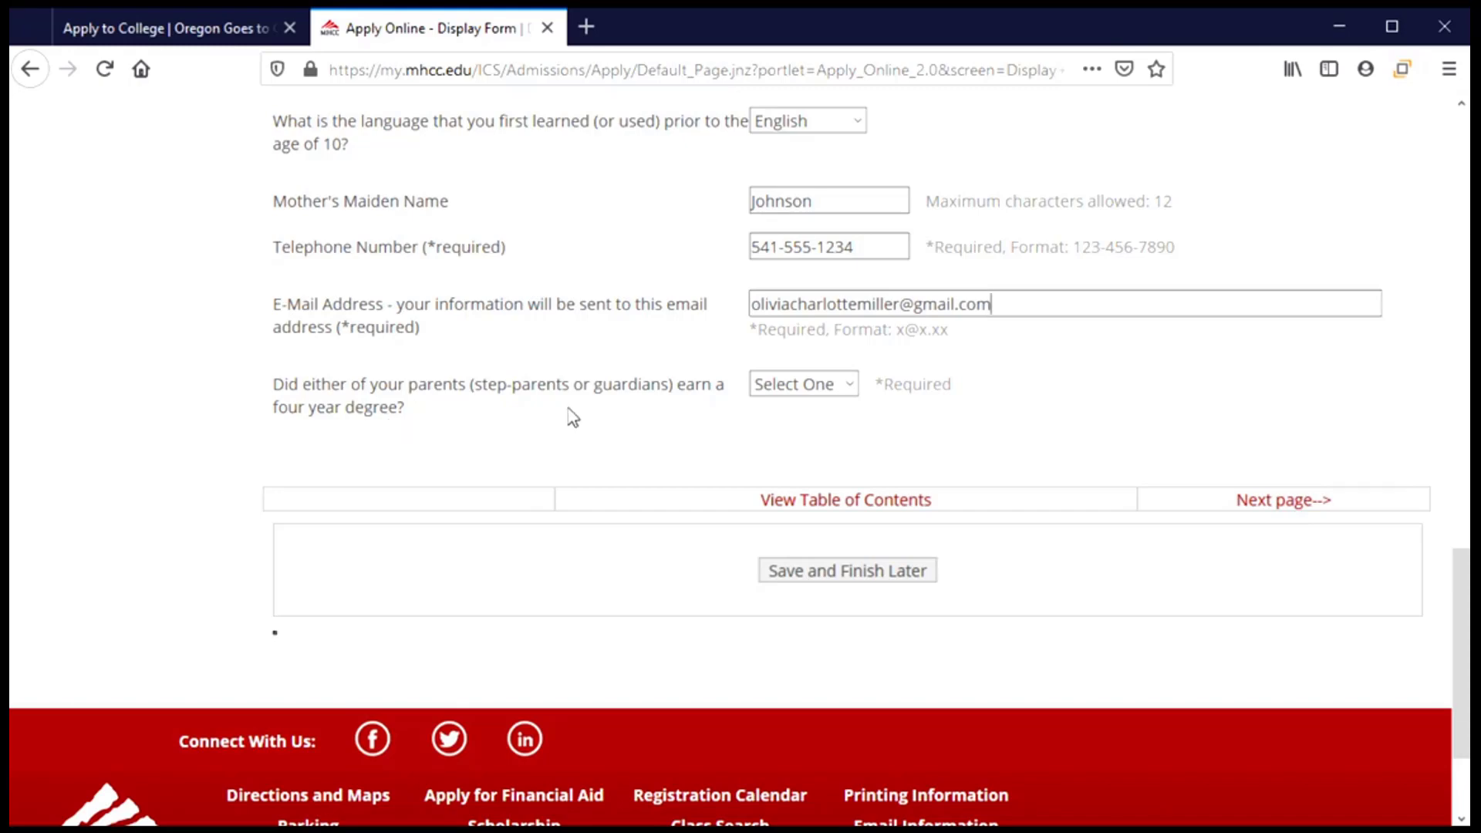
click(847, 399)
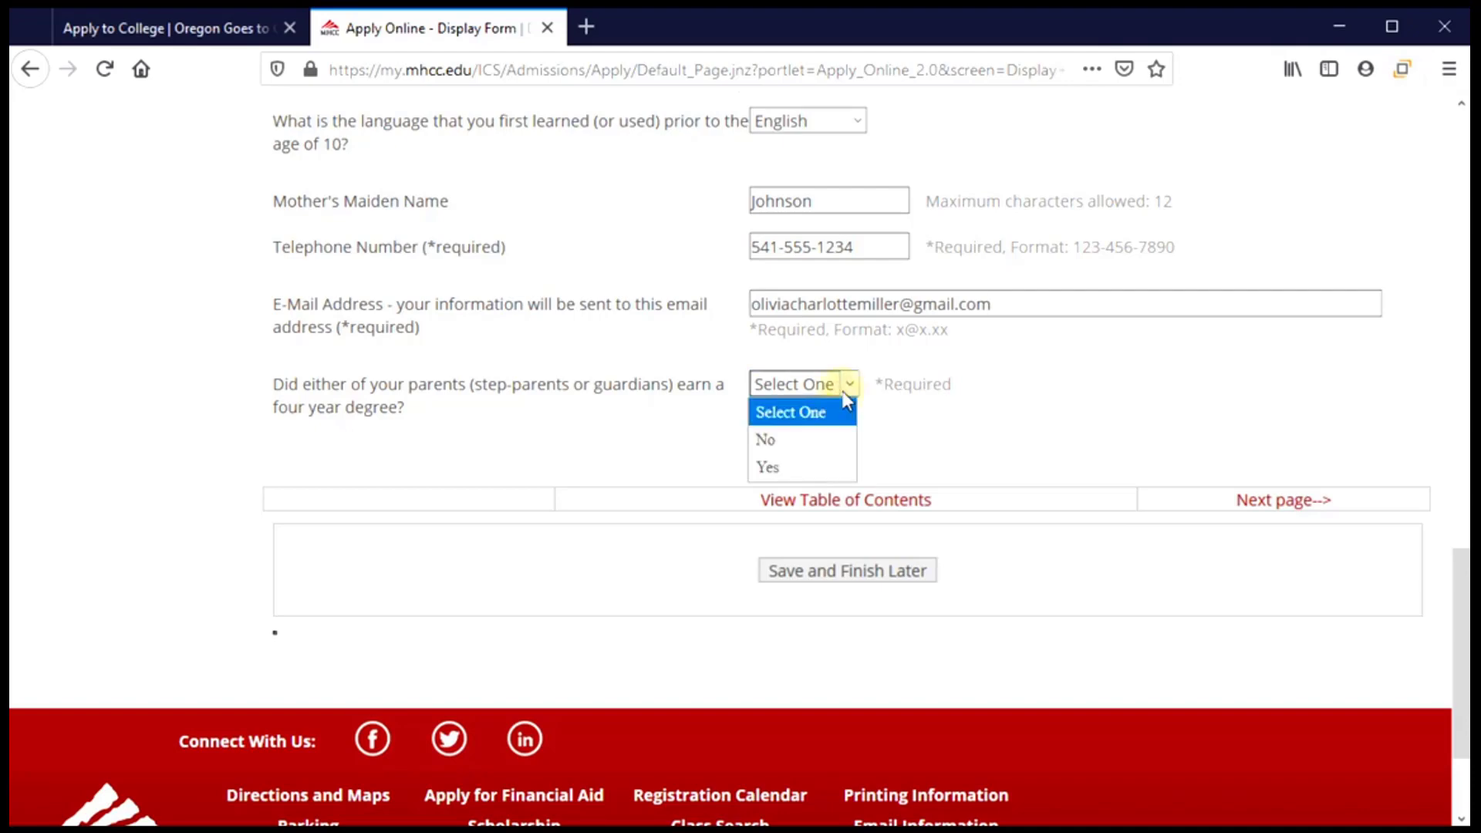
click(822, 445)
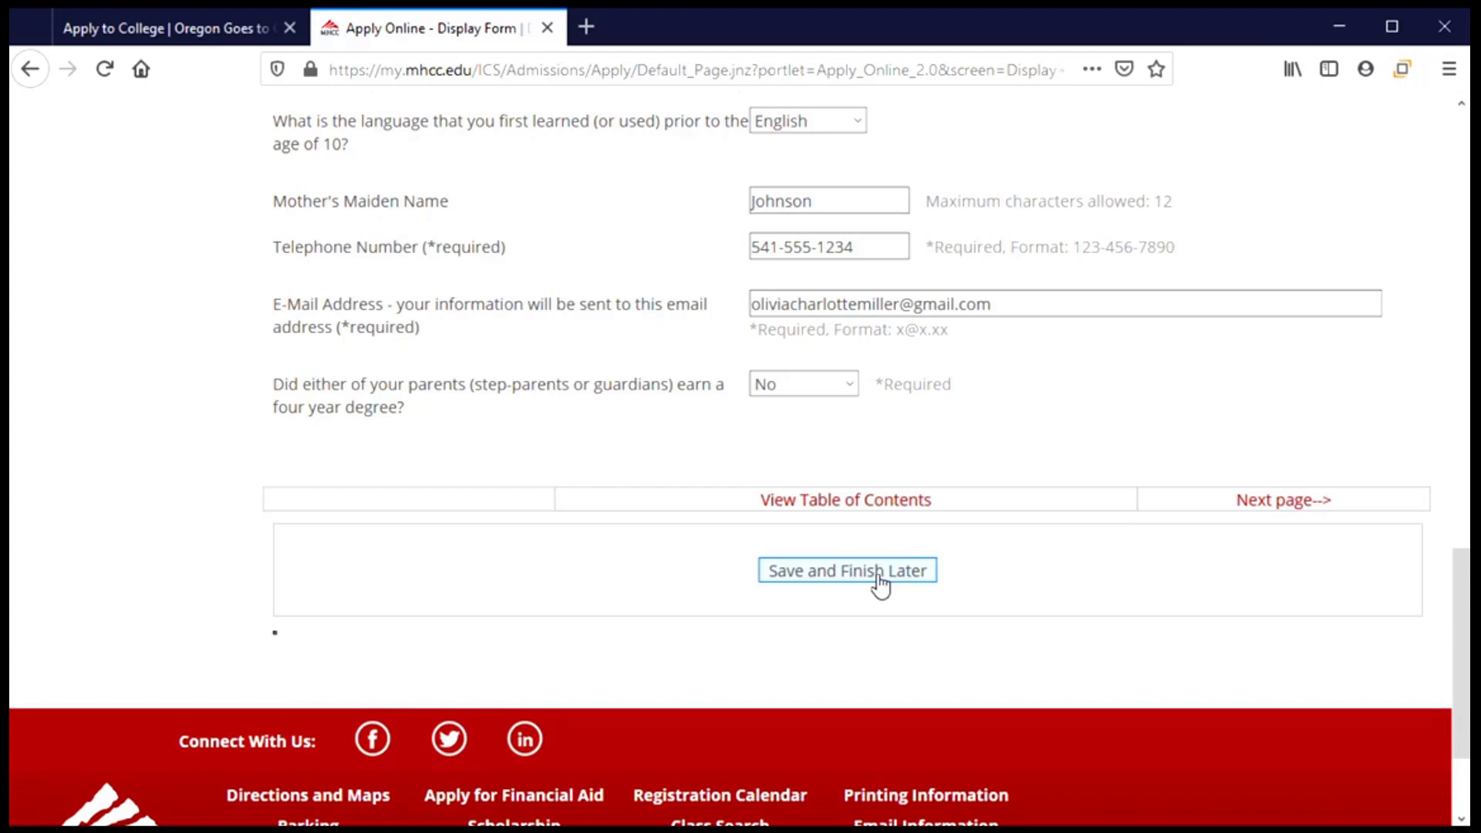
Go to Section 2 and enter the applicant's street address and apartment number.
click(1261, 505)
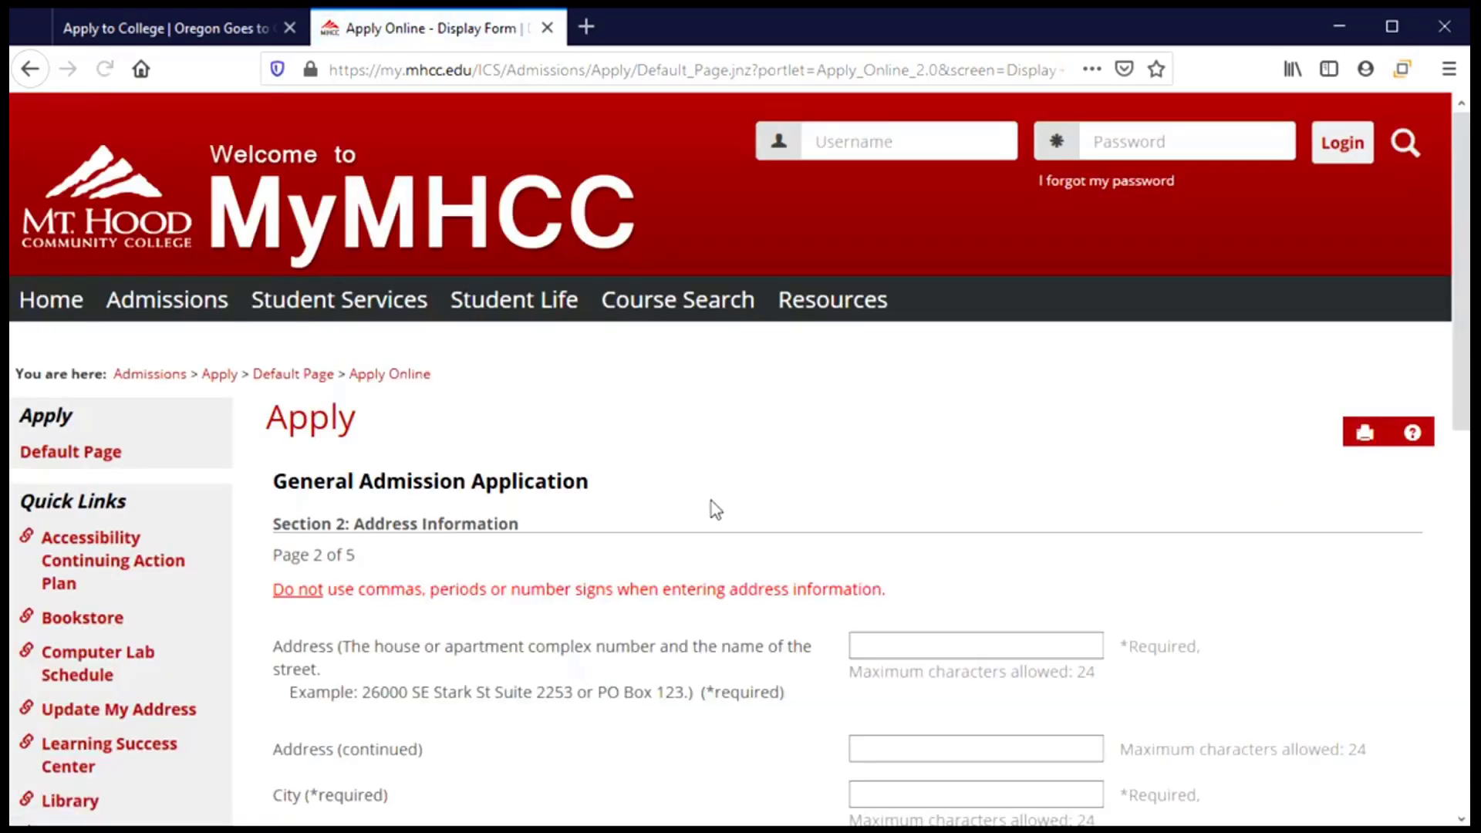
scroll(717, 507, down, 5)
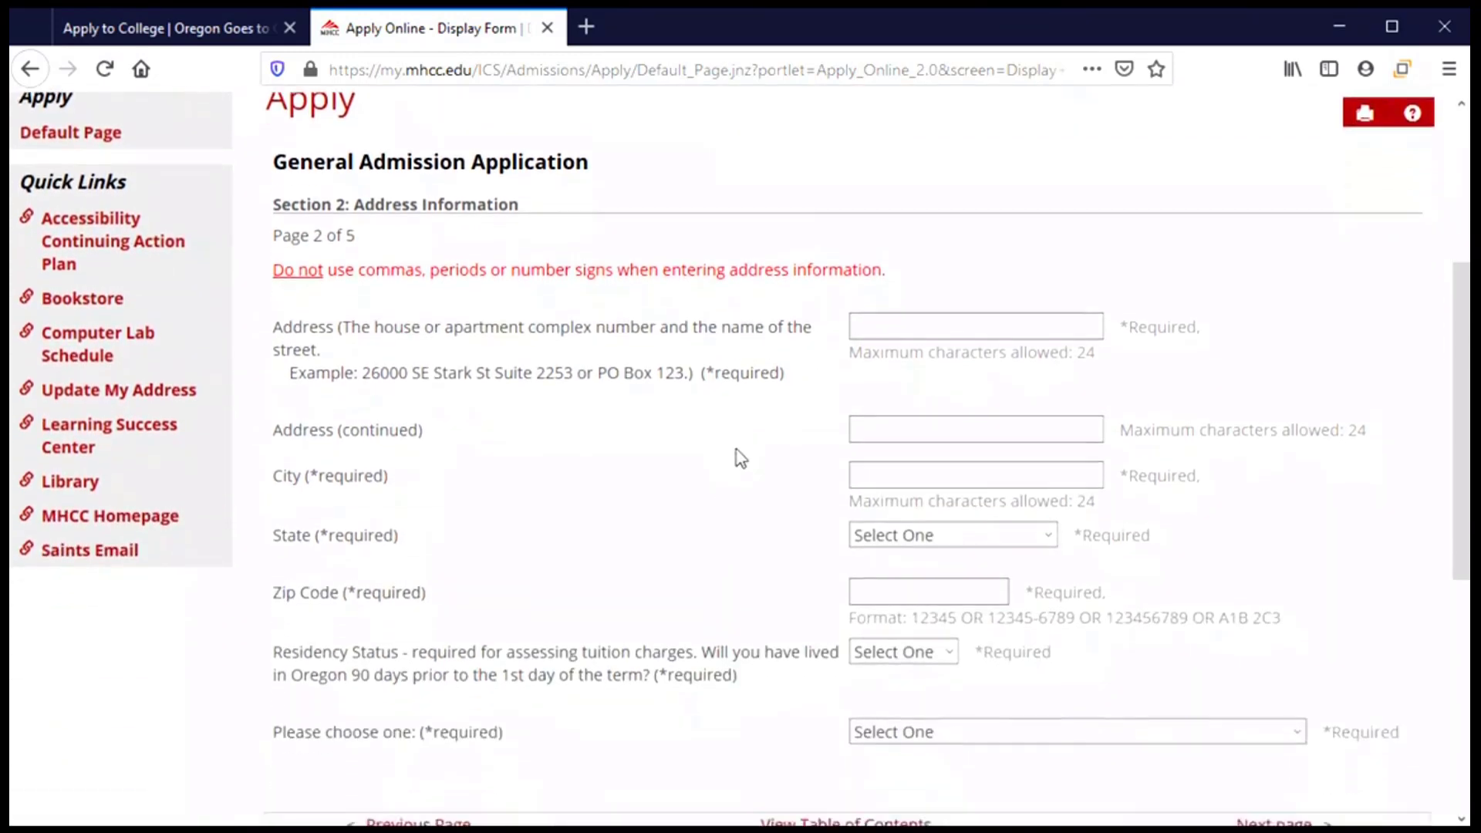
click(961, 293)
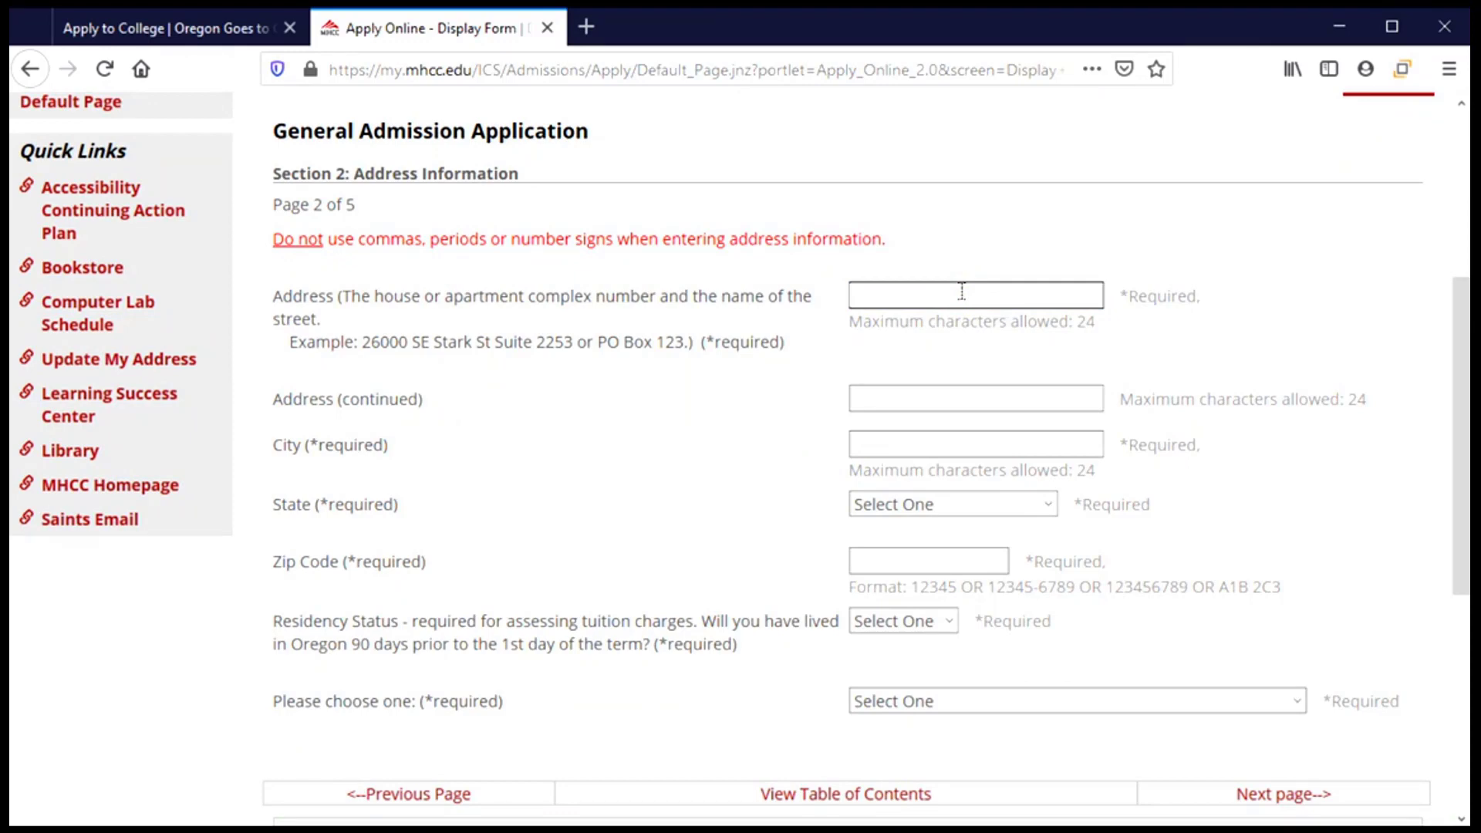
key(Tab)
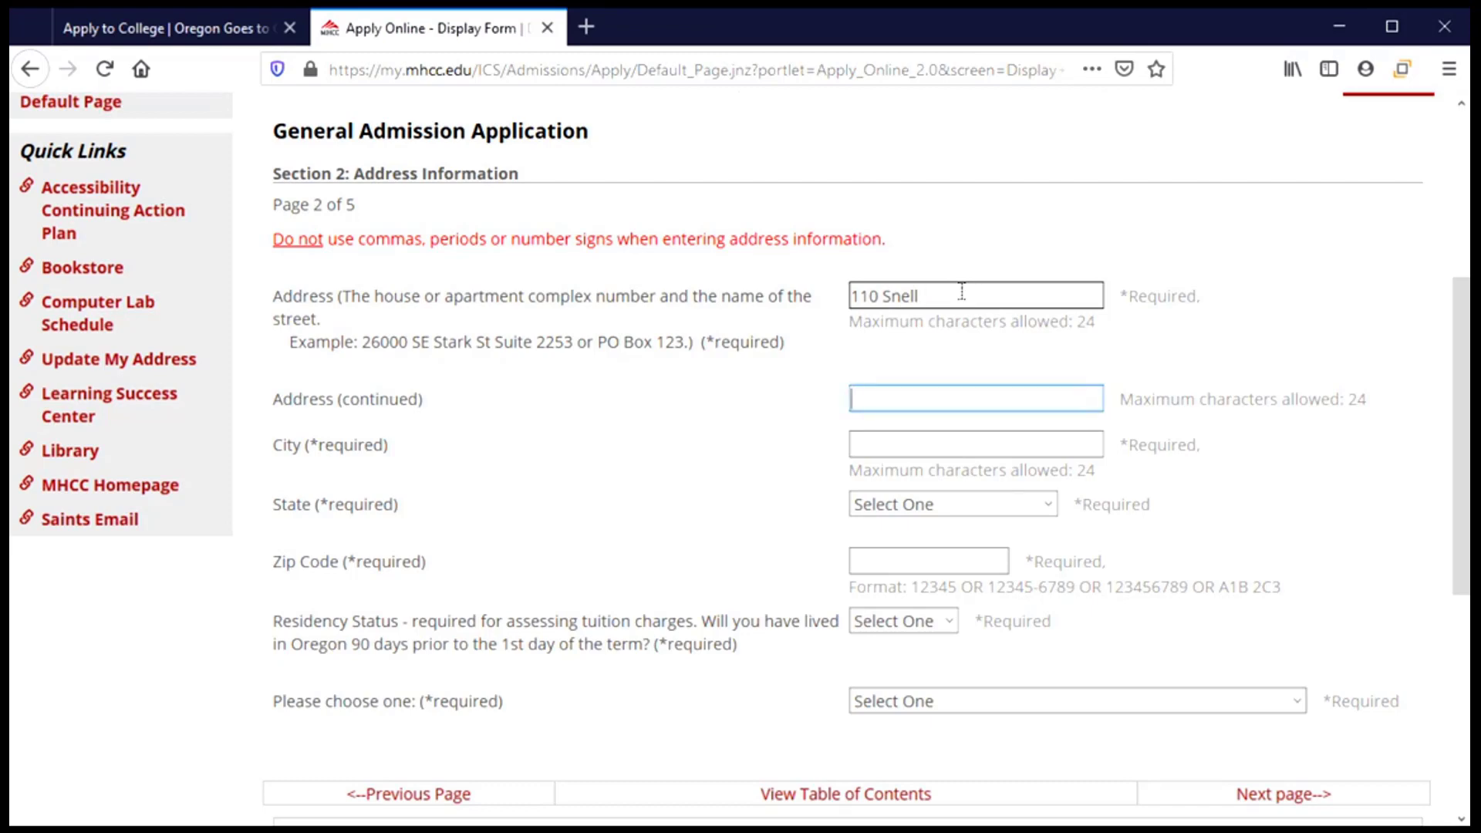
key(Tab)
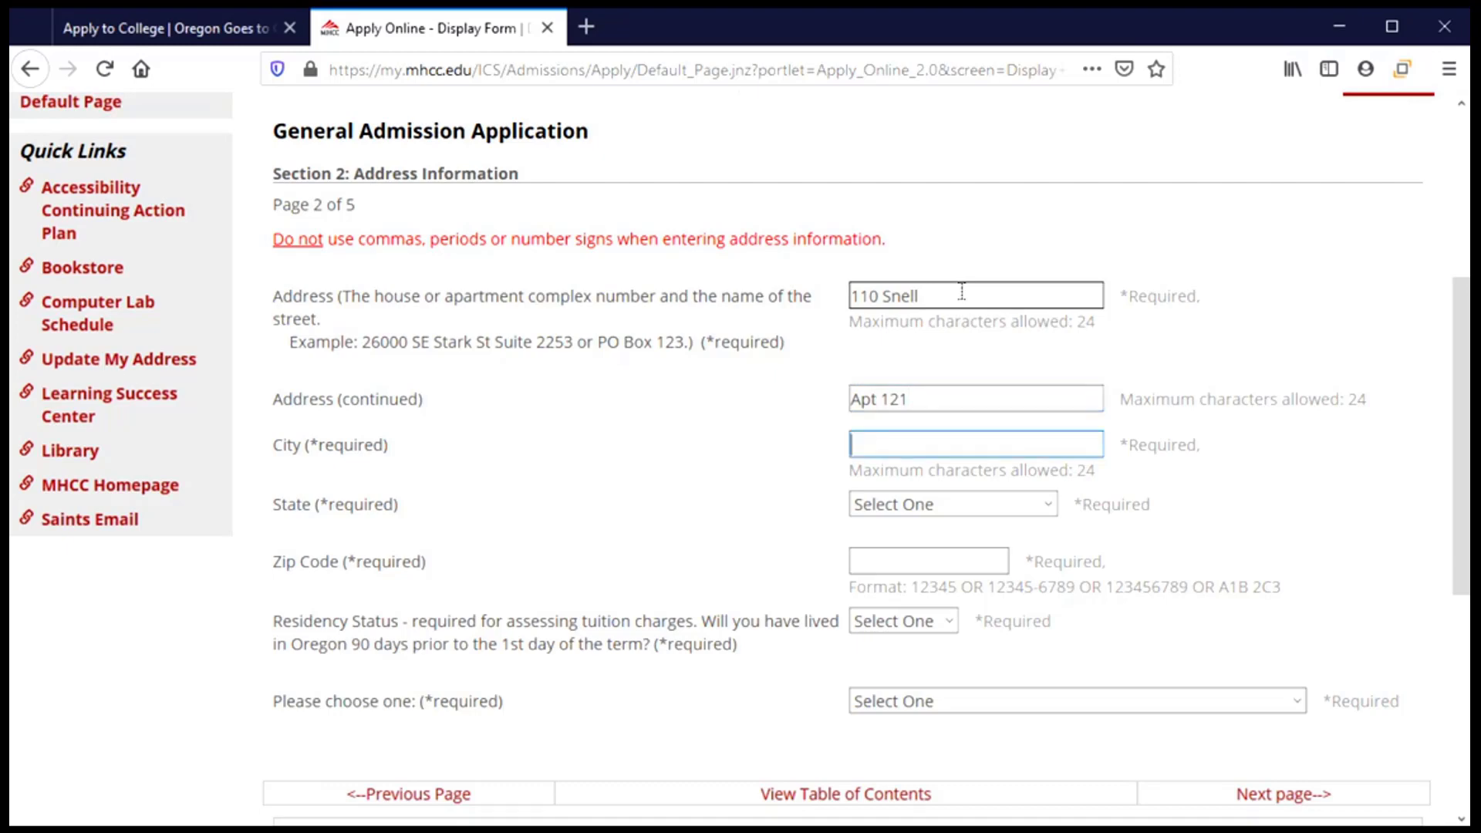
Fill in the applicant's city, choose Oregon as the state, and enter the zip code.
text(Corvallis)
key(Tab)
key(o)
key(k)
key(o)
key(r)
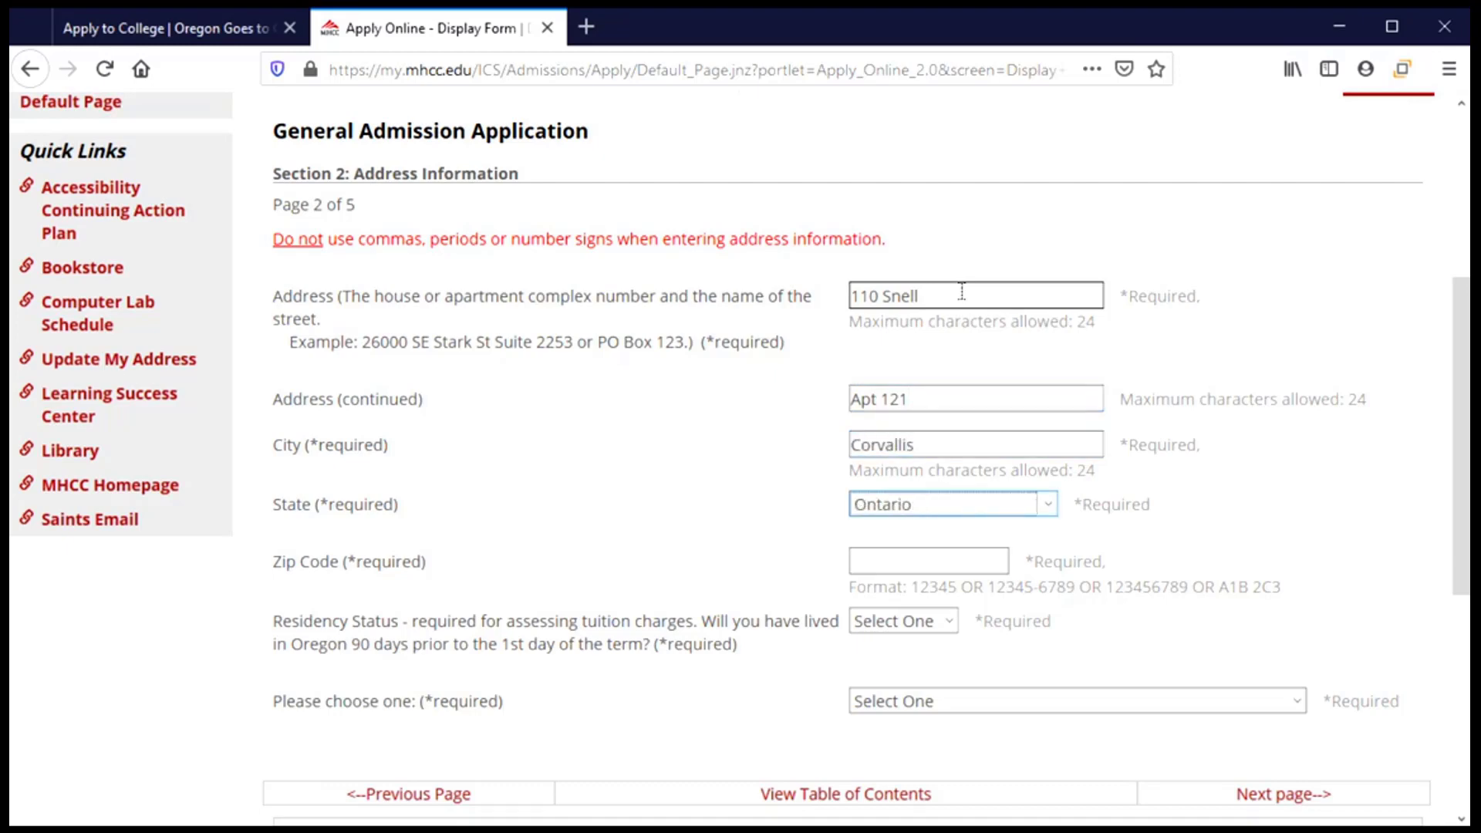
key(Tab)
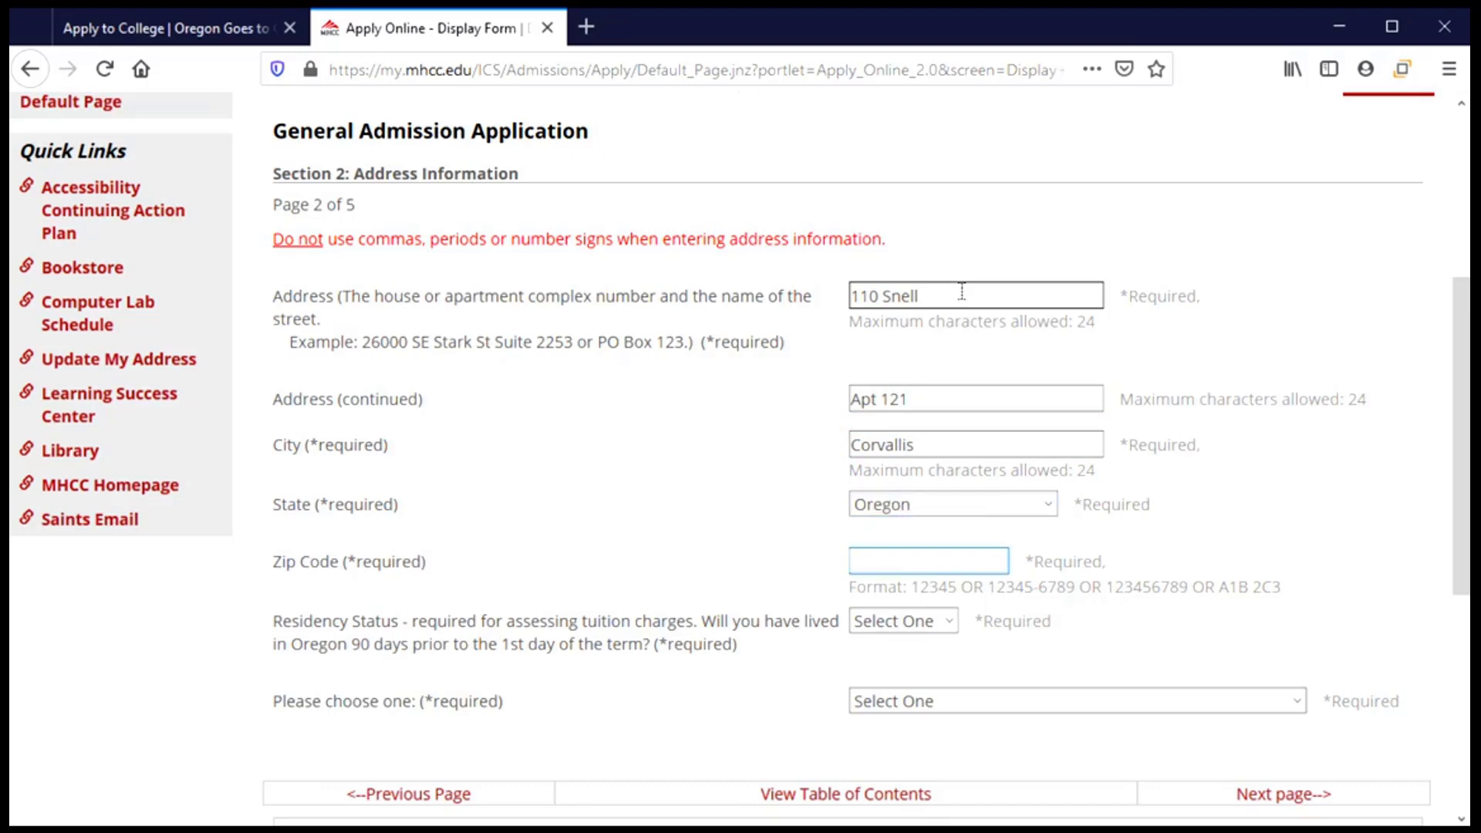
text(97331)
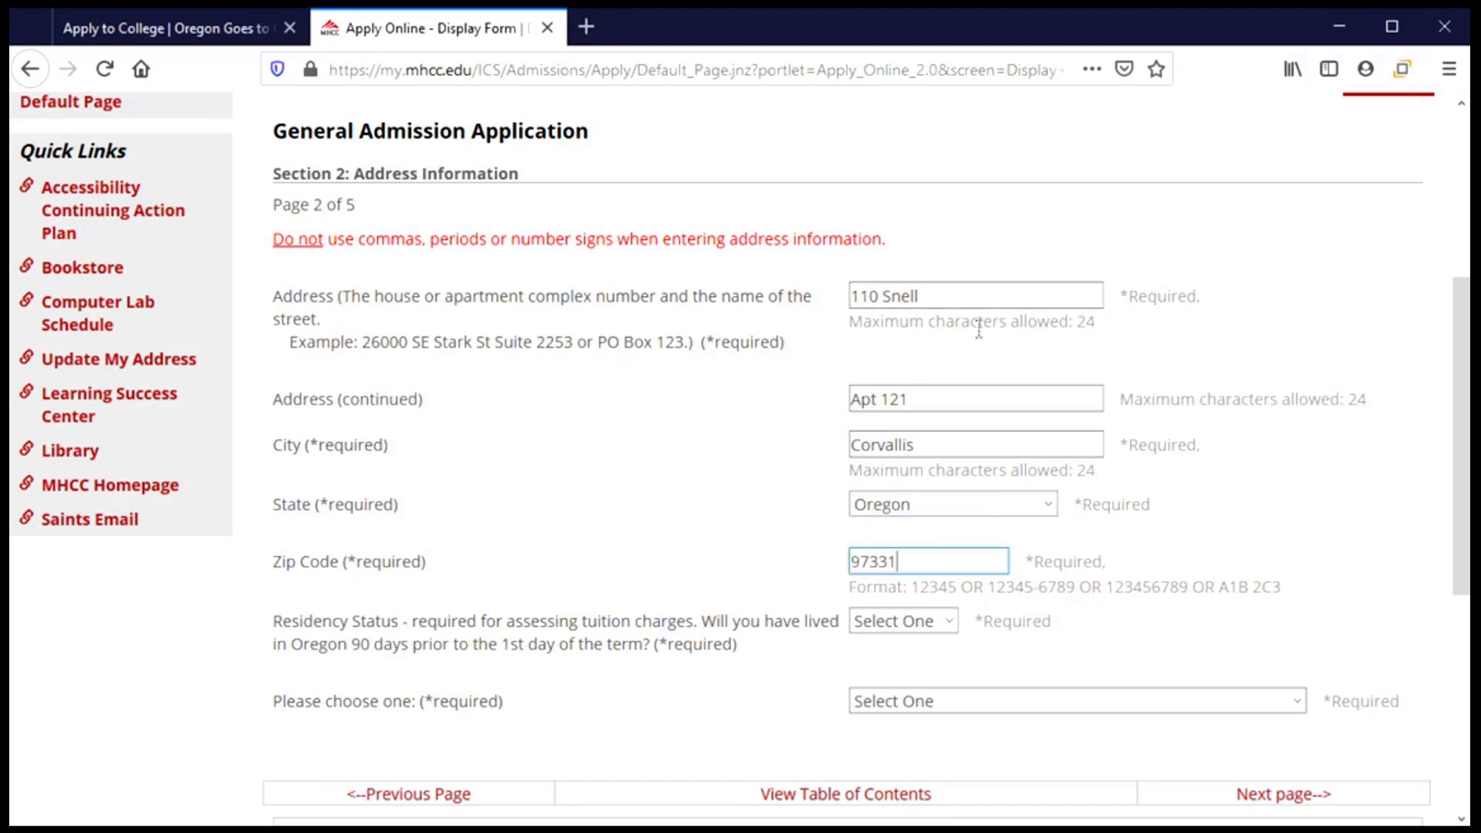
scroll(653, 476, down, 5)
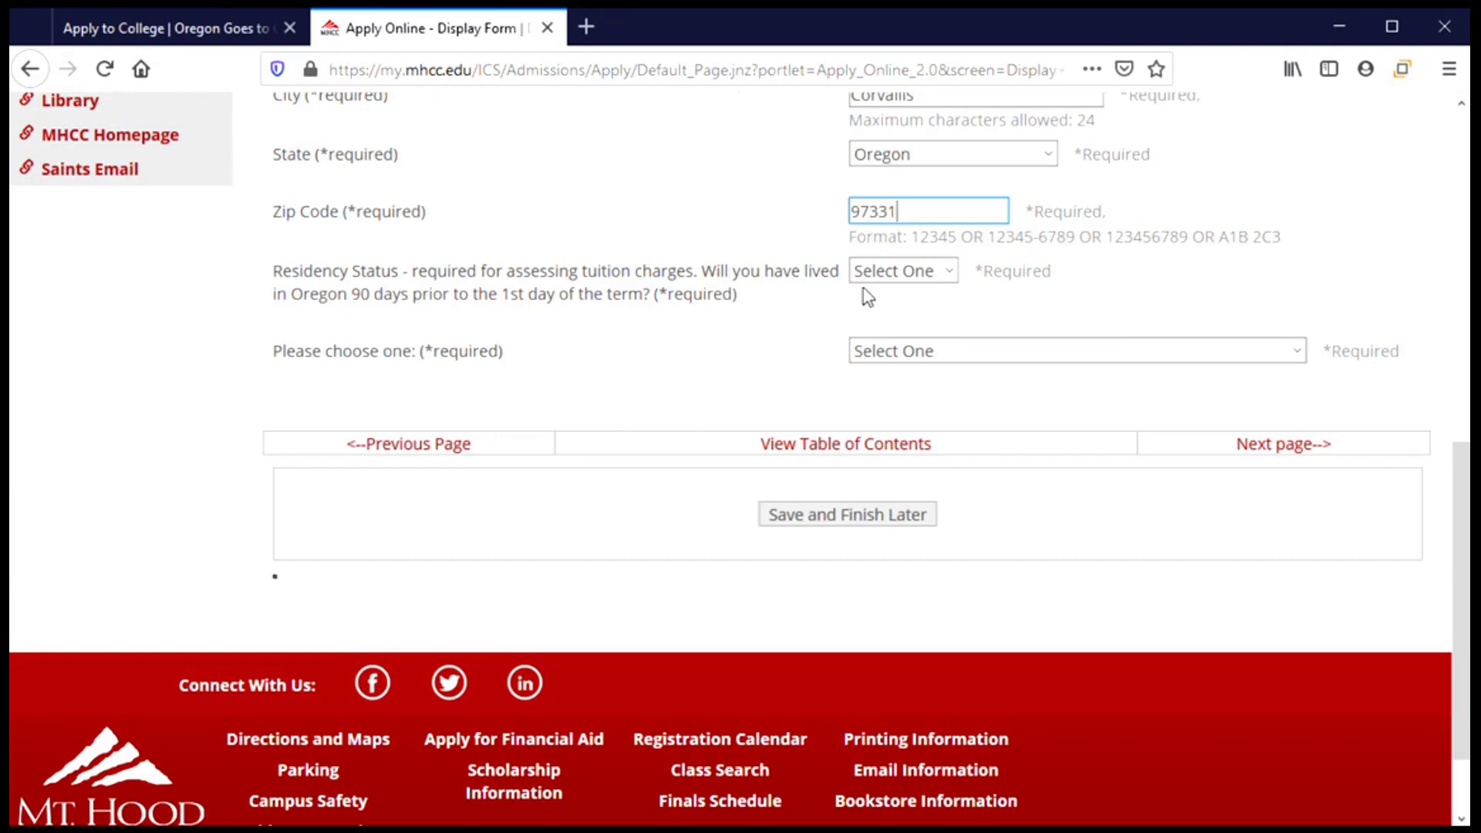
Answer Yes to the 90-day Oregon residency question and select Permanent Resident of Oregon.
click(947, 279)
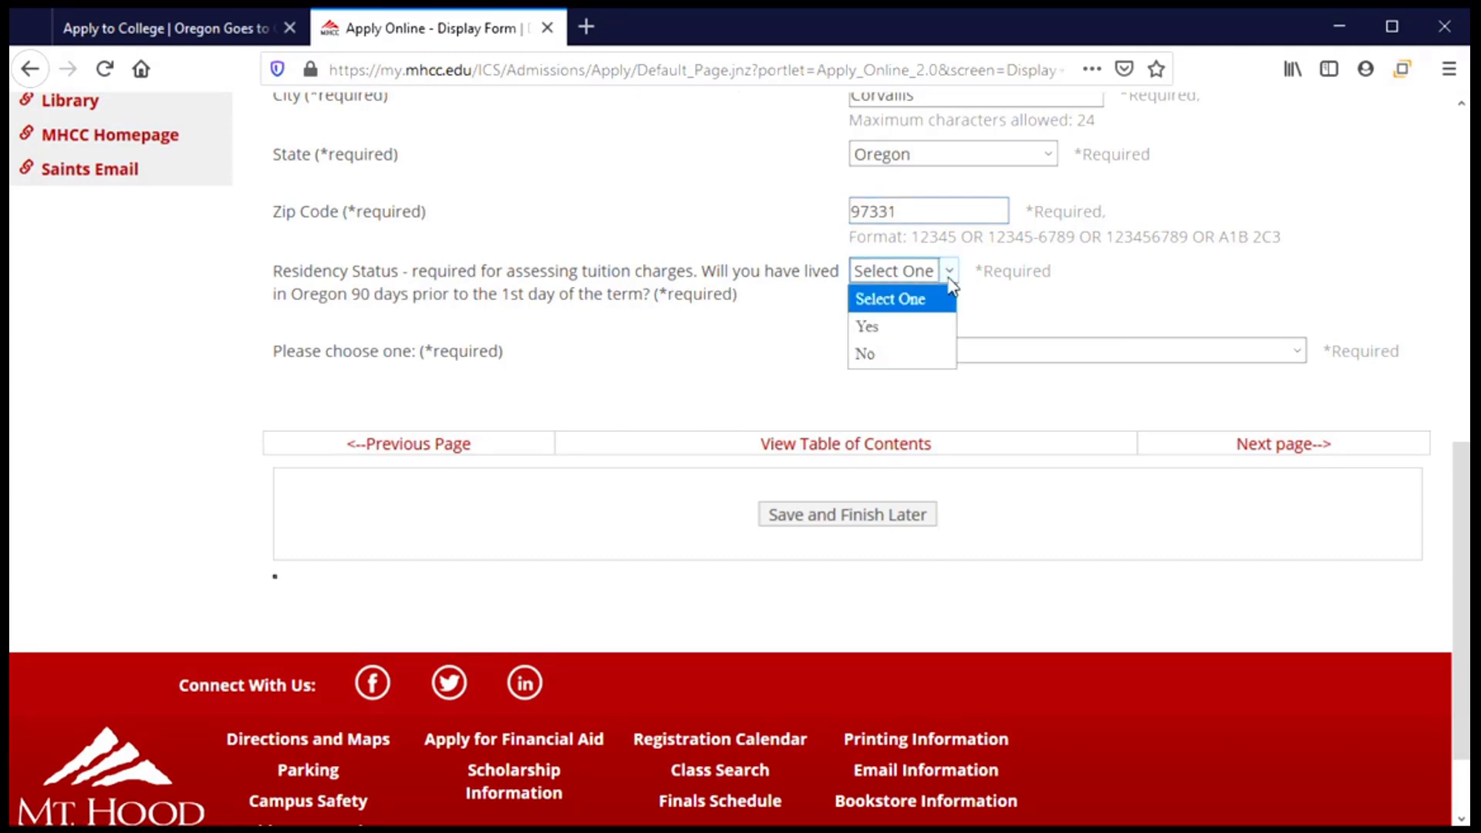
click(931, 327)
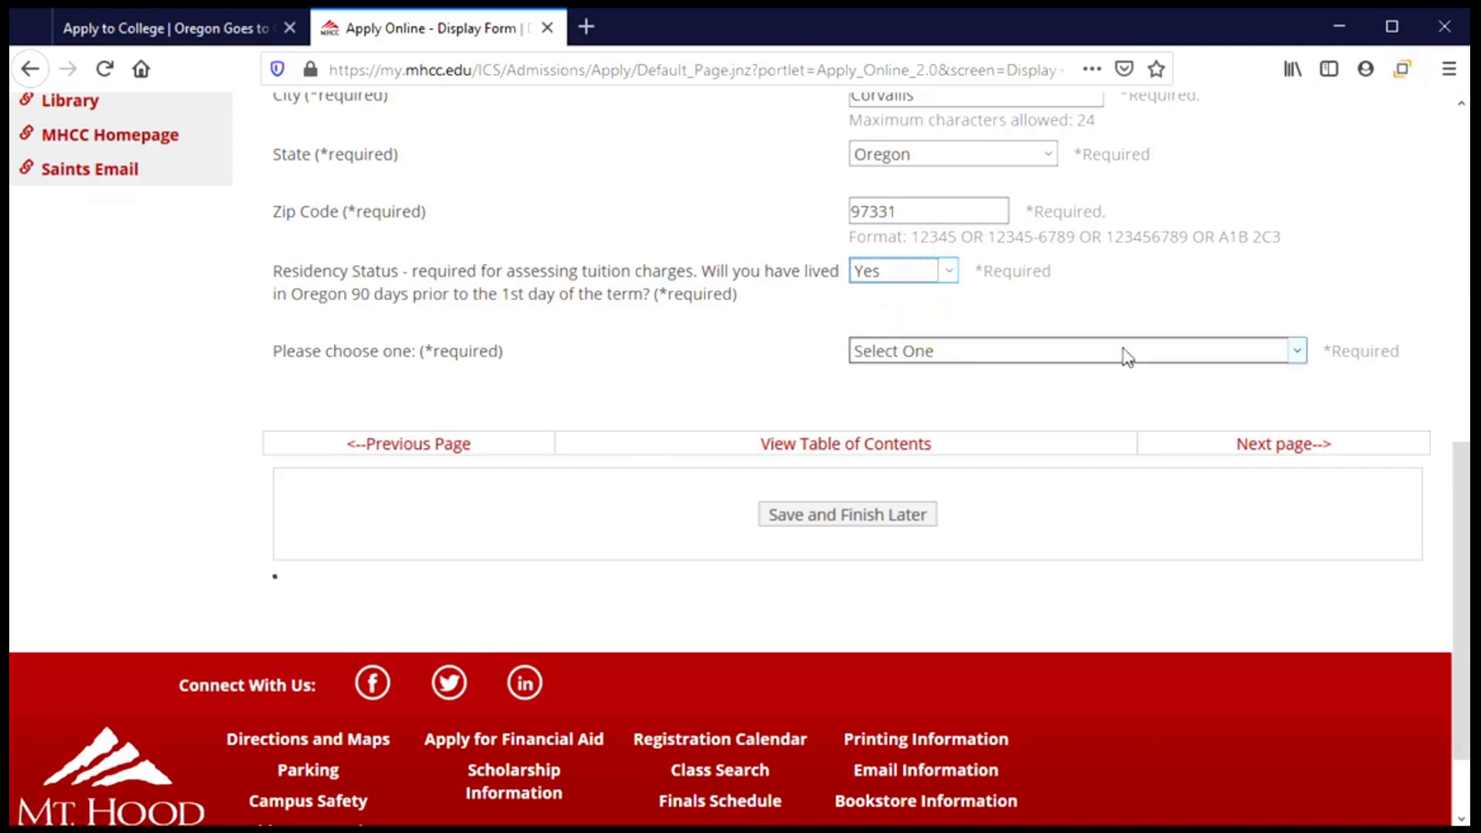
click(1292, 351)
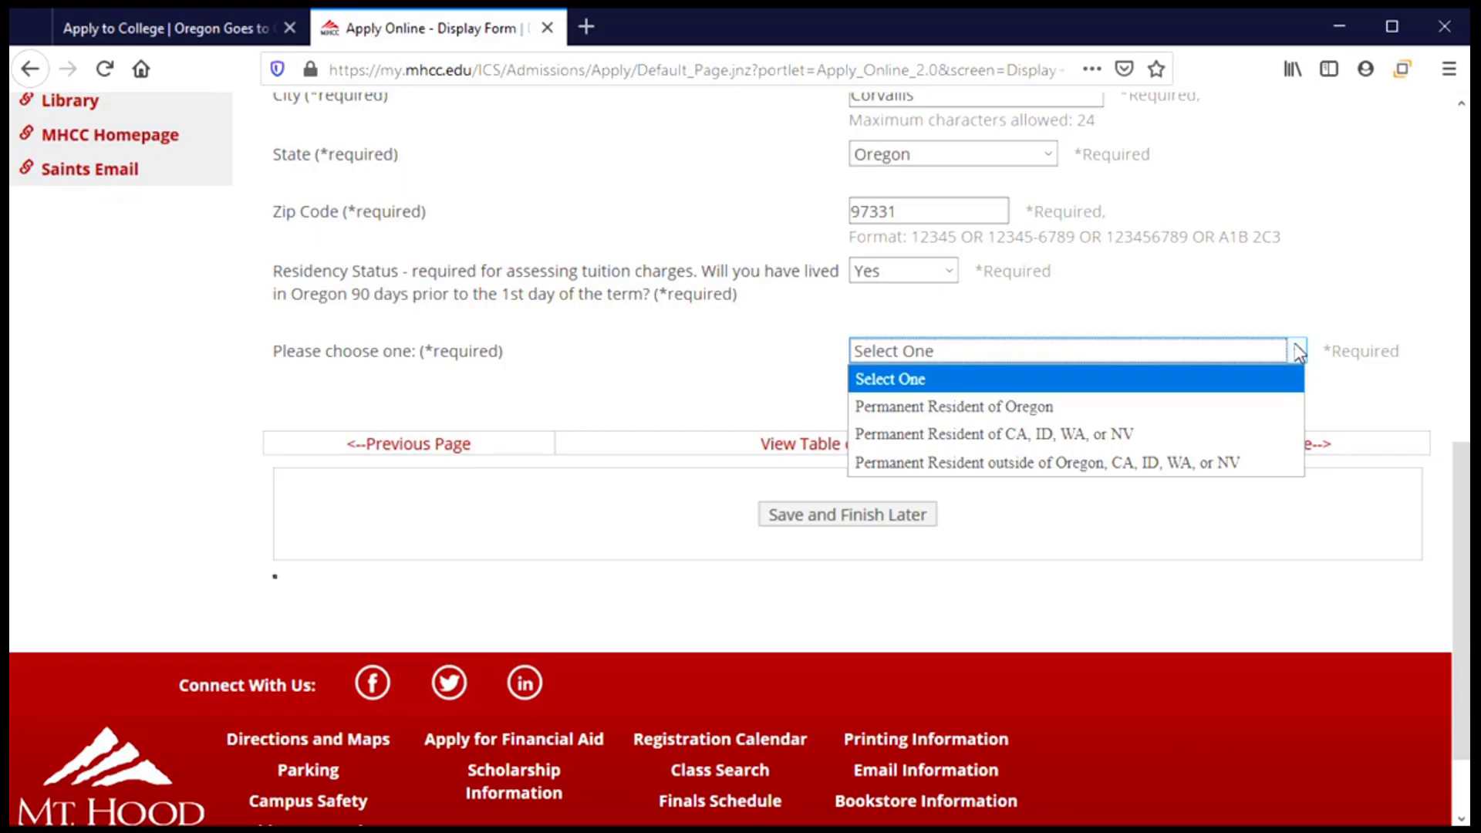
click(1301, 408)
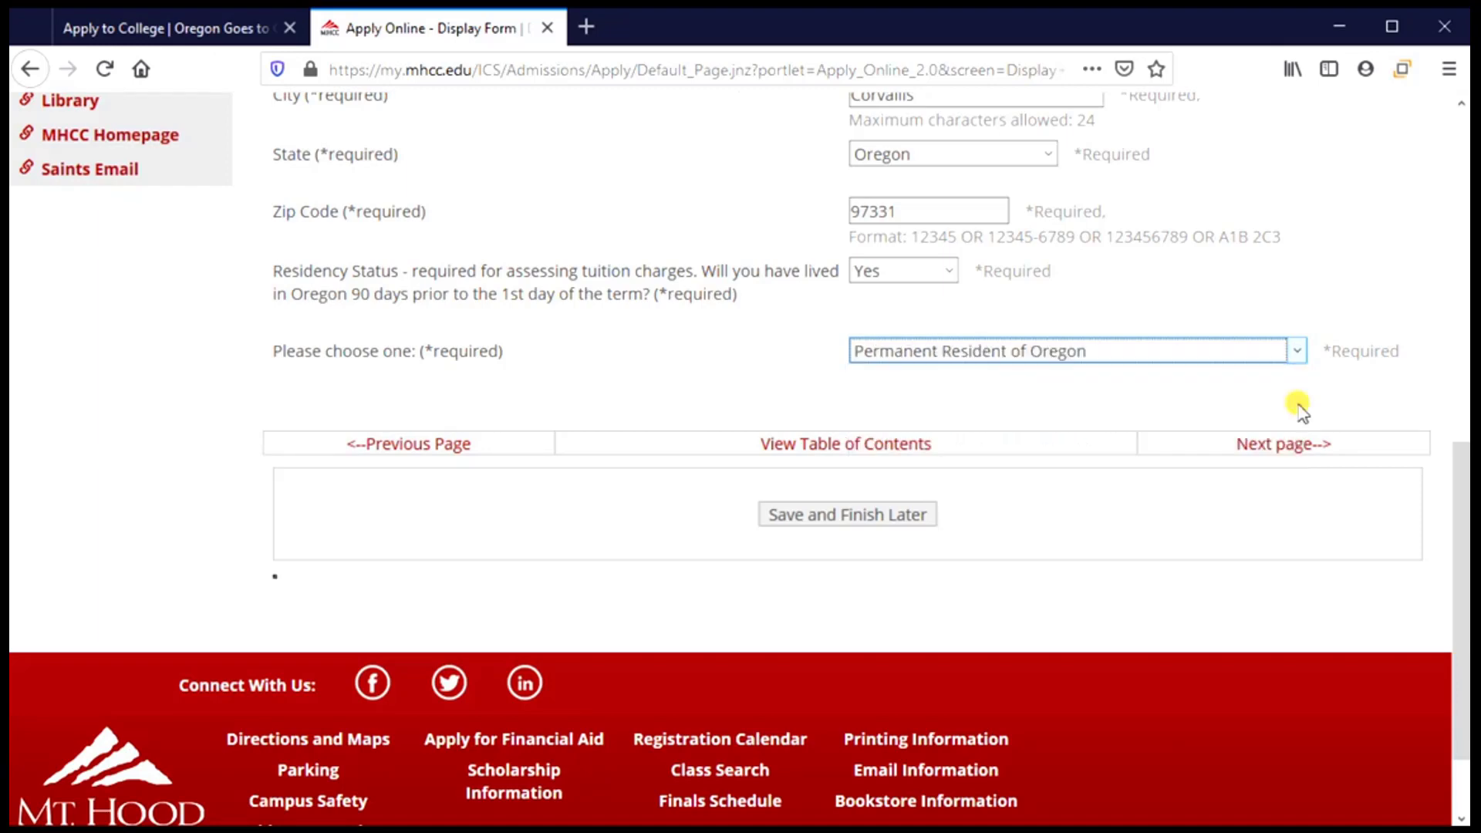
Advance to Section 3 and set the planned enrollment session to Fall Term, year 2021.
click(1298, 455)
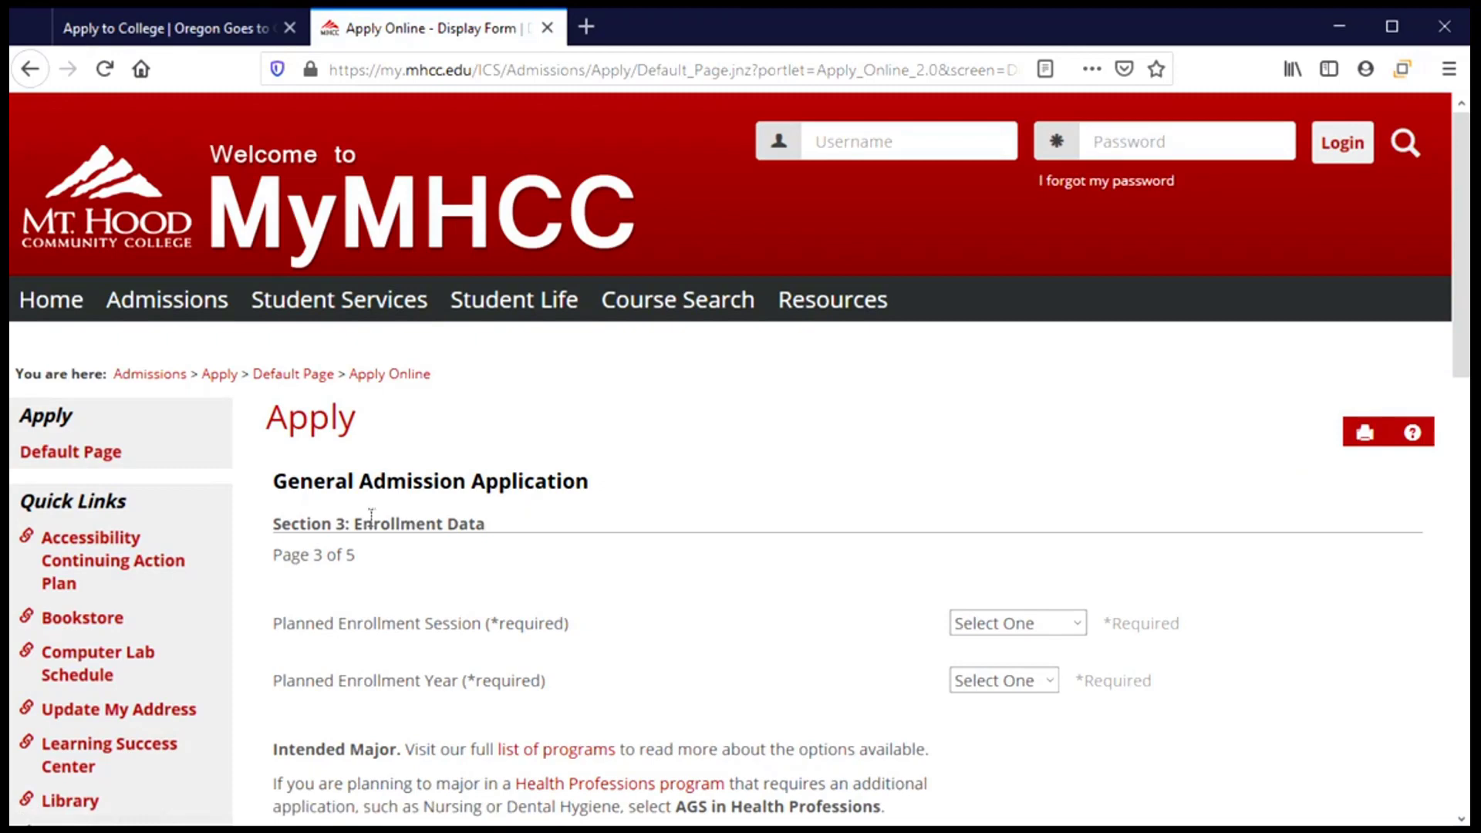
scroll(624, 548, down, 3)
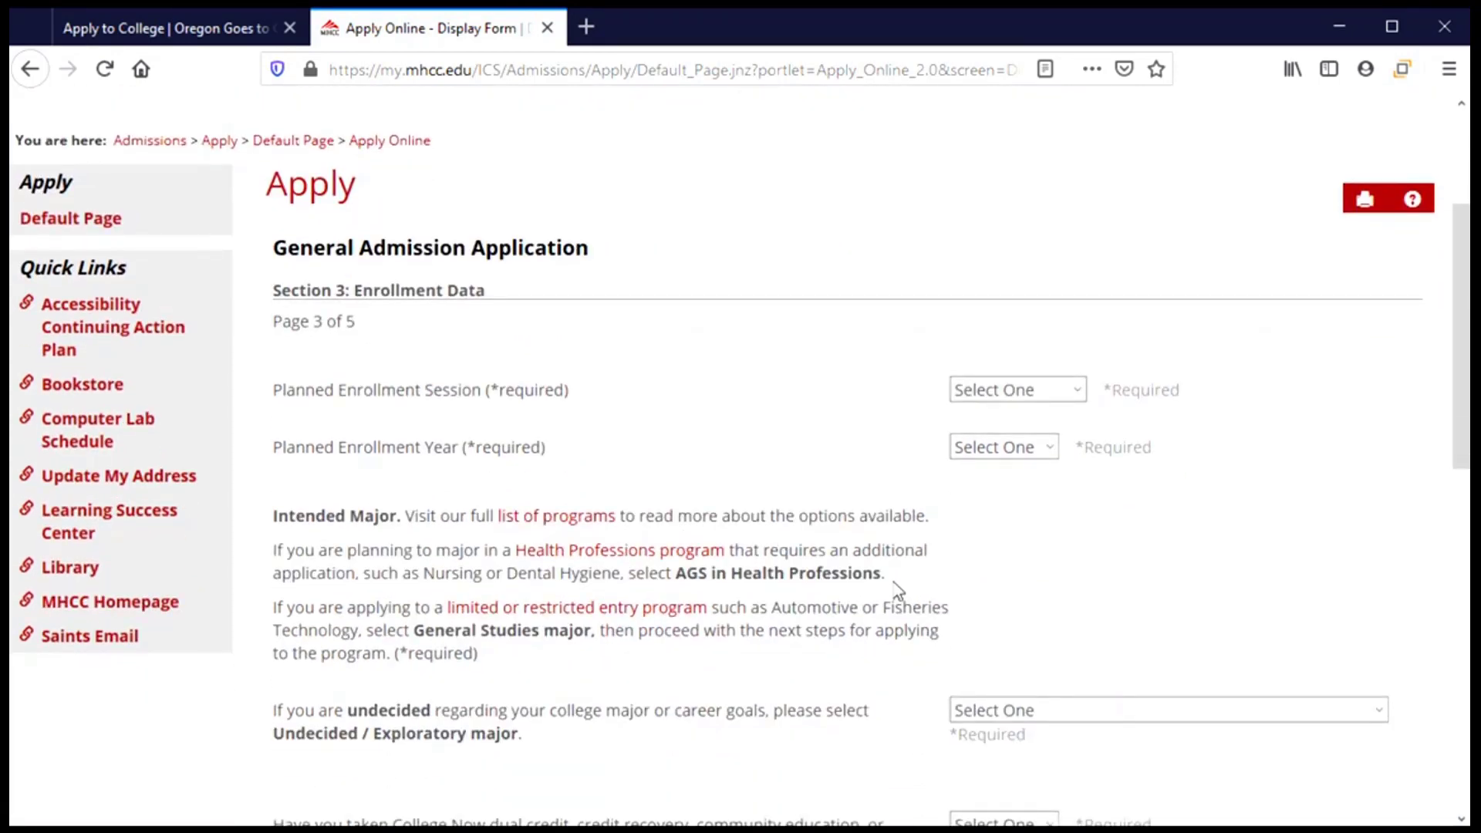
scroll(748, 386, down, 2)
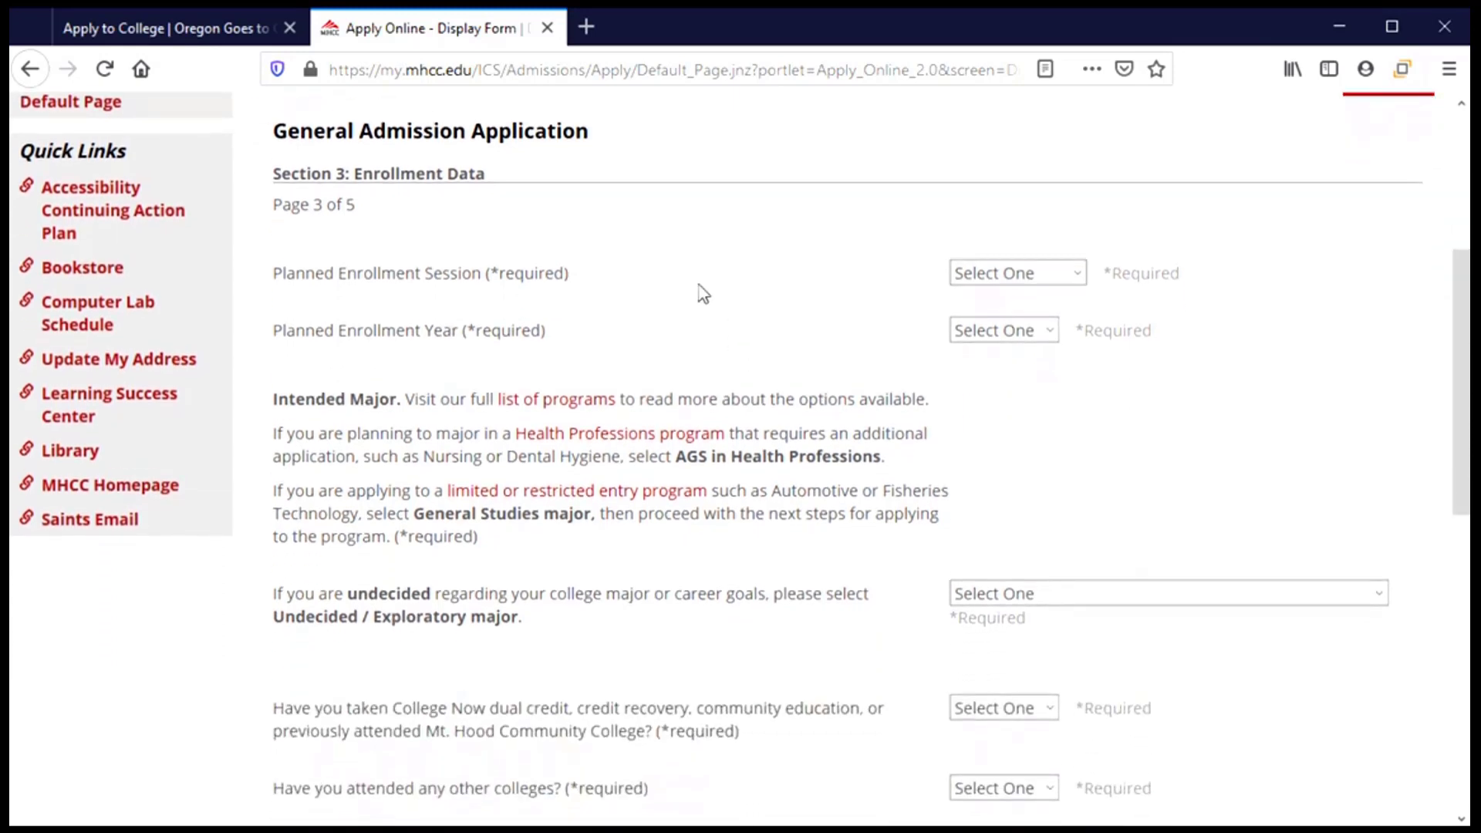
click(1076, 273)
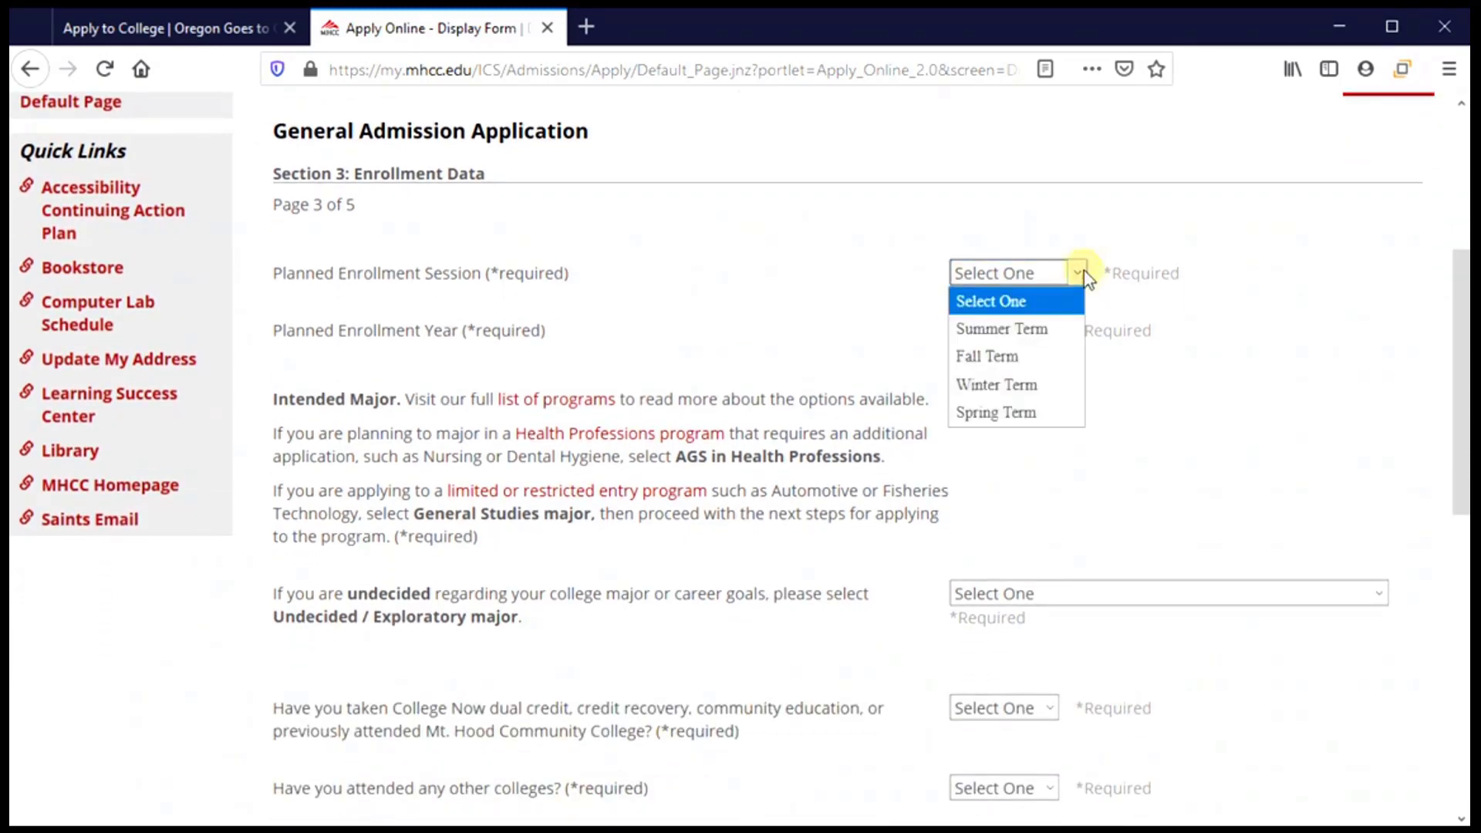
click(1052, 358)
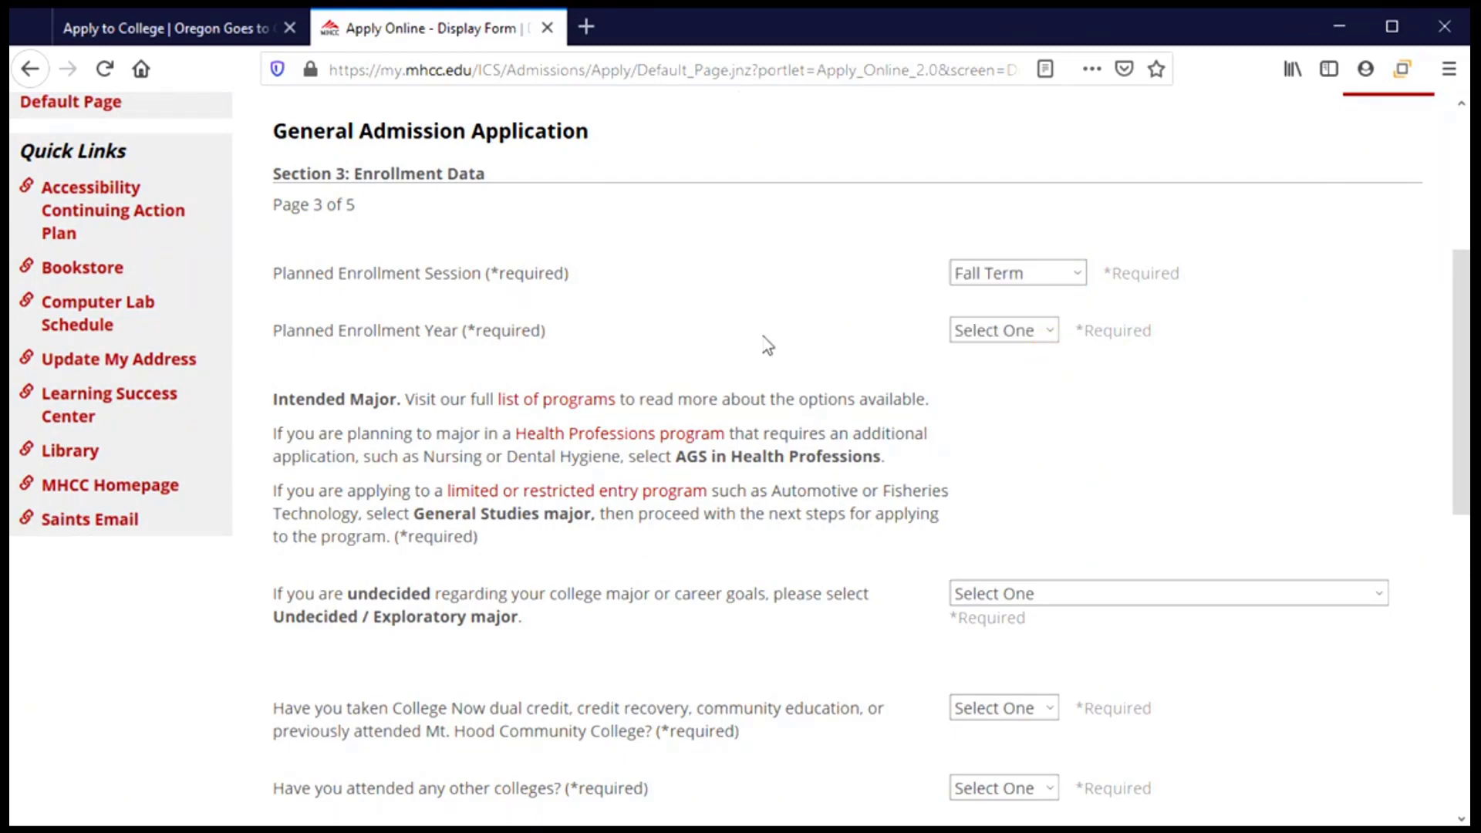
click(1052, 332)
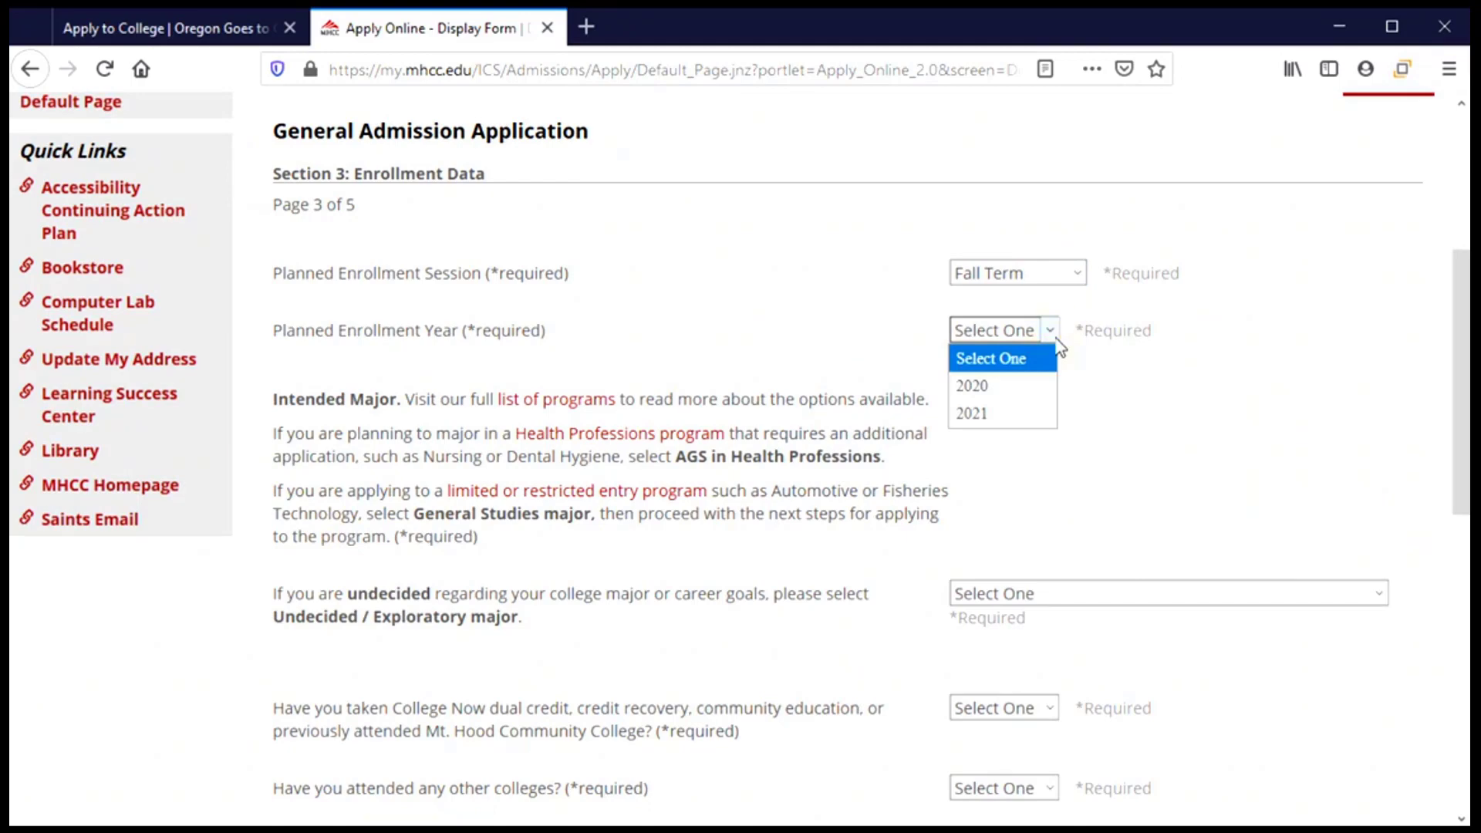
click(1038, 432)
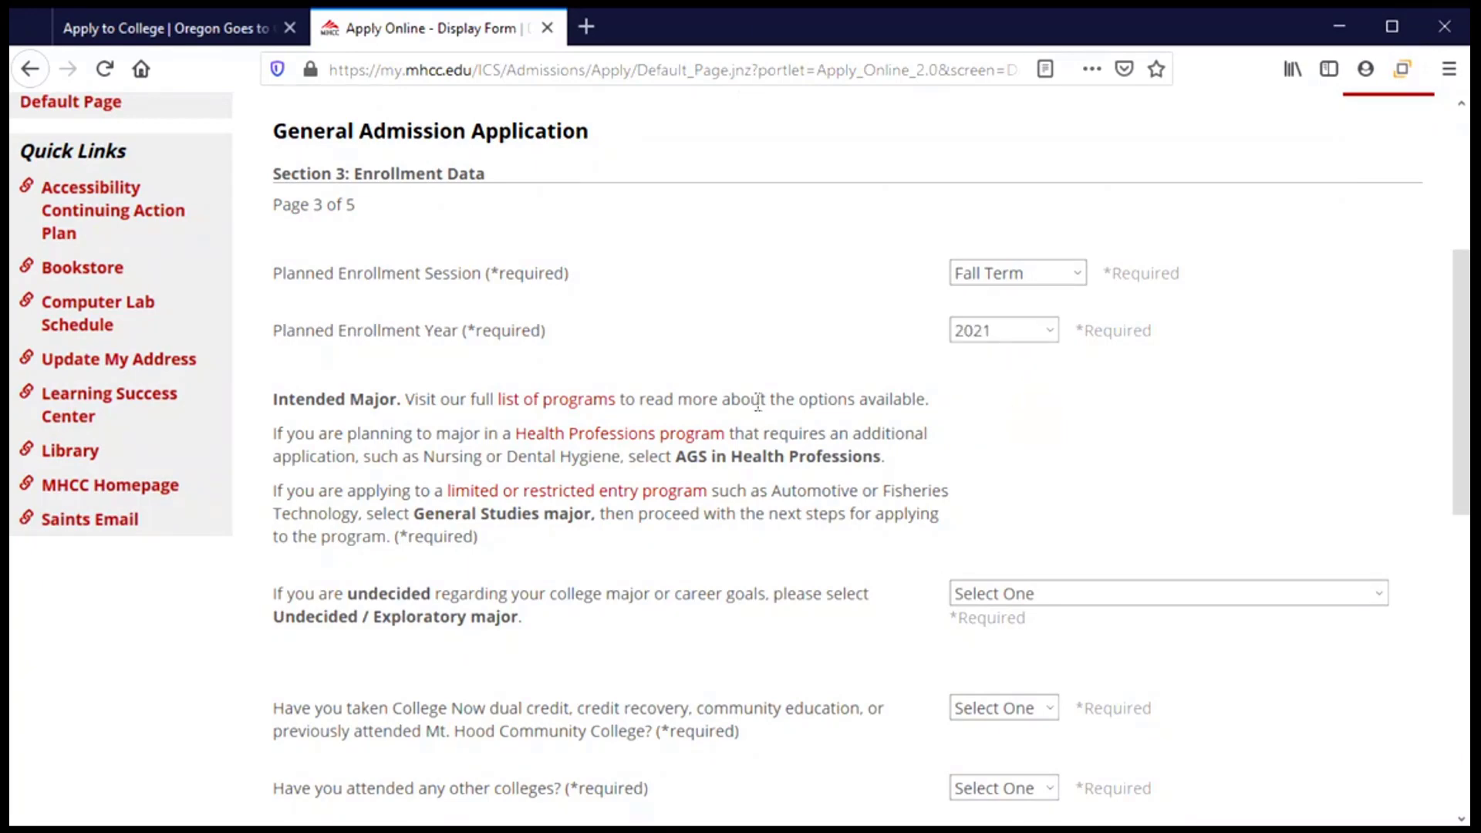
scroll(734, 400, down, 3)
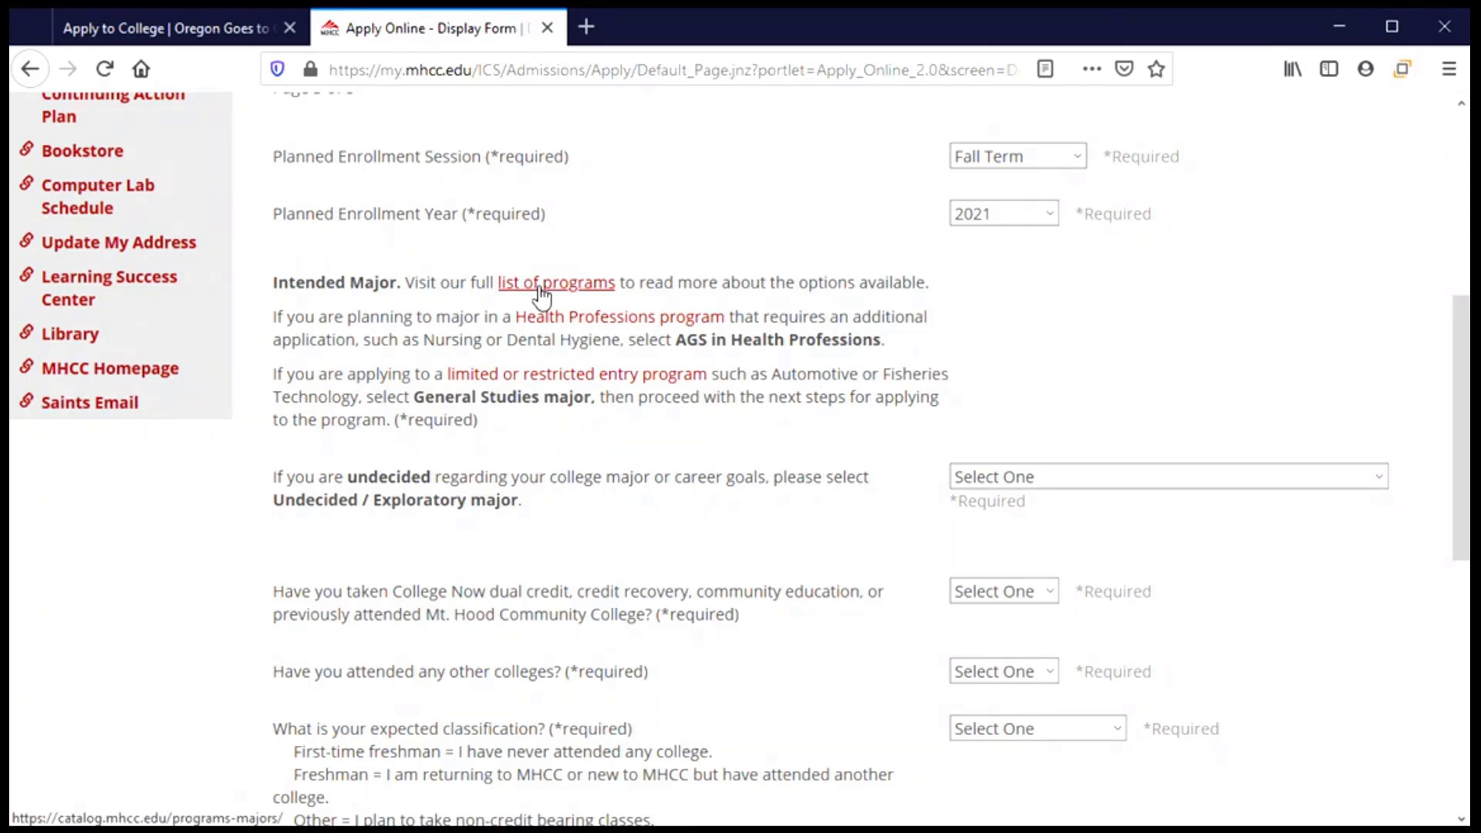
Choose Undecided / Exploratory major at the end of the intended major list.
scroll(676, 459, down, 3)
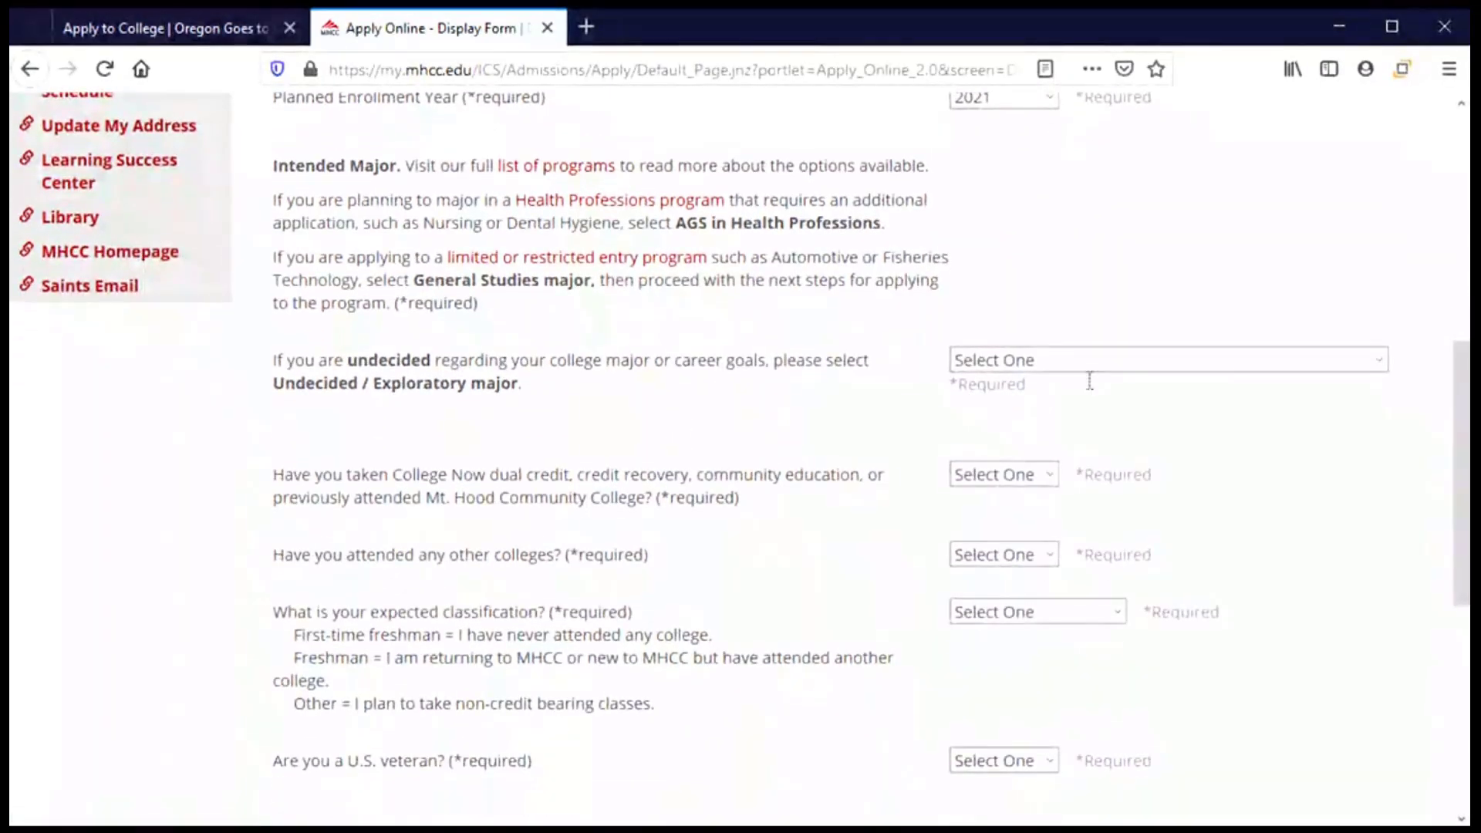
click(1258, 363)
scroll(1120, 701, down, 5)
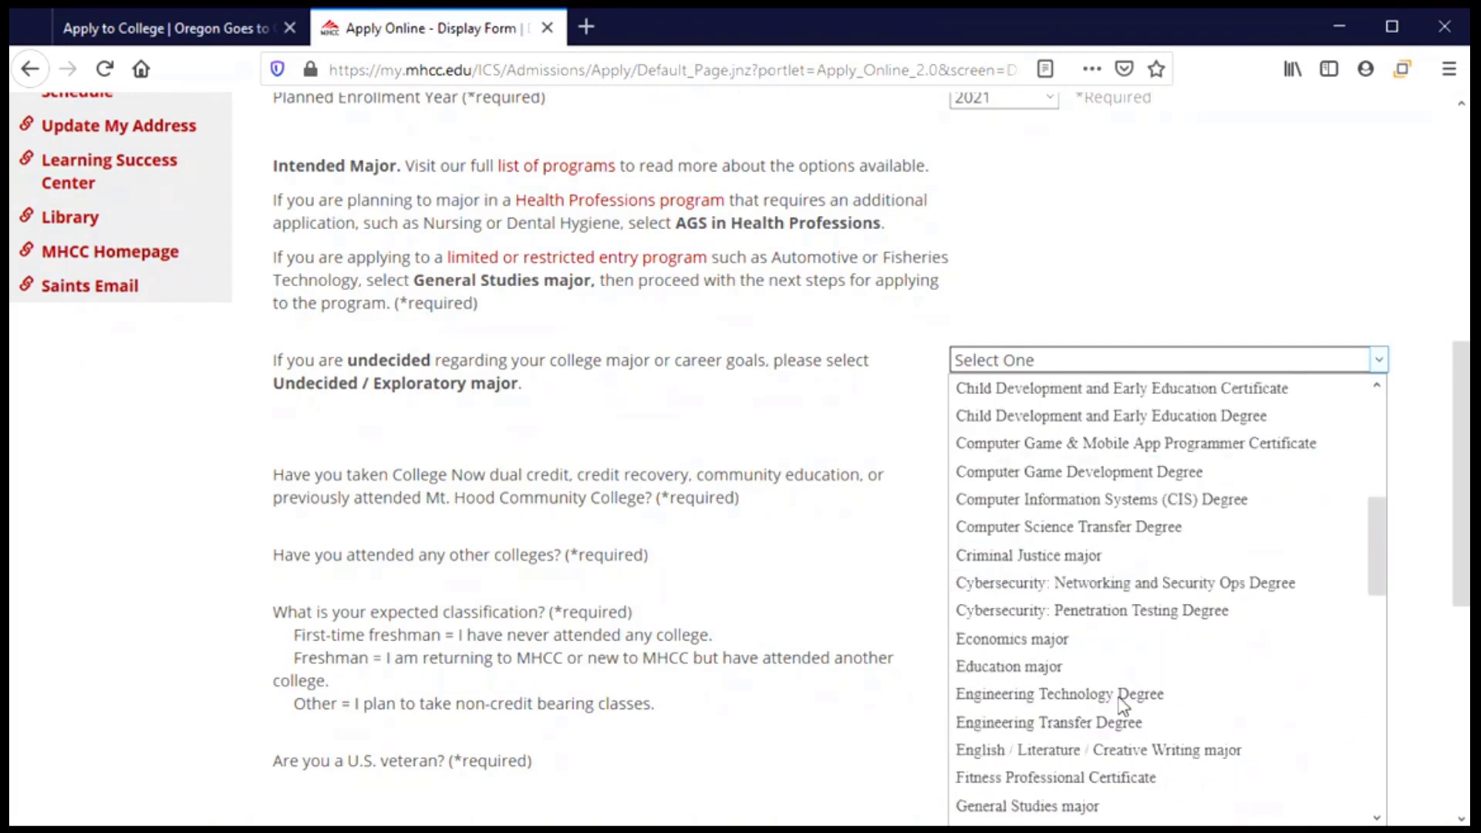
scroll(1120, 702, down, 12)
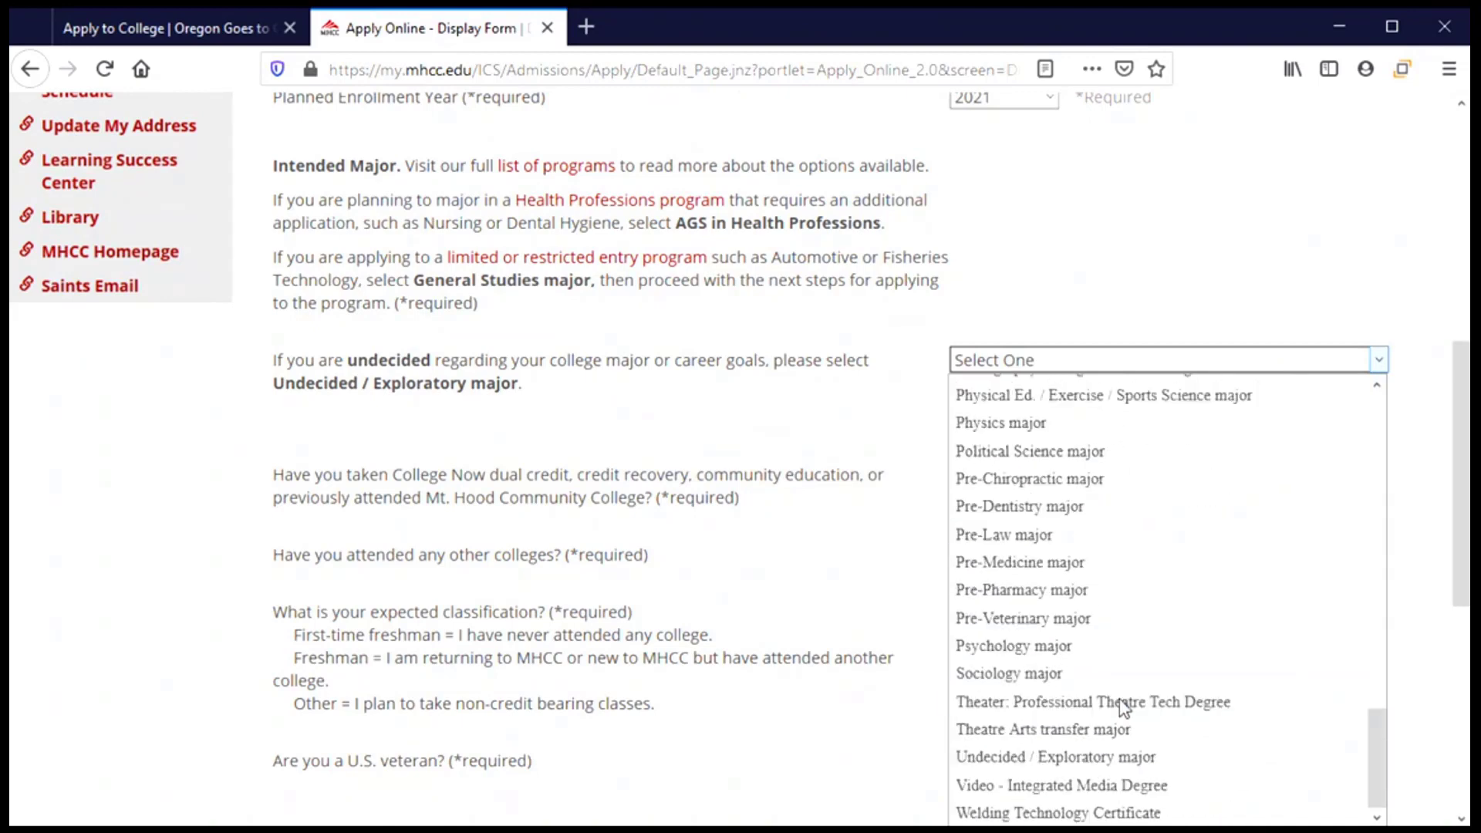
click(1122, 758)
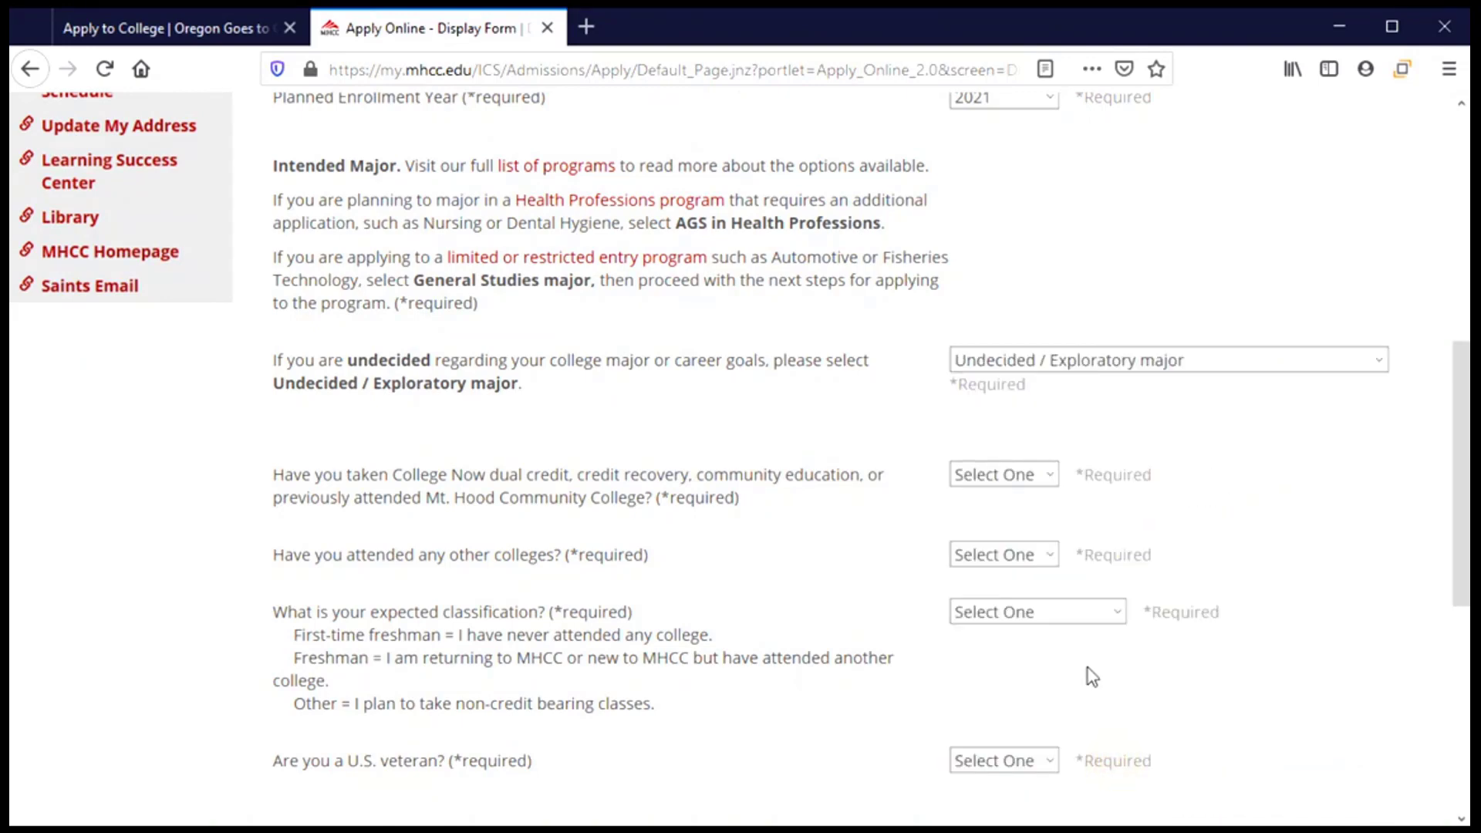
scroll(767, 374, down, 5)
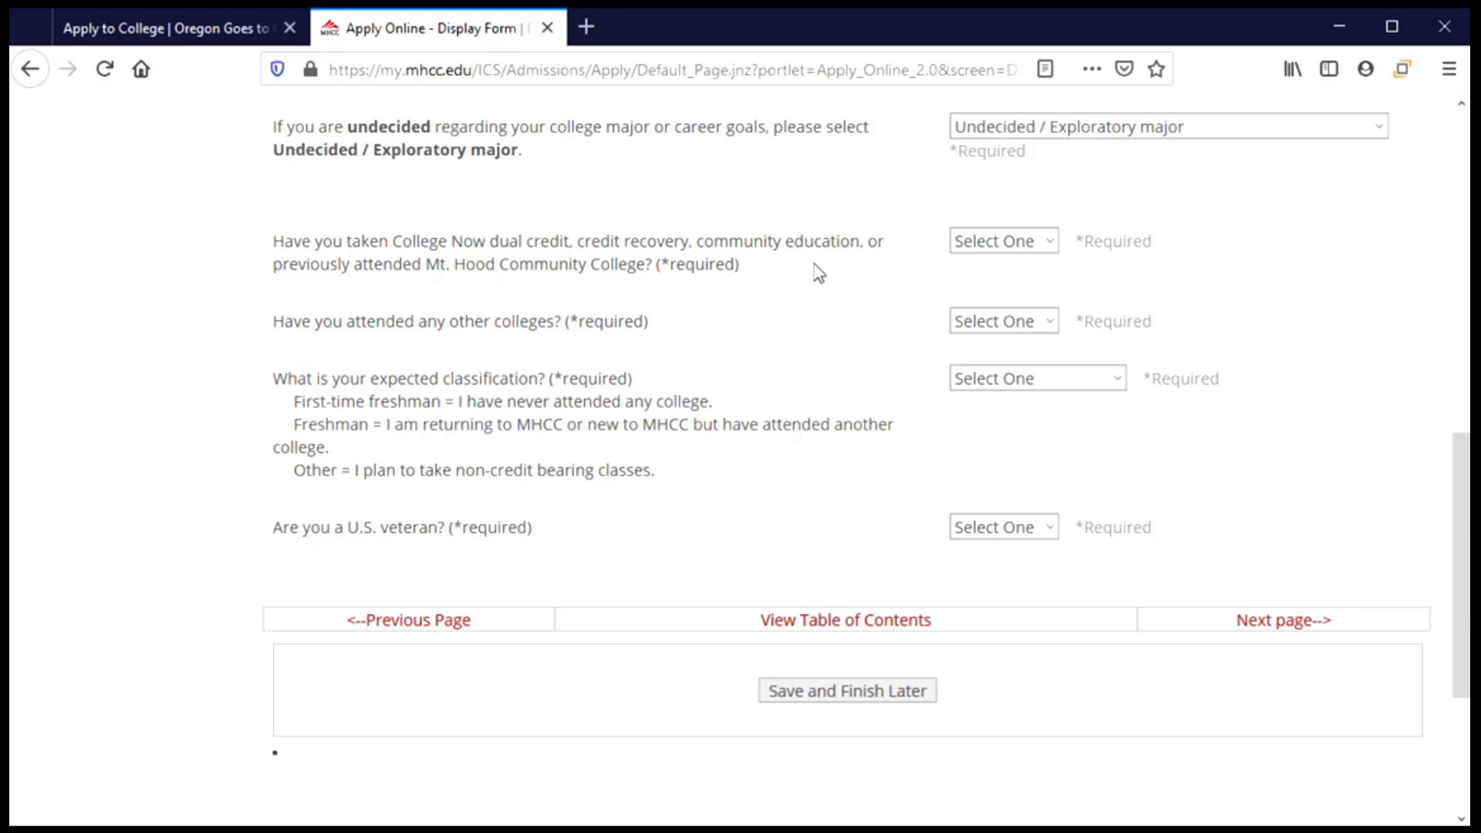
Set prior MHCC coursework to No, other colleges to Yes, and classification to First-time freshman.
click(1051, 248)
click(1015, 322)
click(1054, 323)
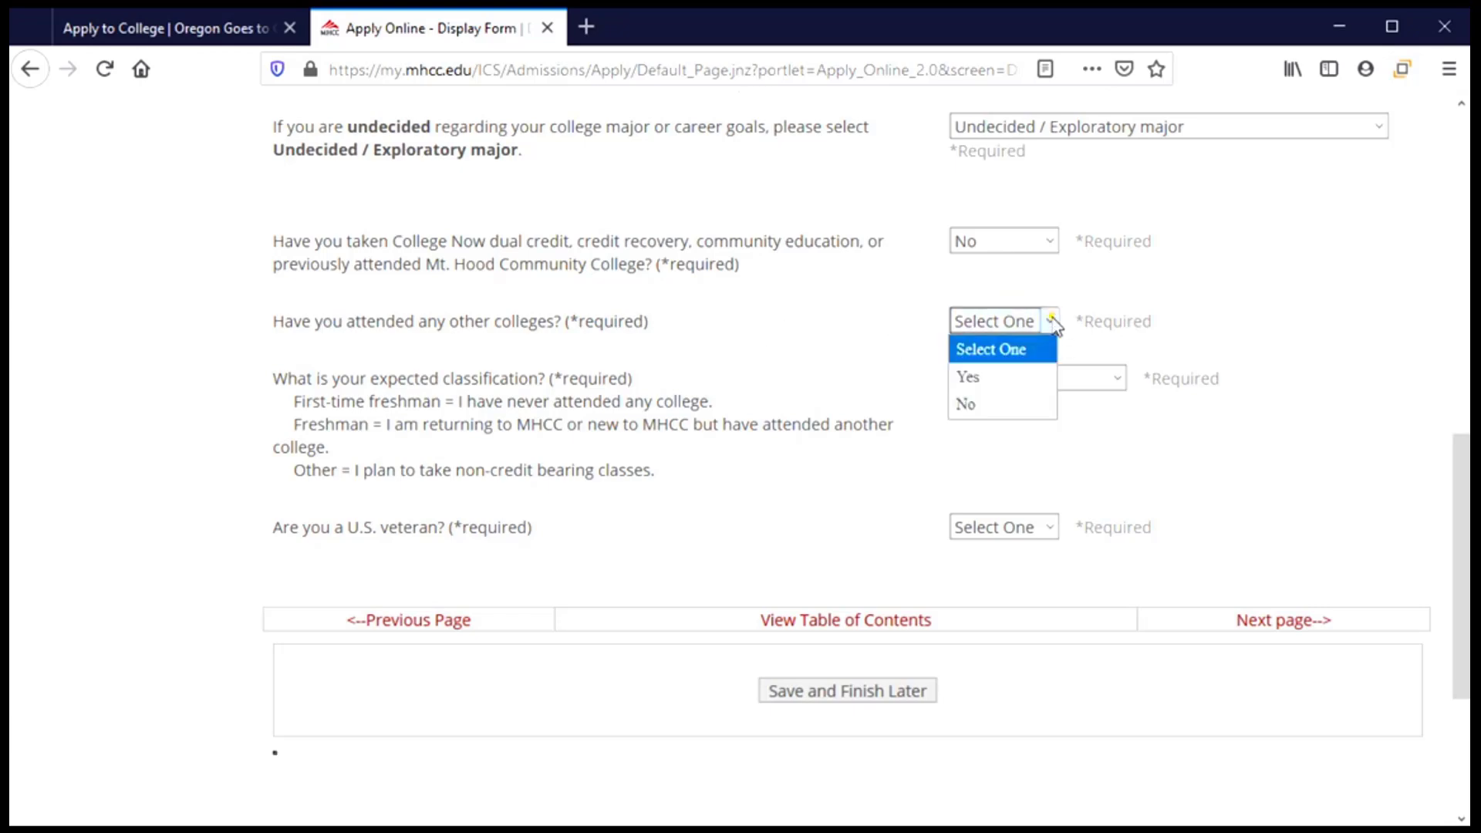
click(1014, 374)
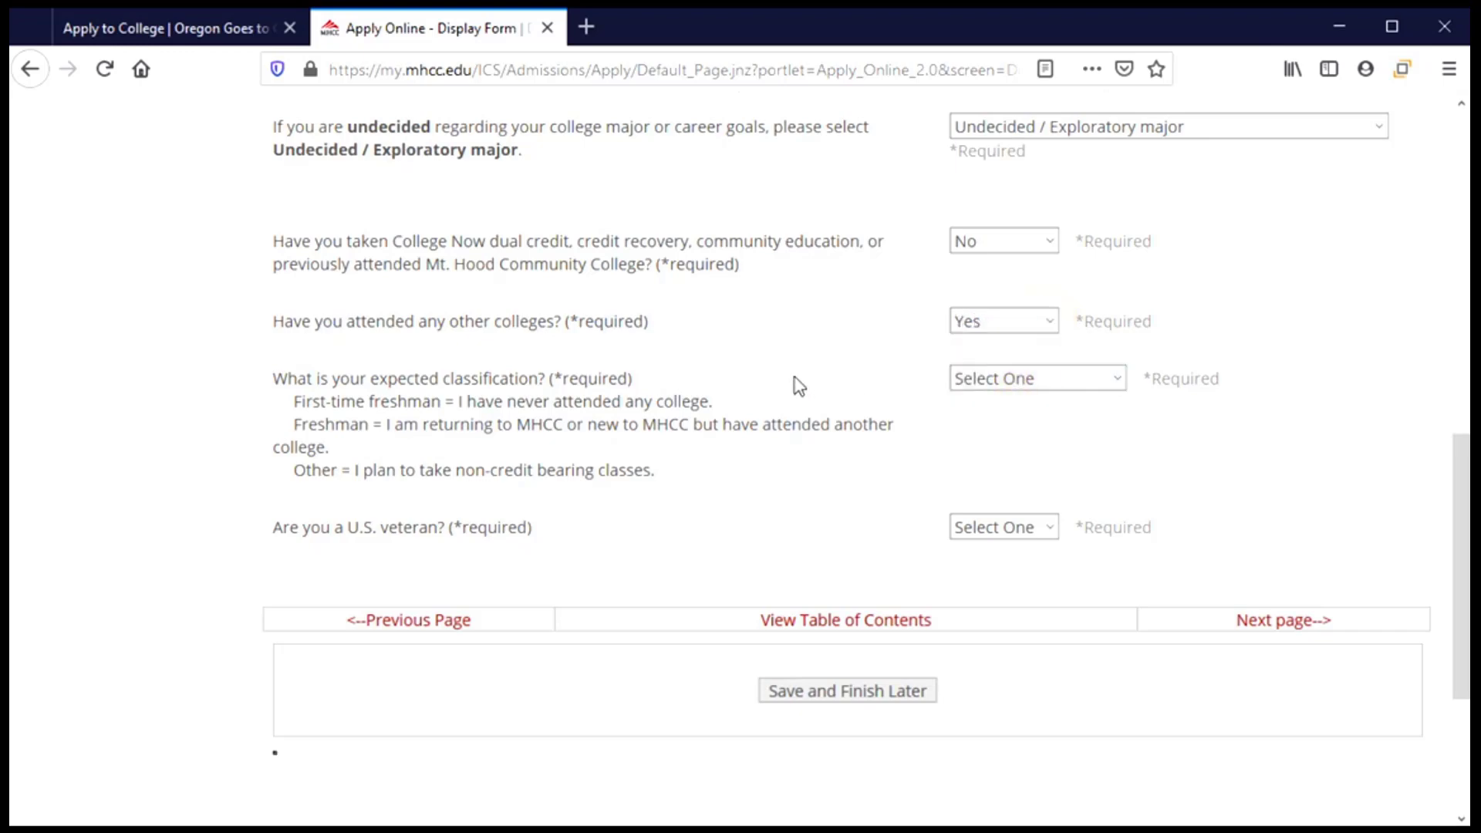
scroll(794, 381, down, 3)
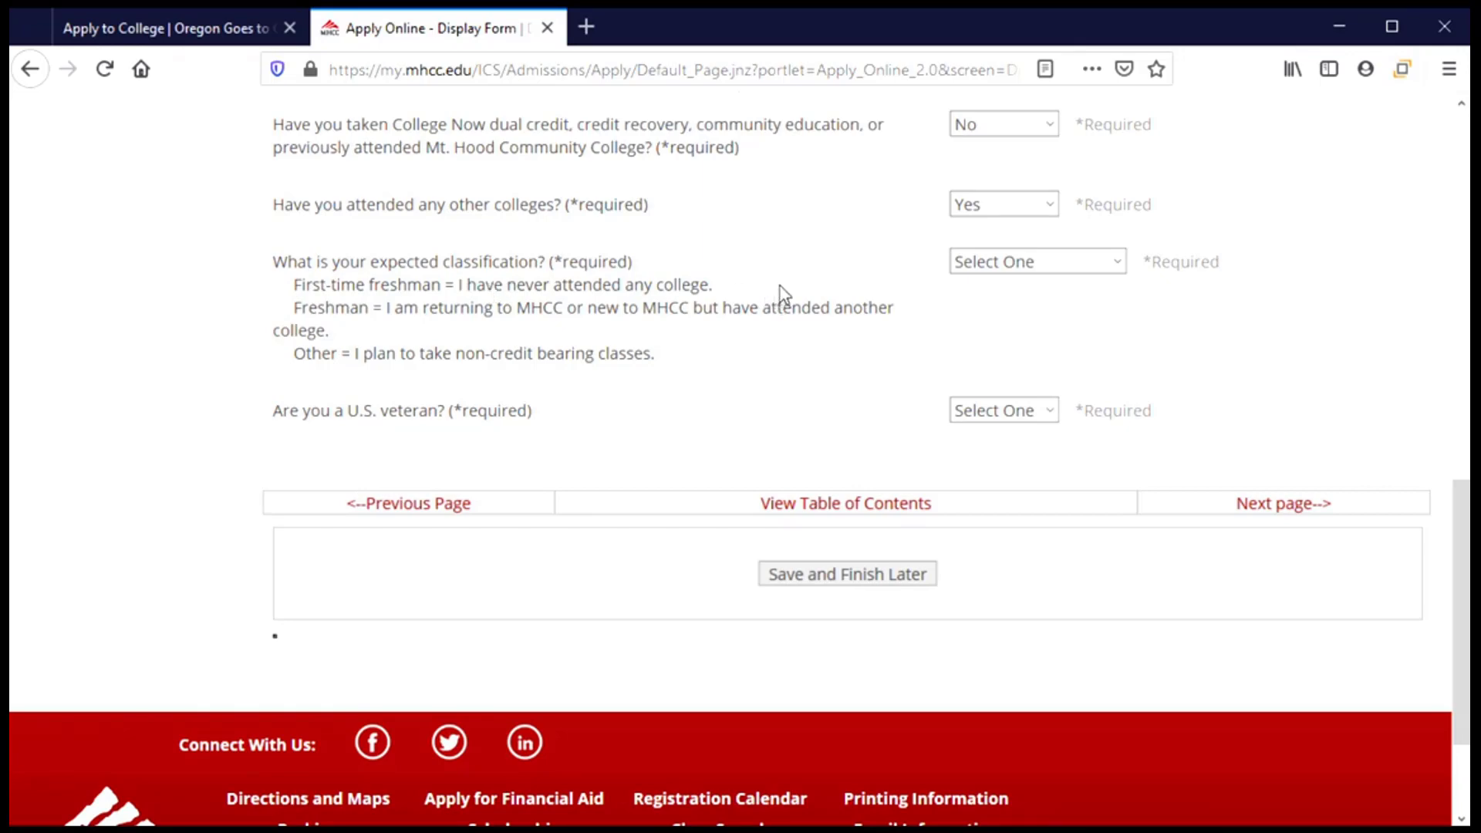
click(1126, 266)
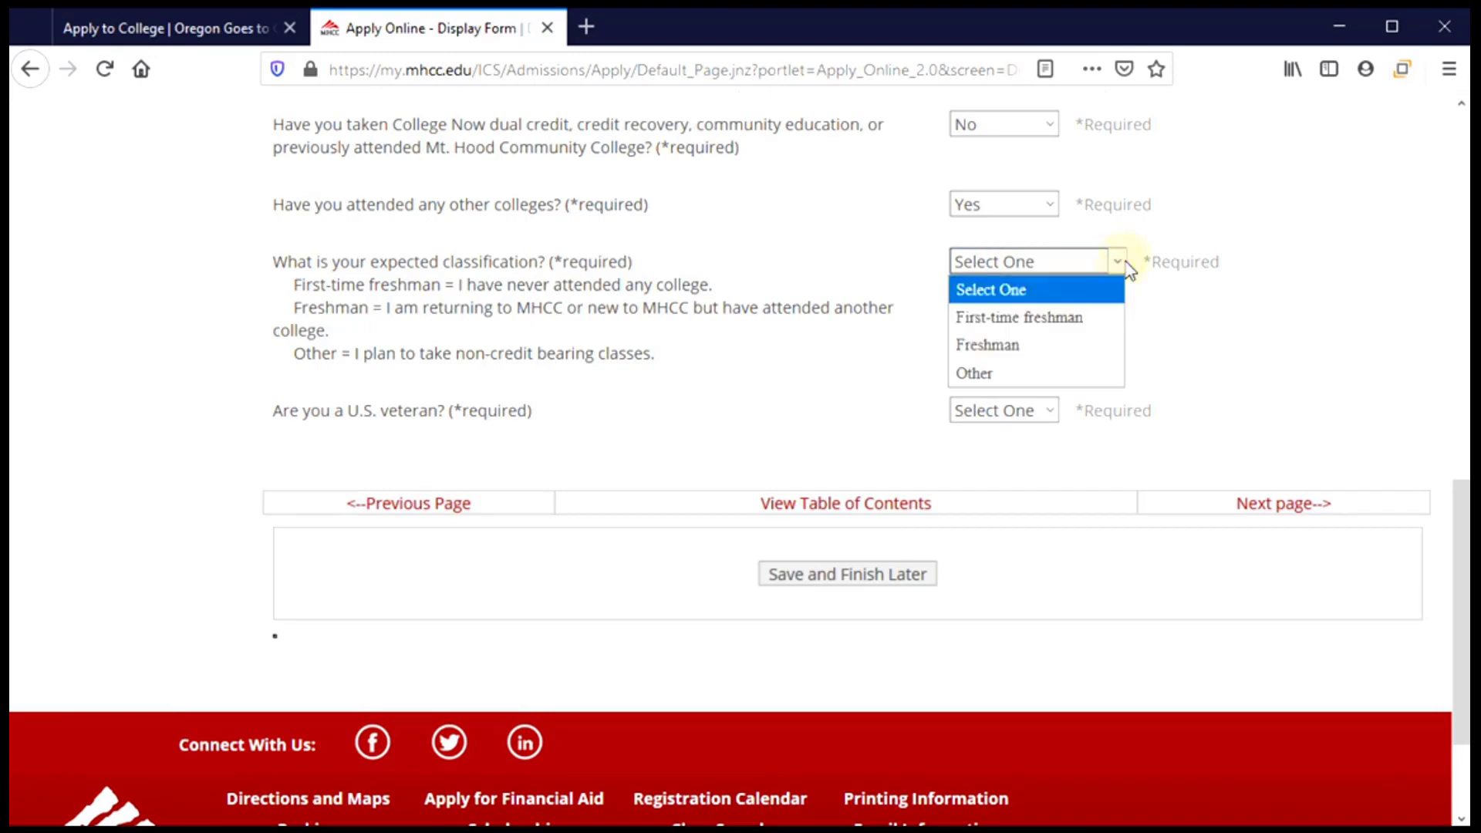
click(1078, 324)
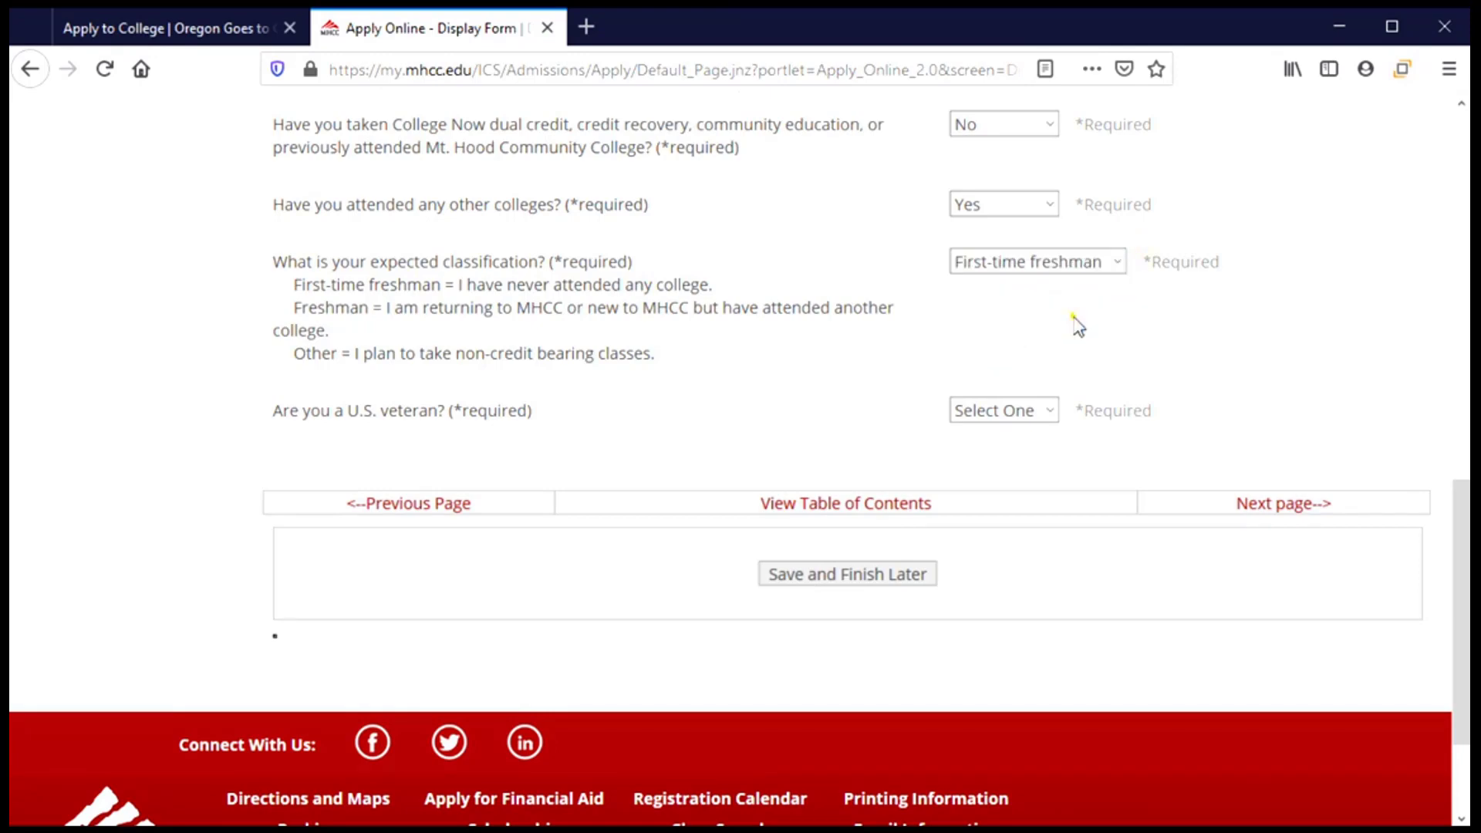
scroll(733, 367, down, 1)
scroll(733, 367, down, 2)
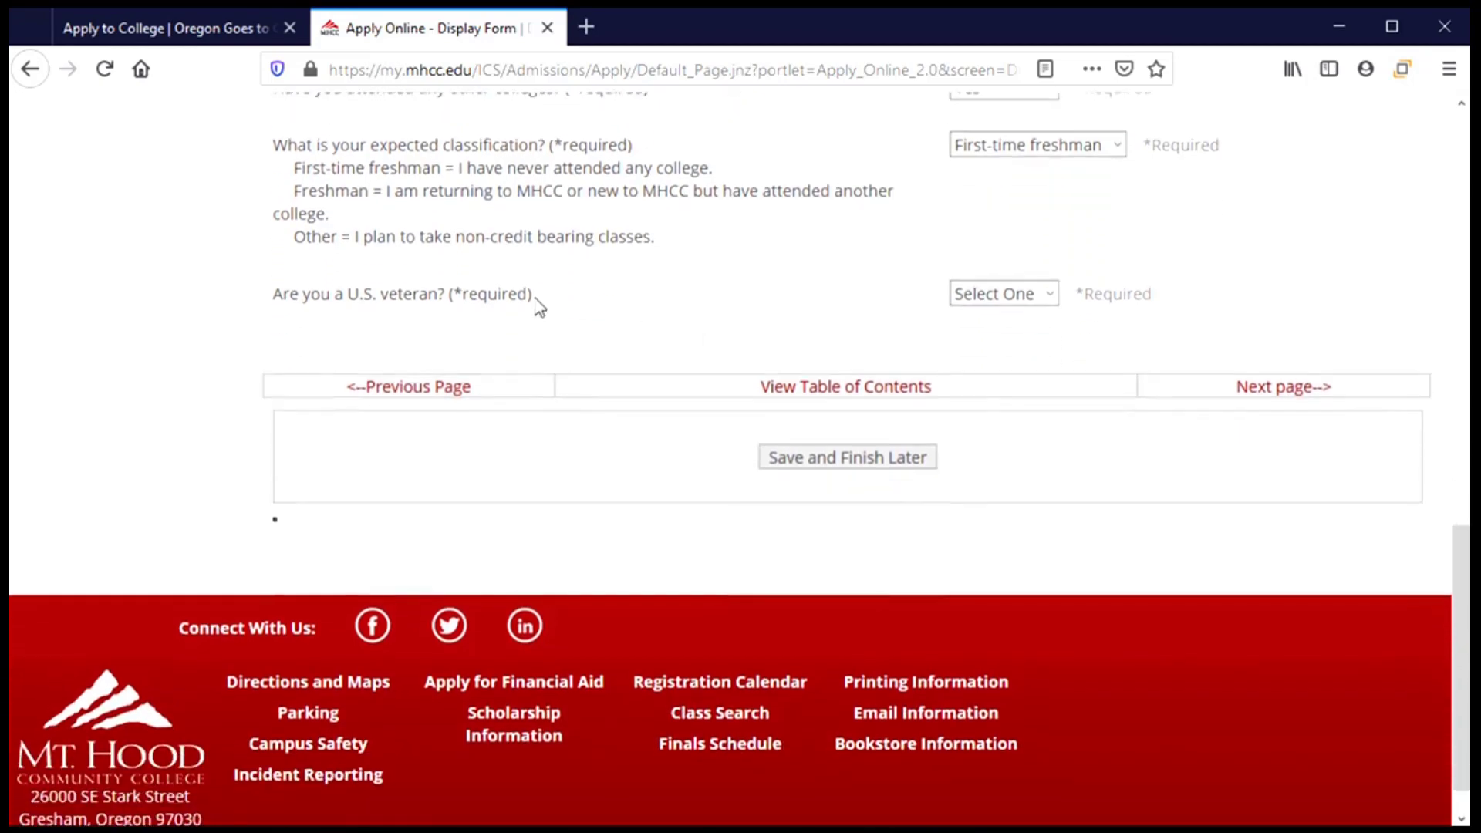
Mark the applicant as not a U.S. veteran and continue to Section 4.
click(1051, 295)
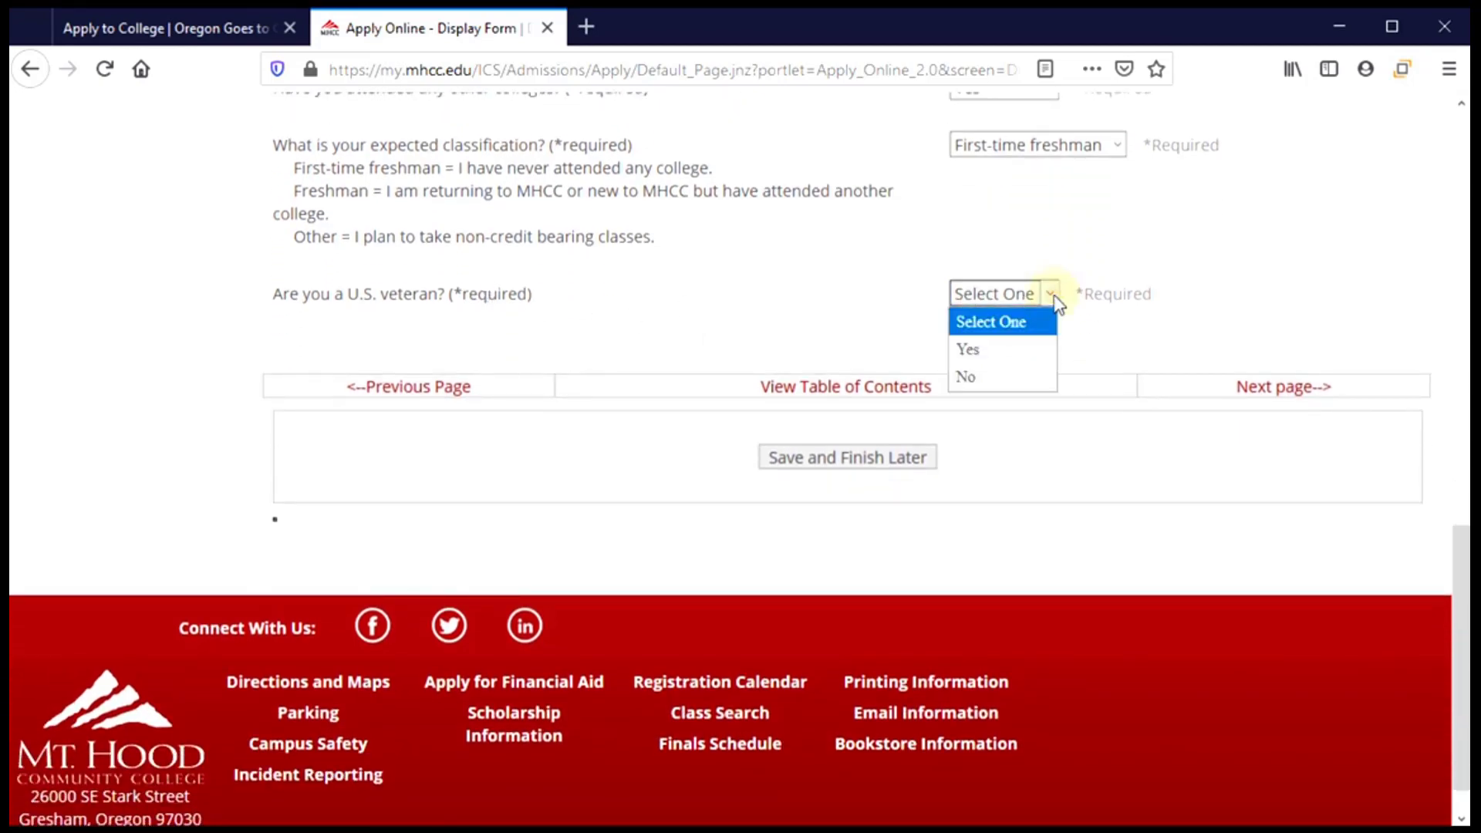
click(1015, 377)
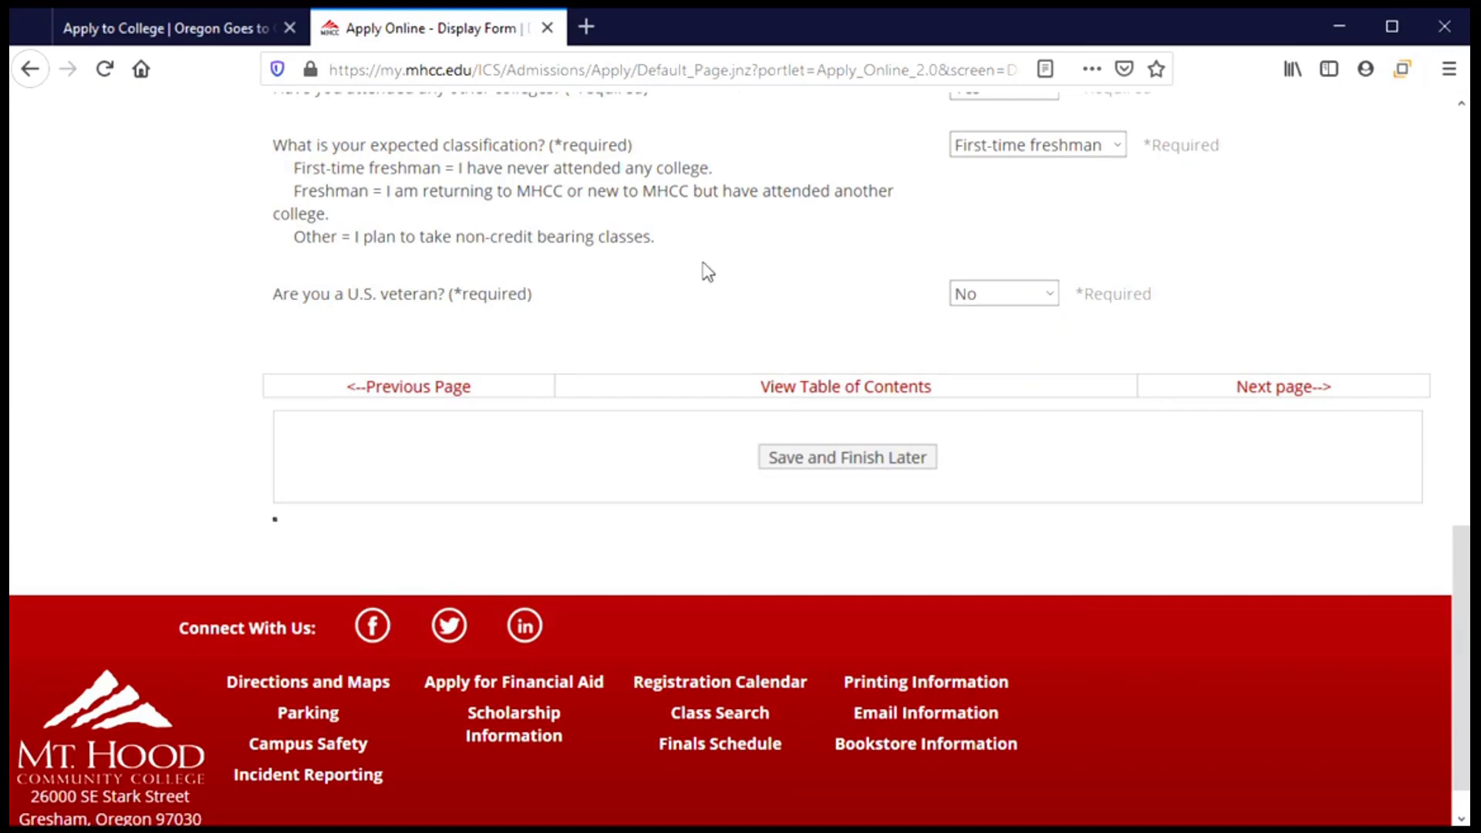
click(1281, 397)
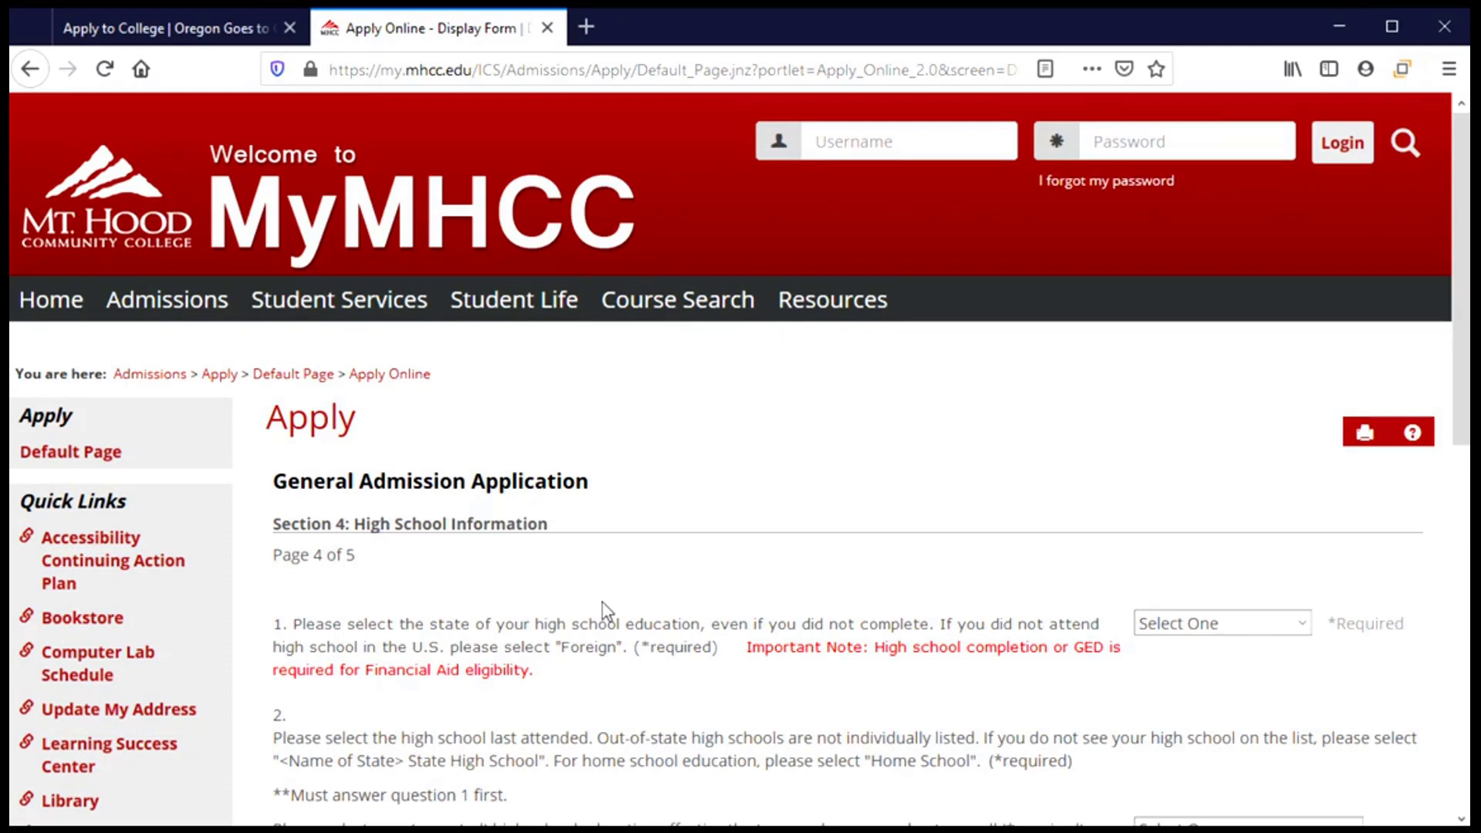
Select Oregon from the state of high school education list.
scroll(604, 612, down, 4)
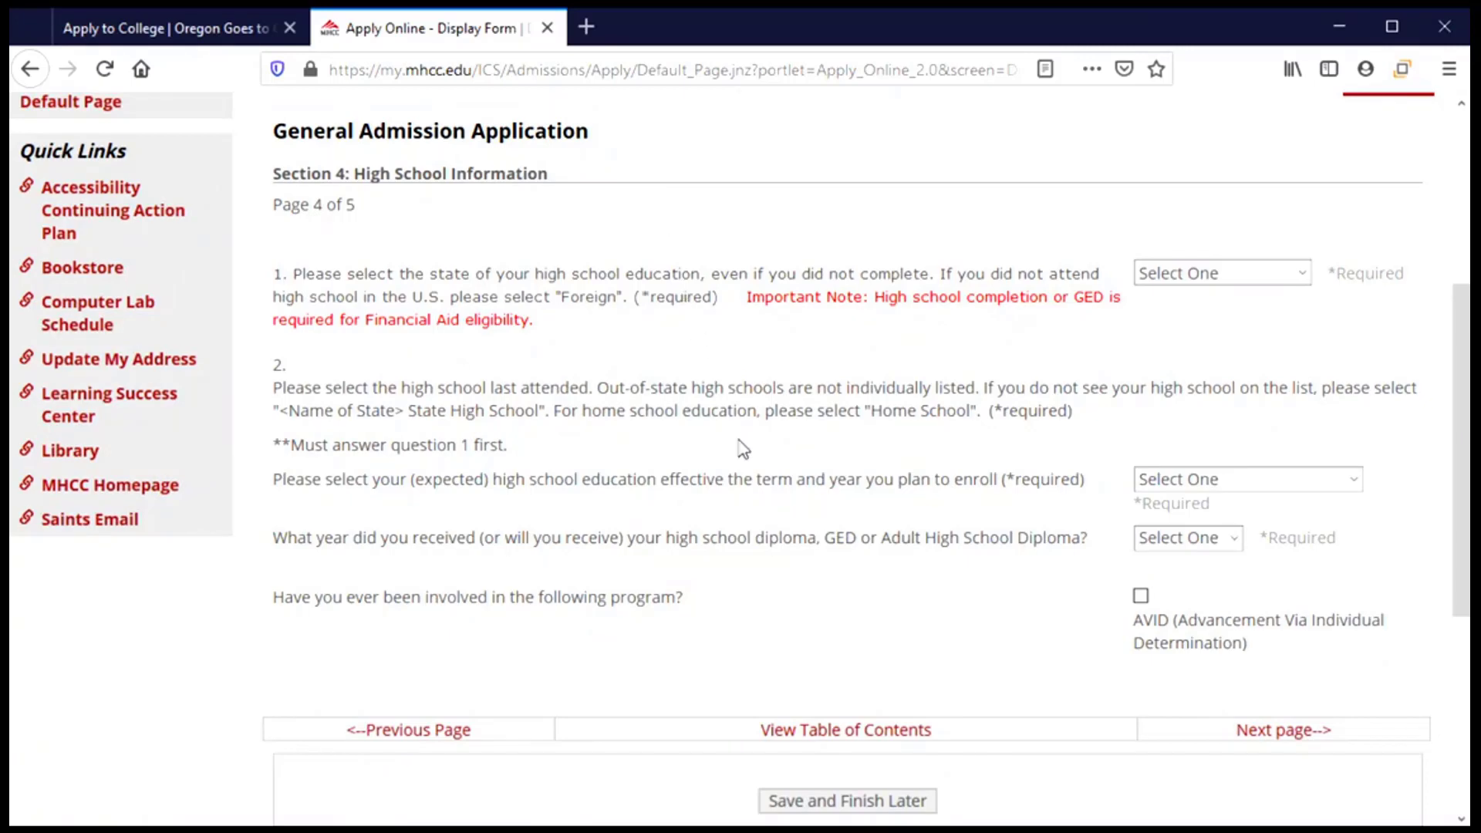
click(1302, 274)
scroll(1243, 562, down, 9)
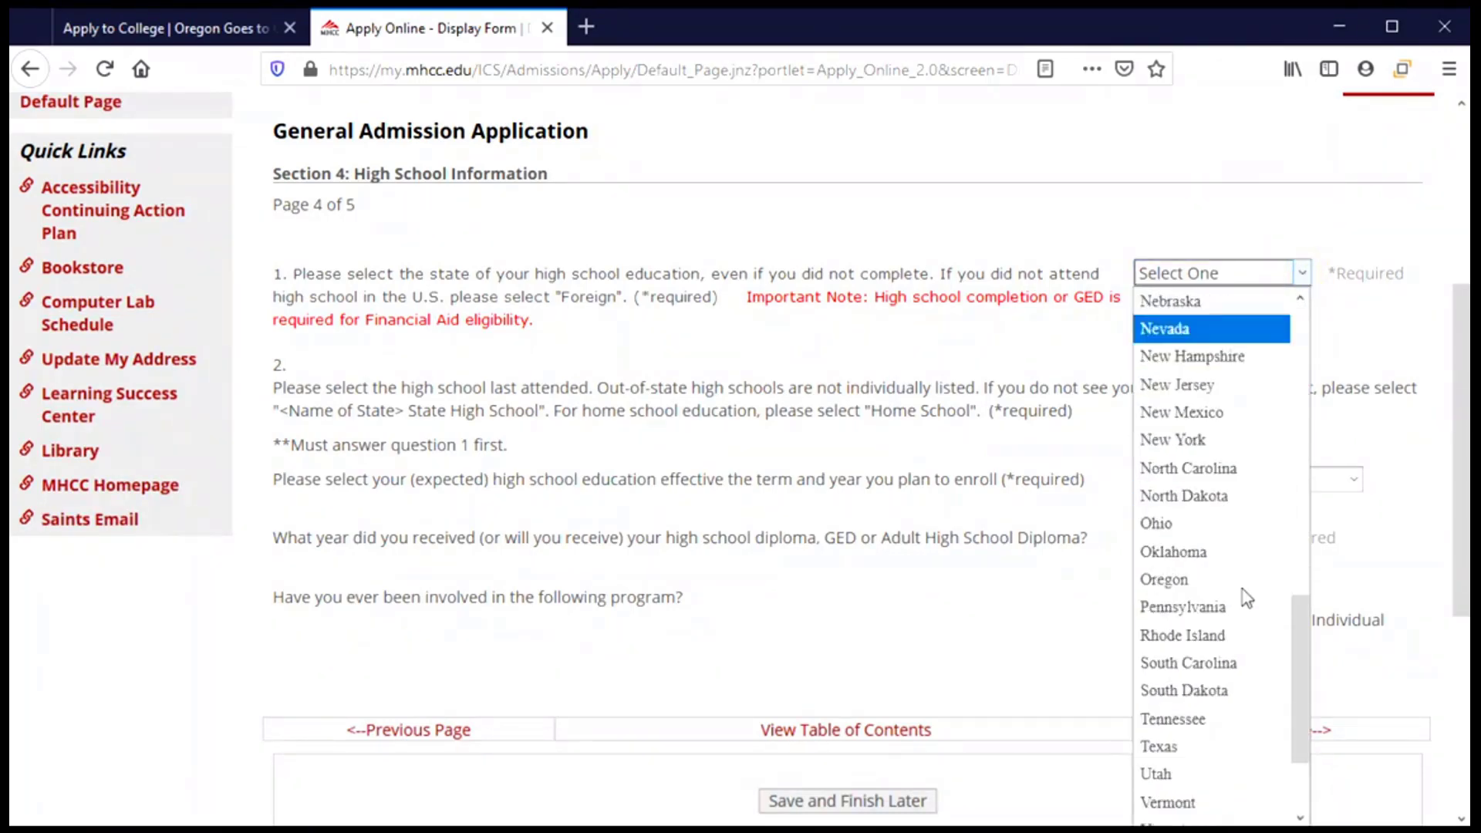
scroll(1246, 597, down, 2)
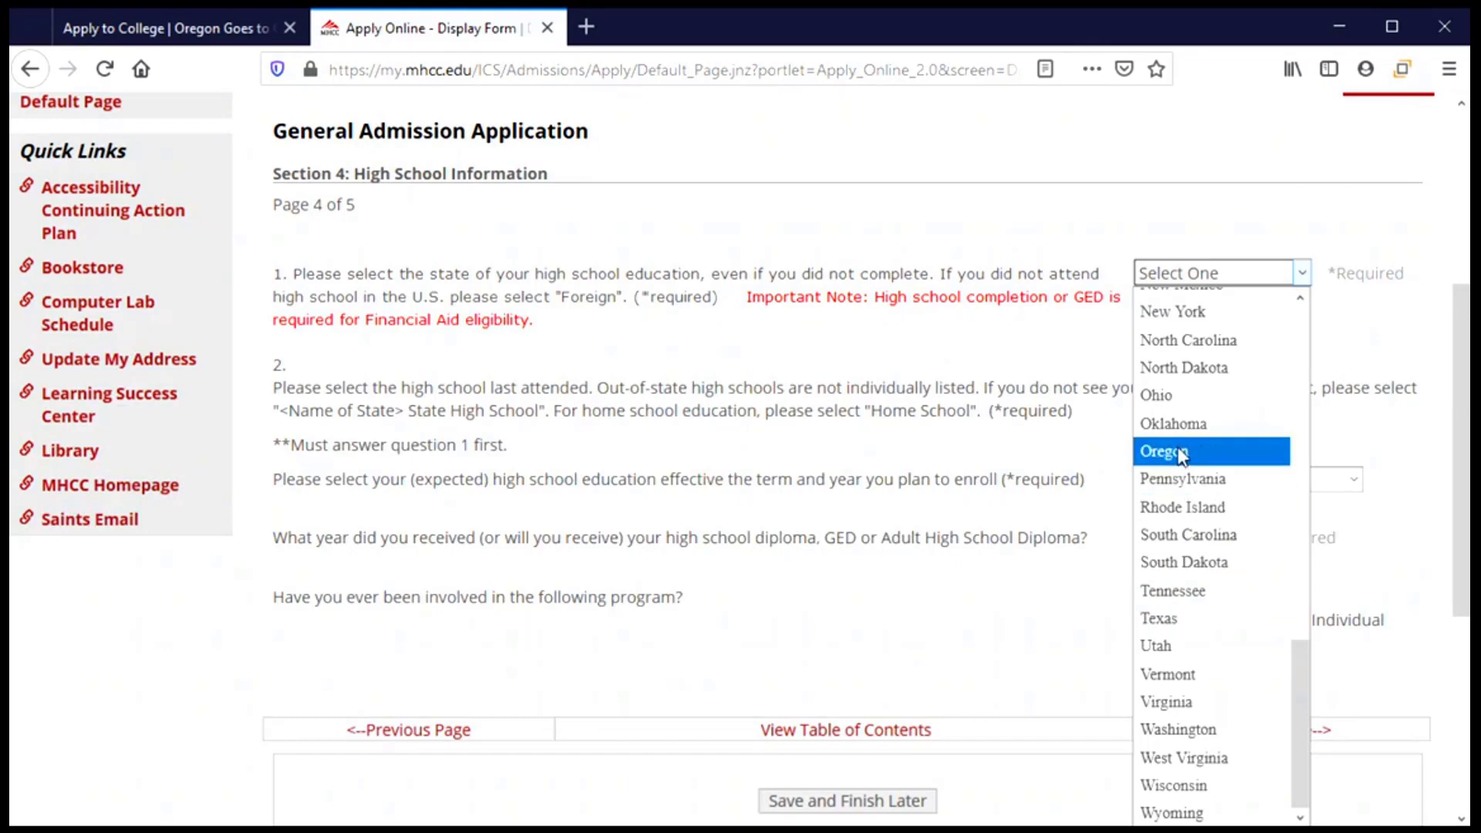
click(1181, 455)
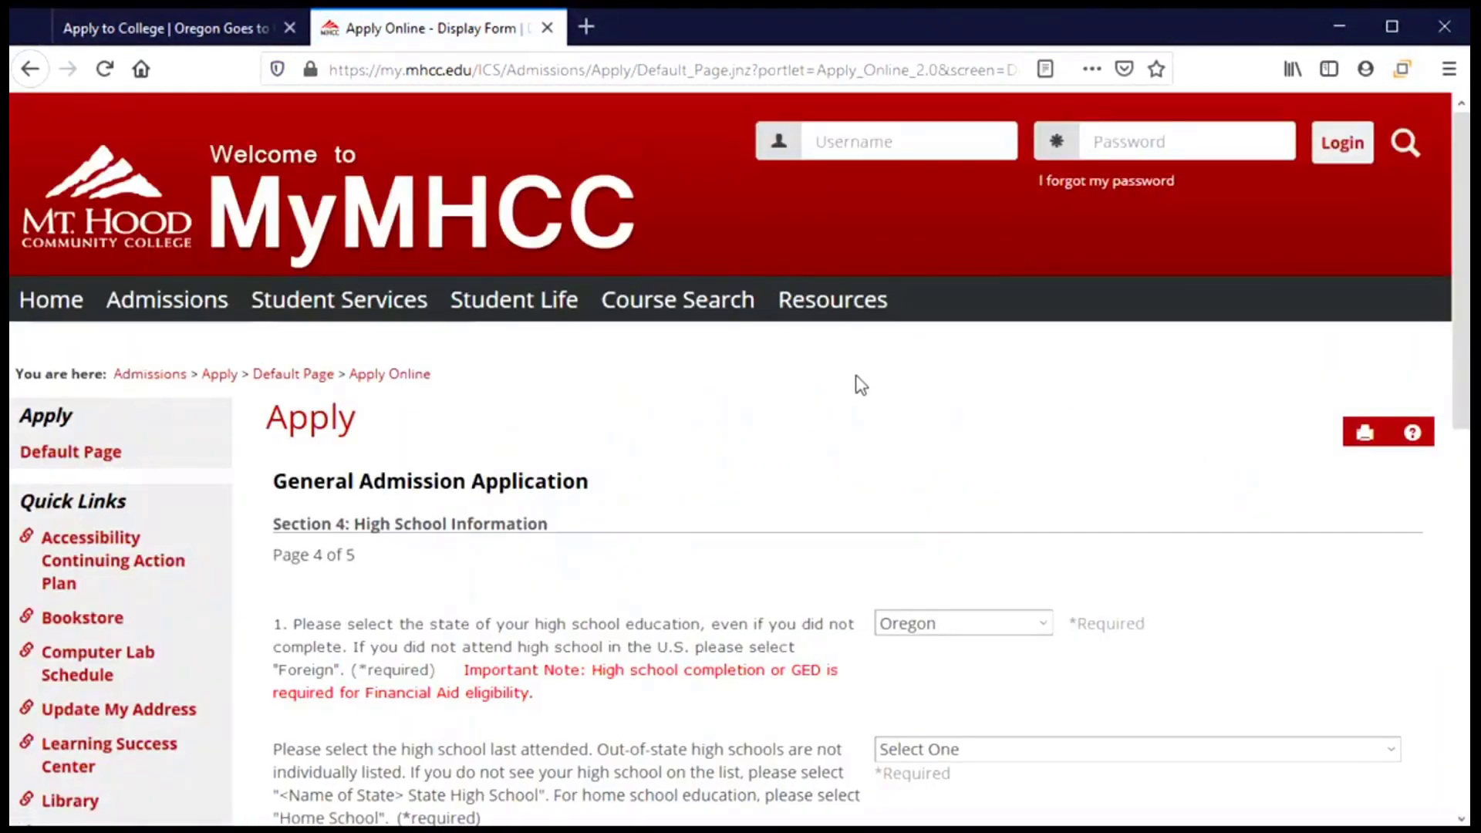
scroll(860, 385, down, 4)
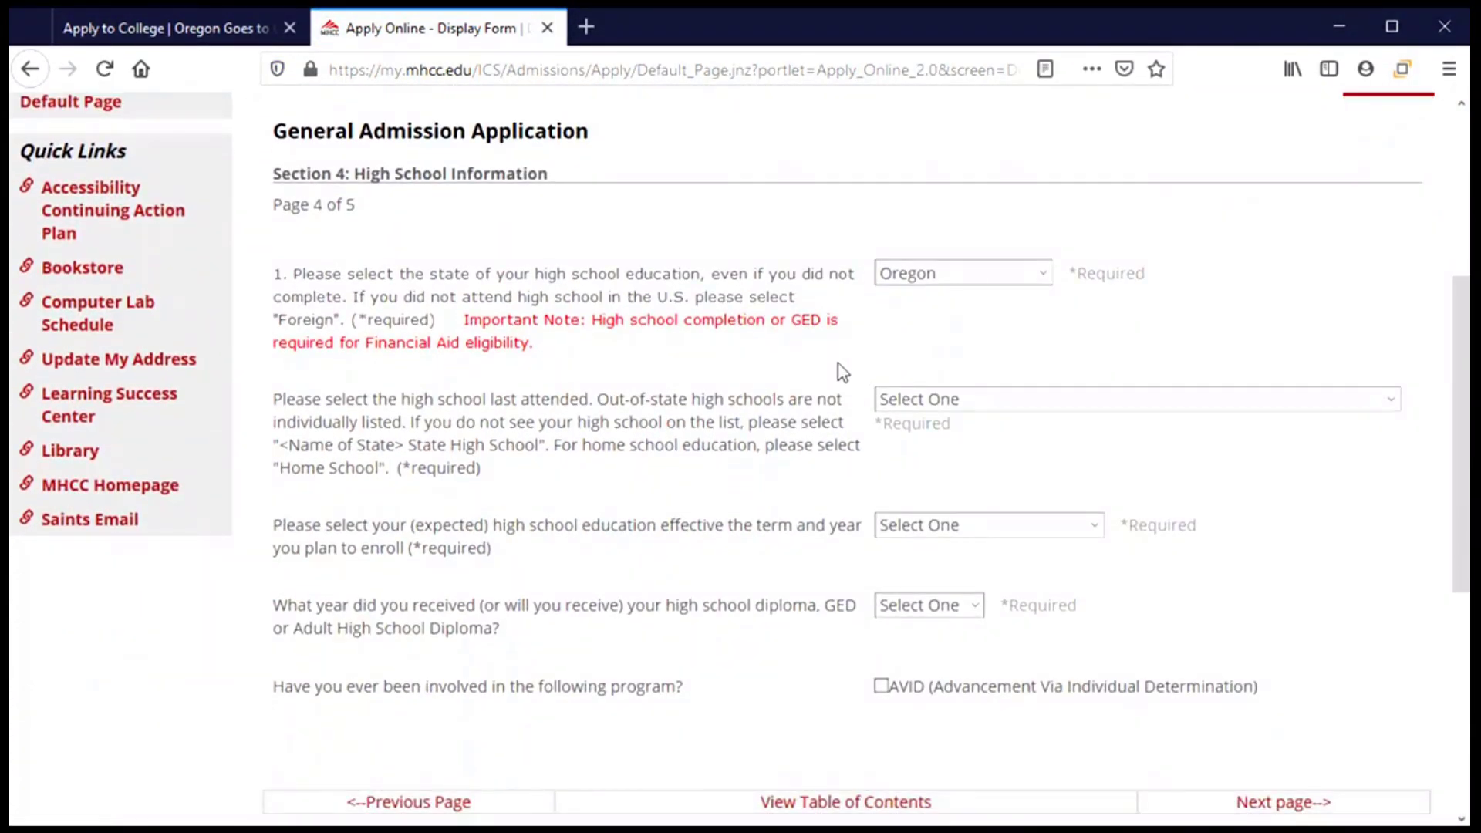
scroll(841, 367, down, 2)
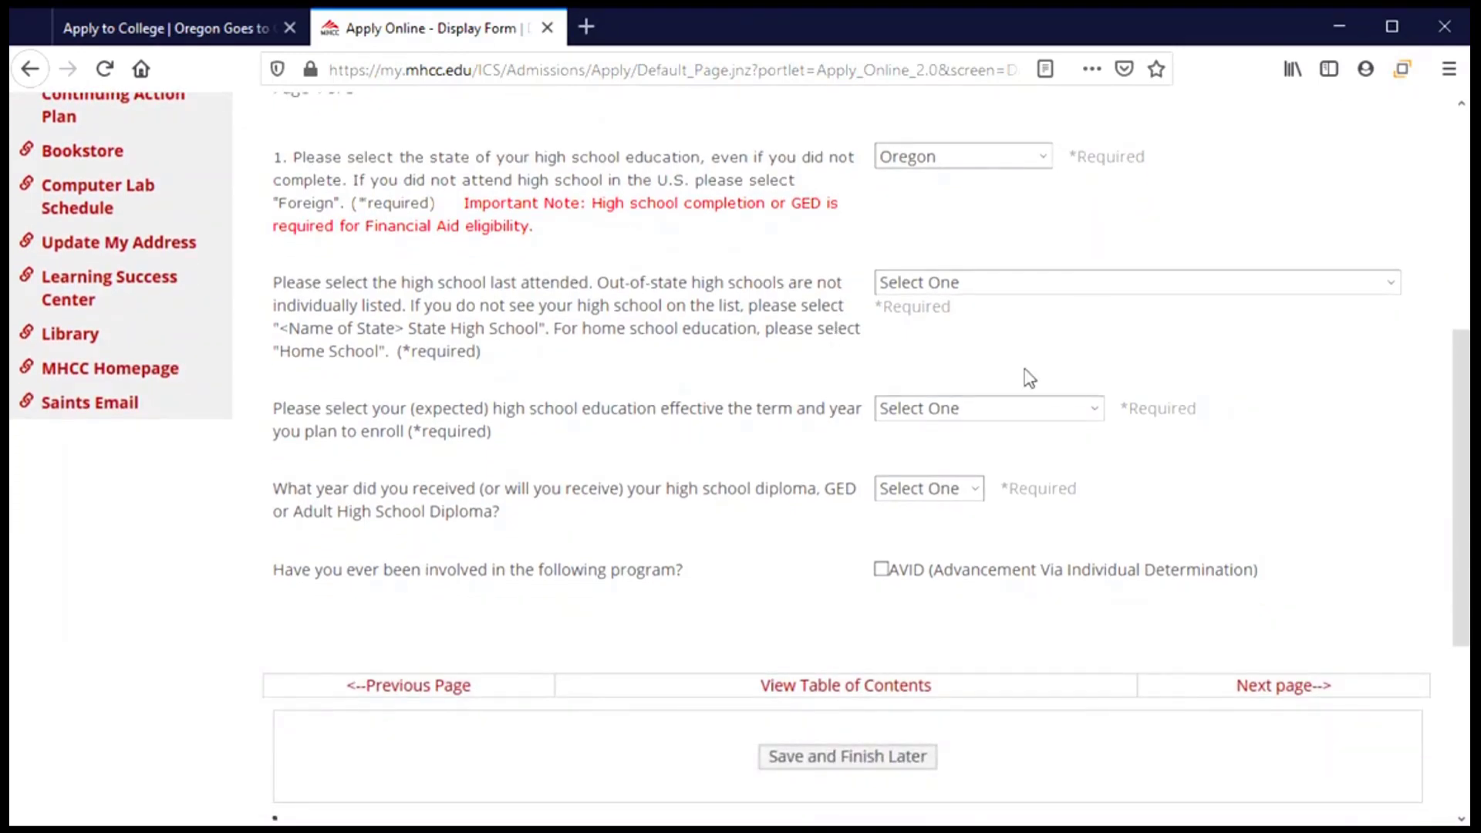
Select OR: Corvallis High School as the last high school attended.
click(1392, 283)
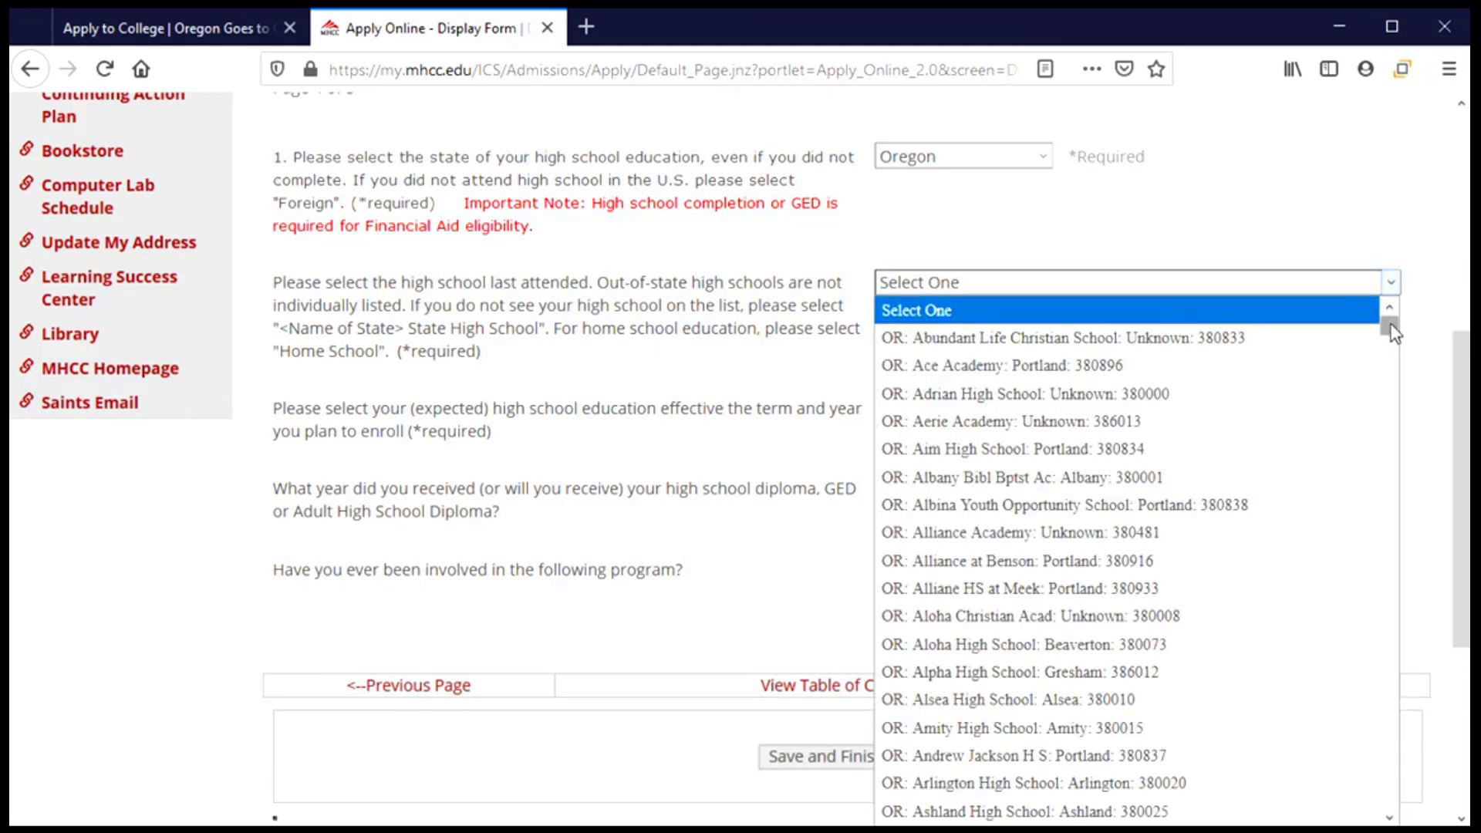
drag(1388, 327, 1392, 420)
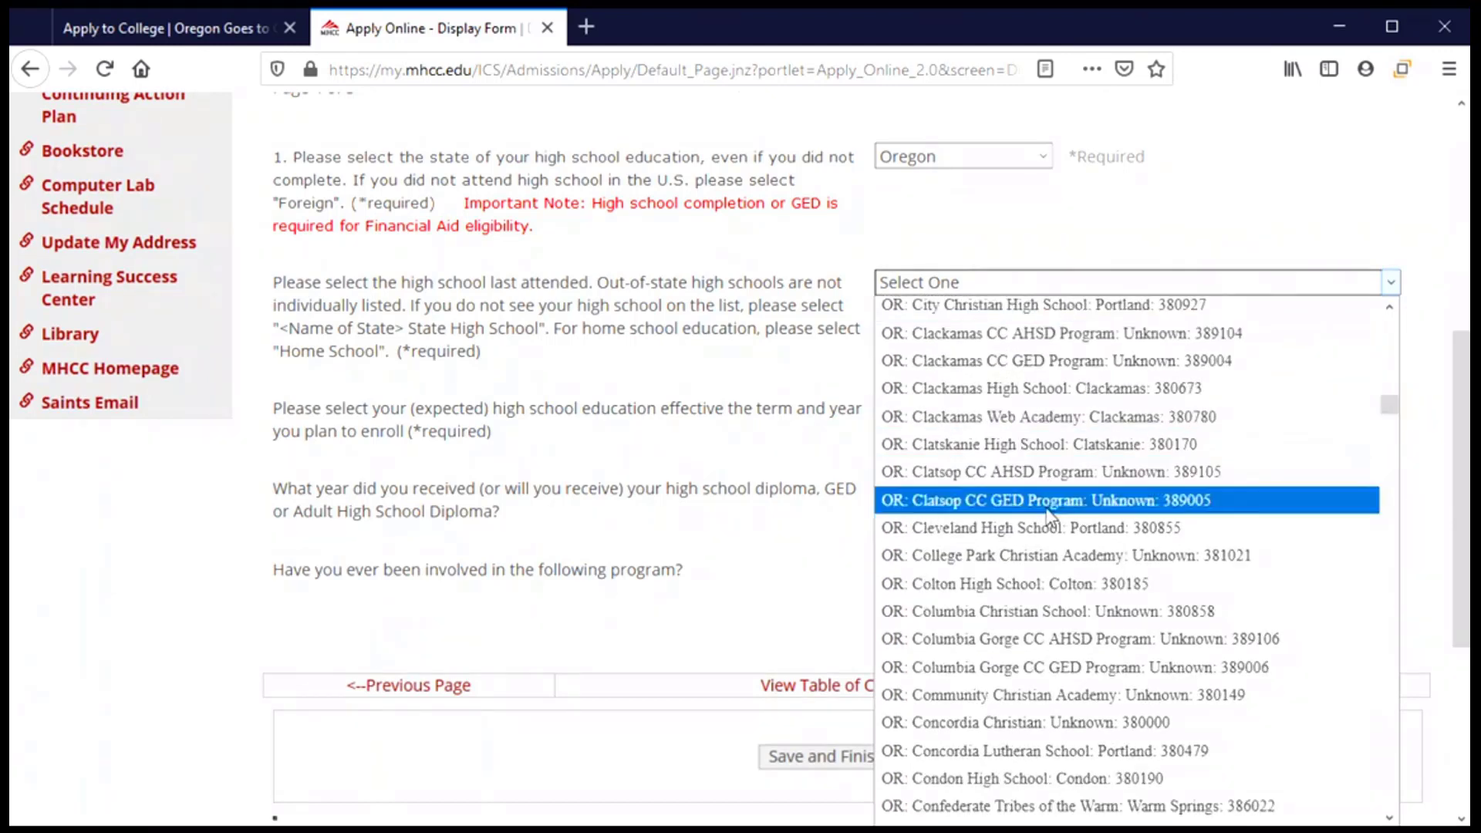
scroll(944, 555, down, 2)
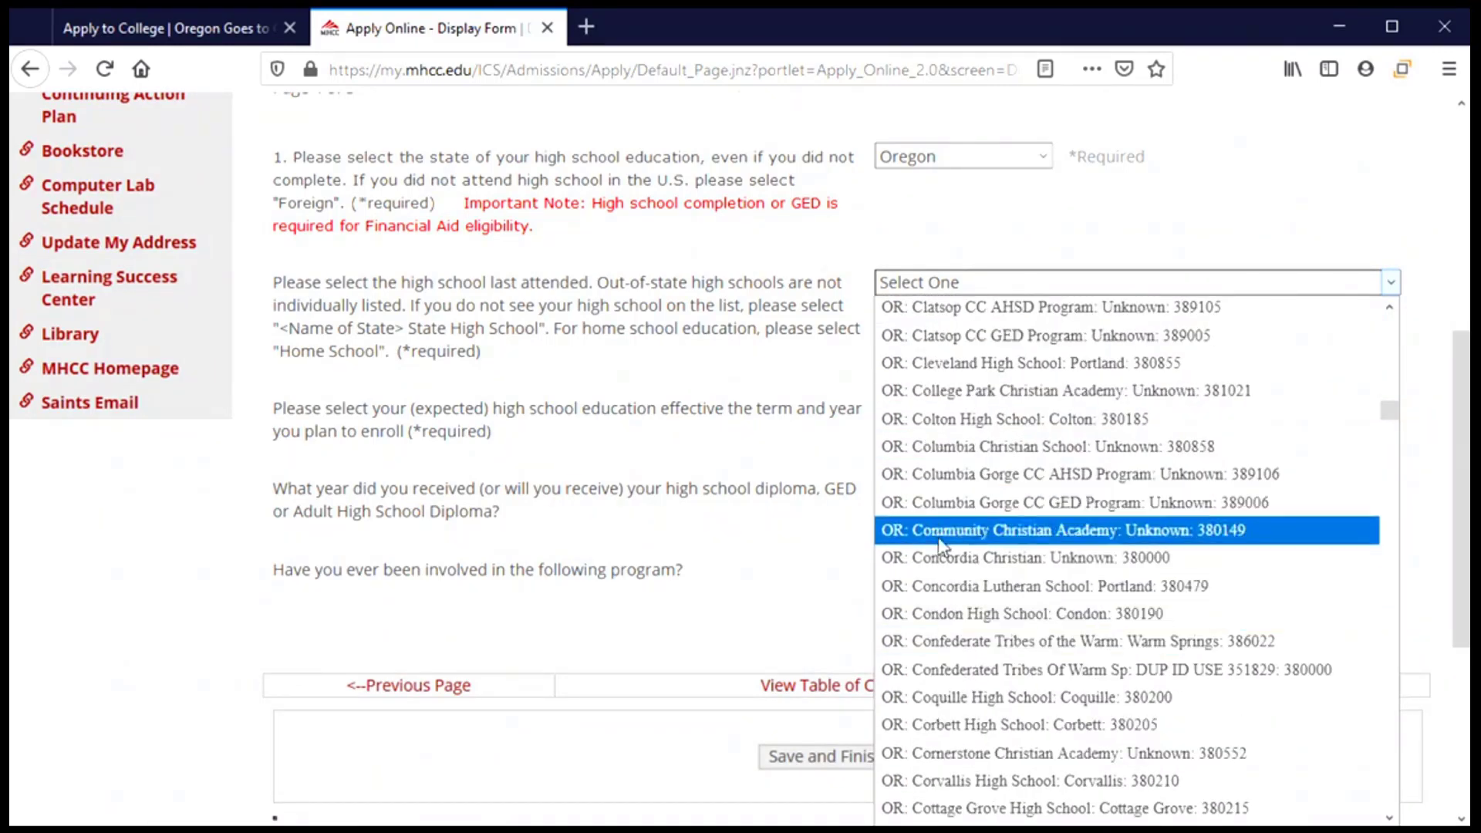
scroll(947, 559, down, 2)
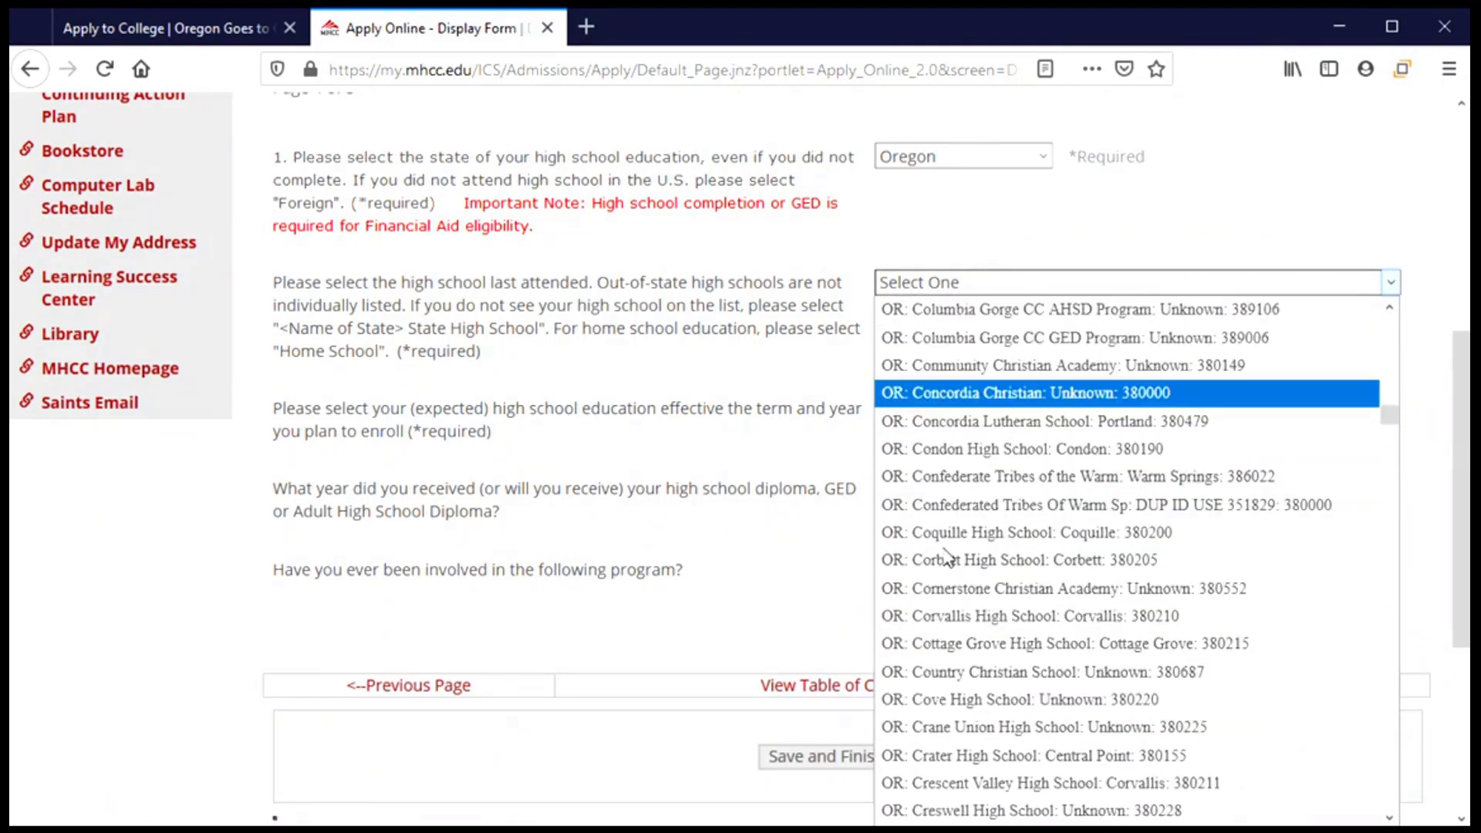
click(952, 621)
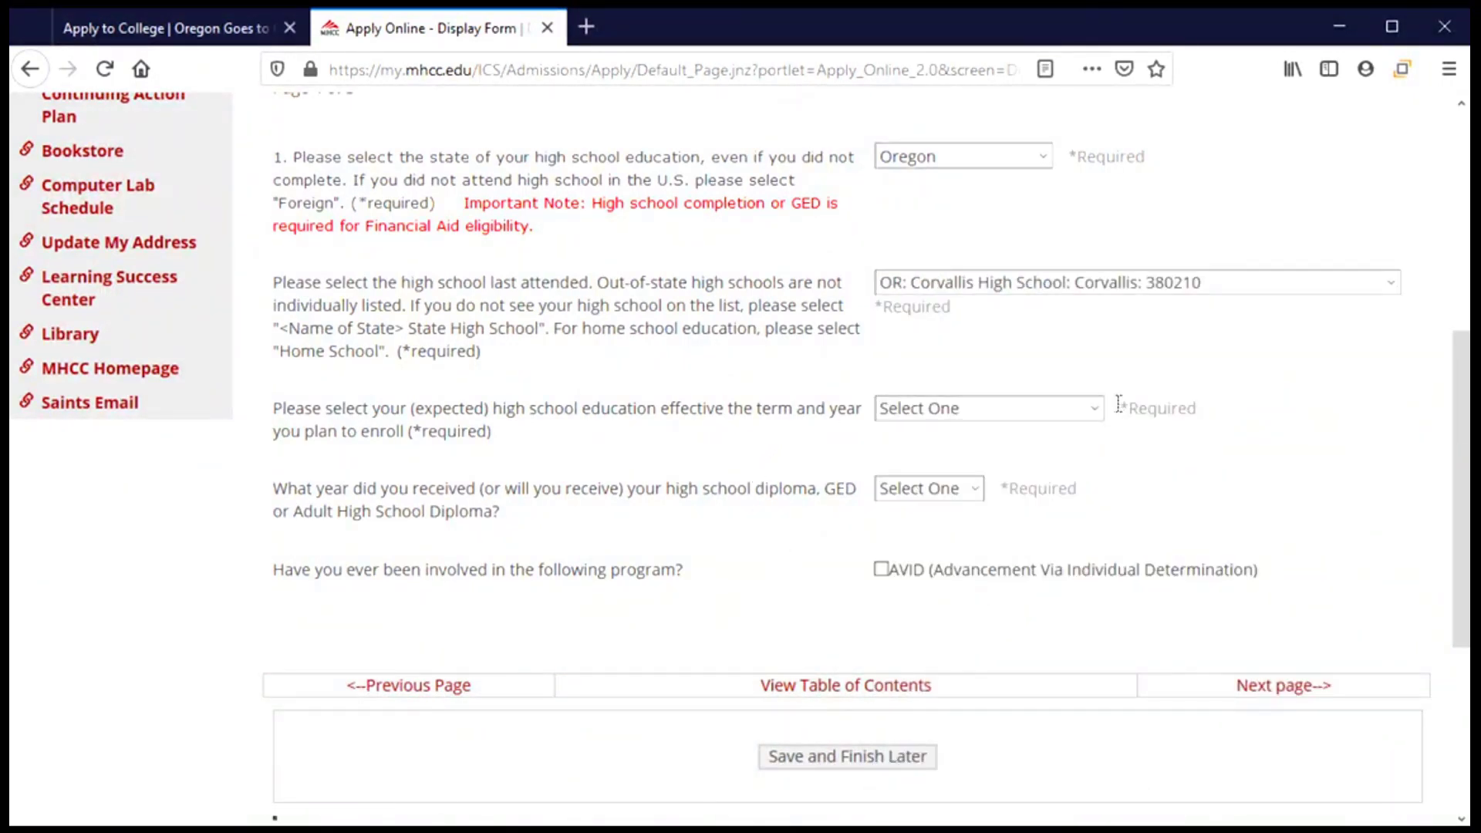
Set the education status to High School Graduate and the diploma year to 2021.
click(1095, 409)
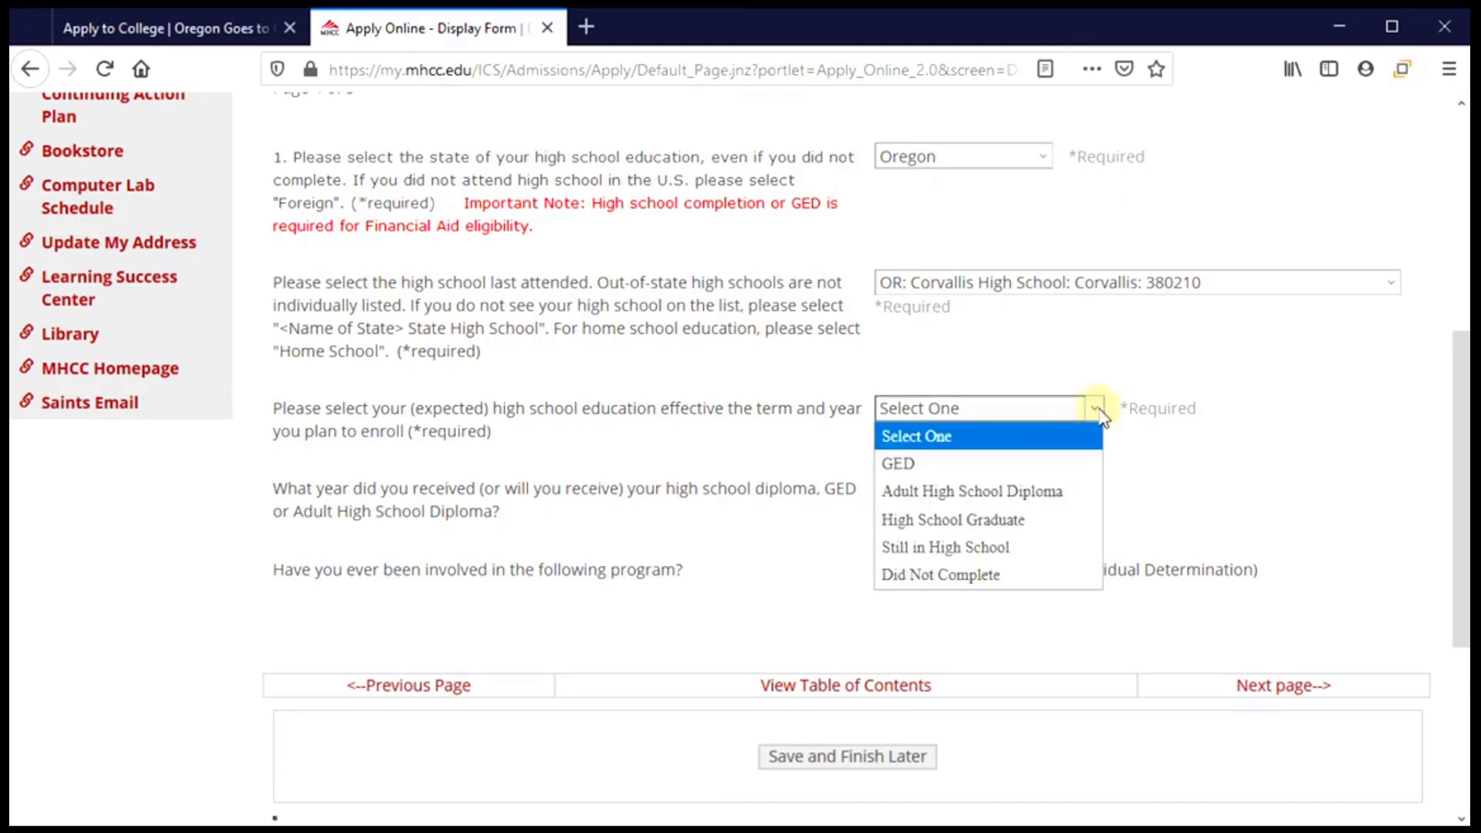
click(1043, 524)
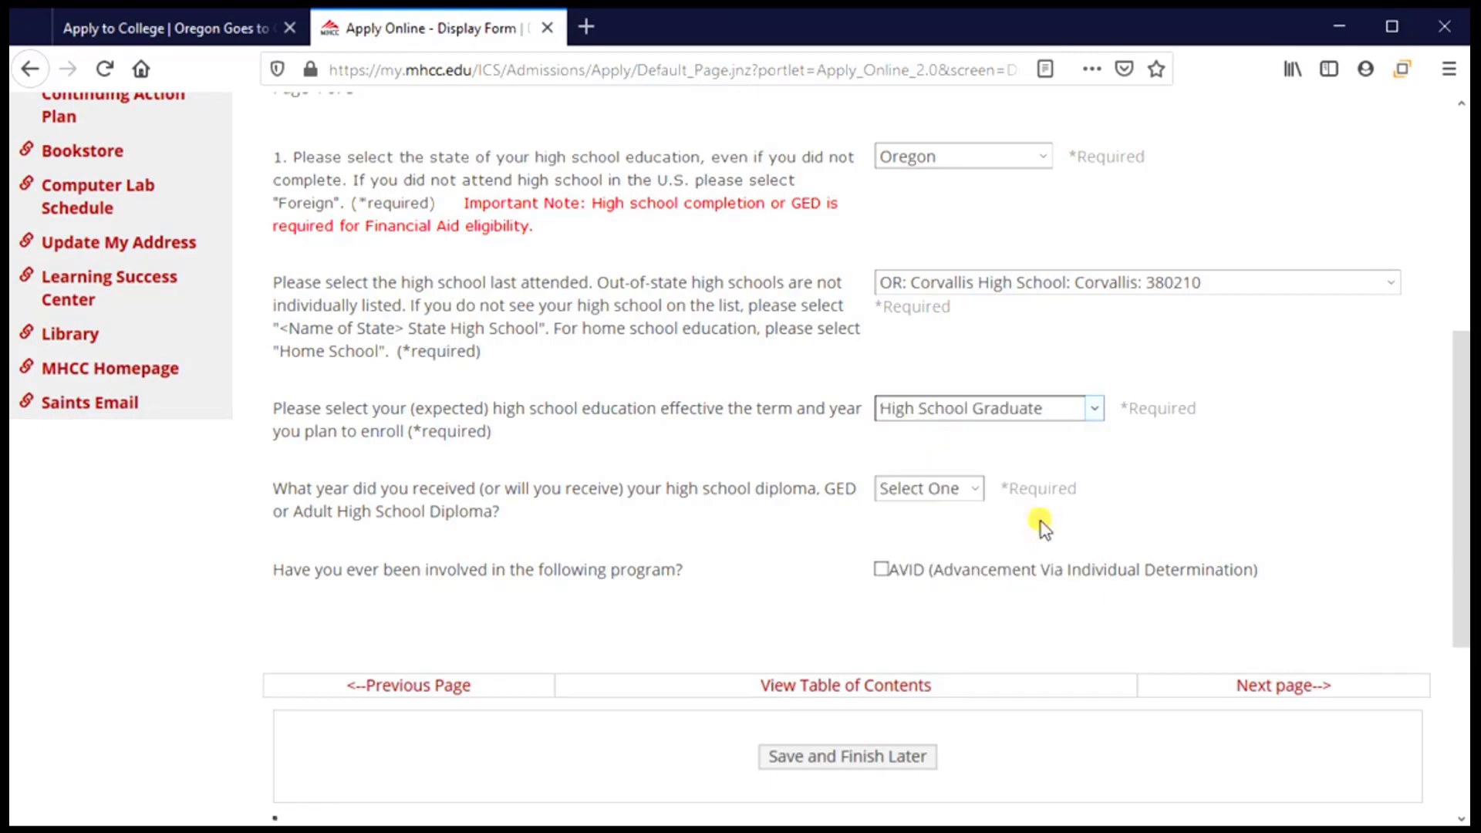
click(975, 492)
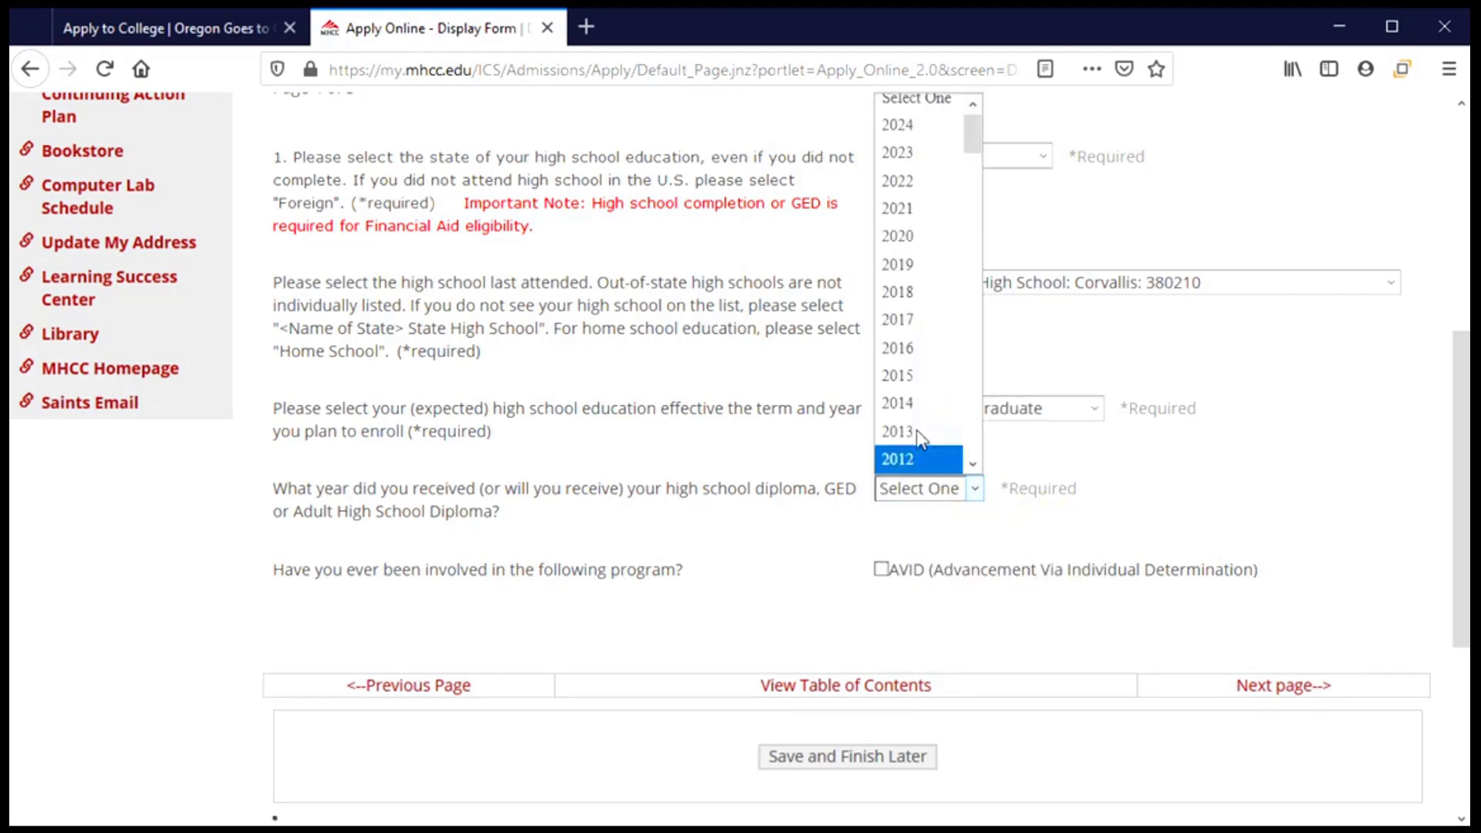
scroll(917, 409, down, 2)
scroll(918, 417, up, 2)
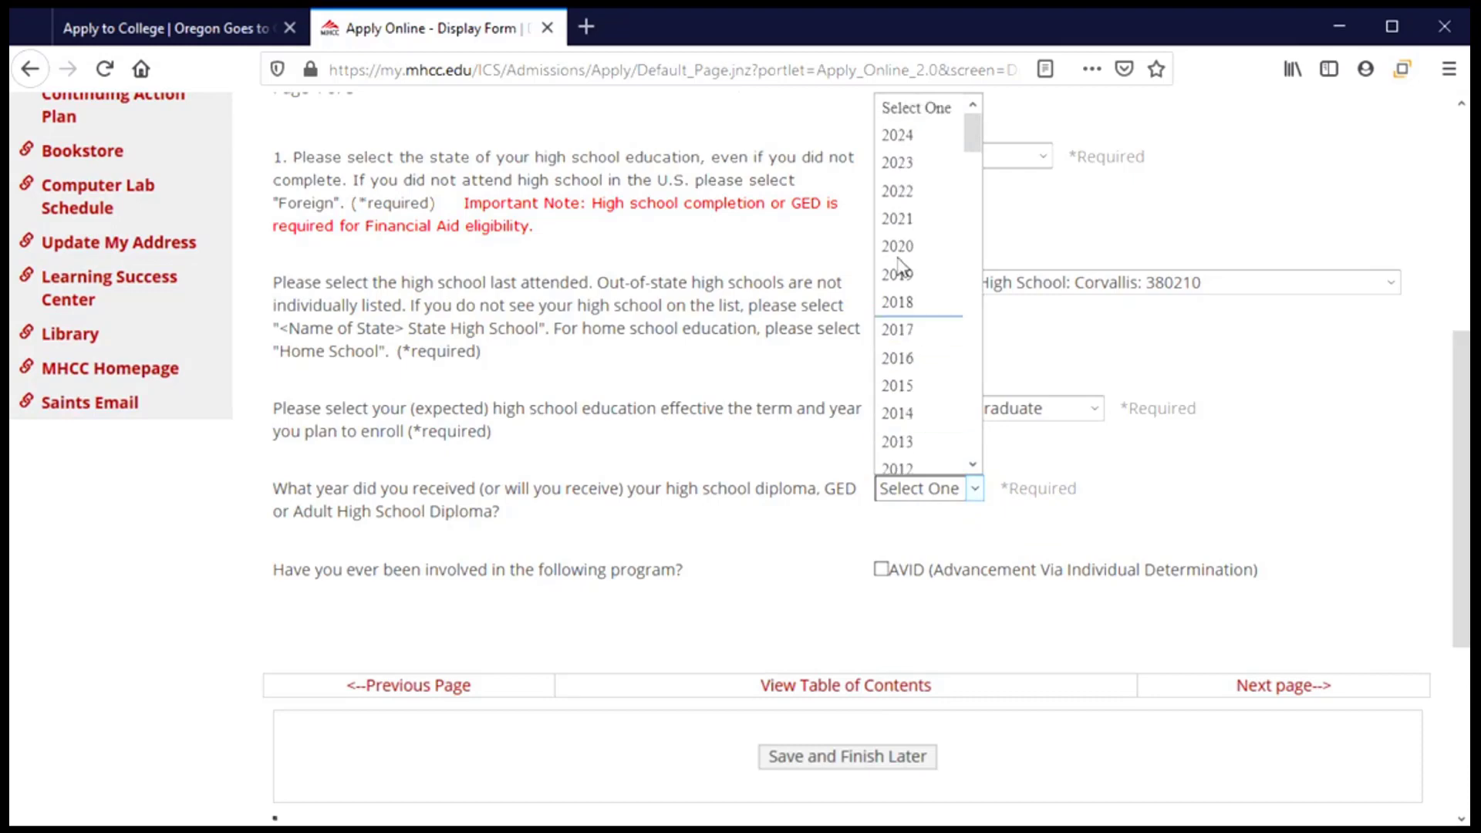
click(903, 222)
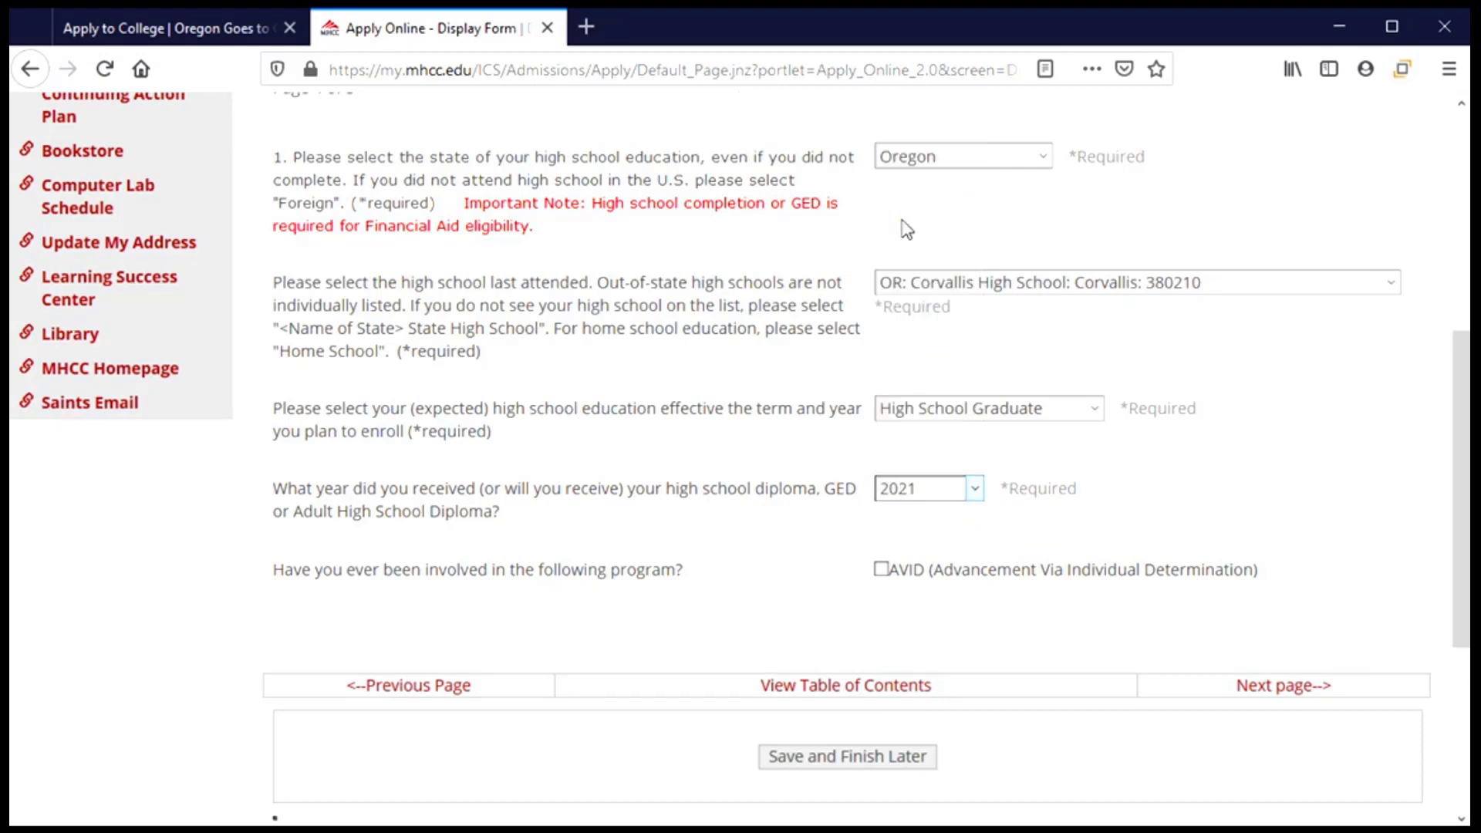
scroll(797, 529, down, 1)
scroll(802, 525, down, 3)
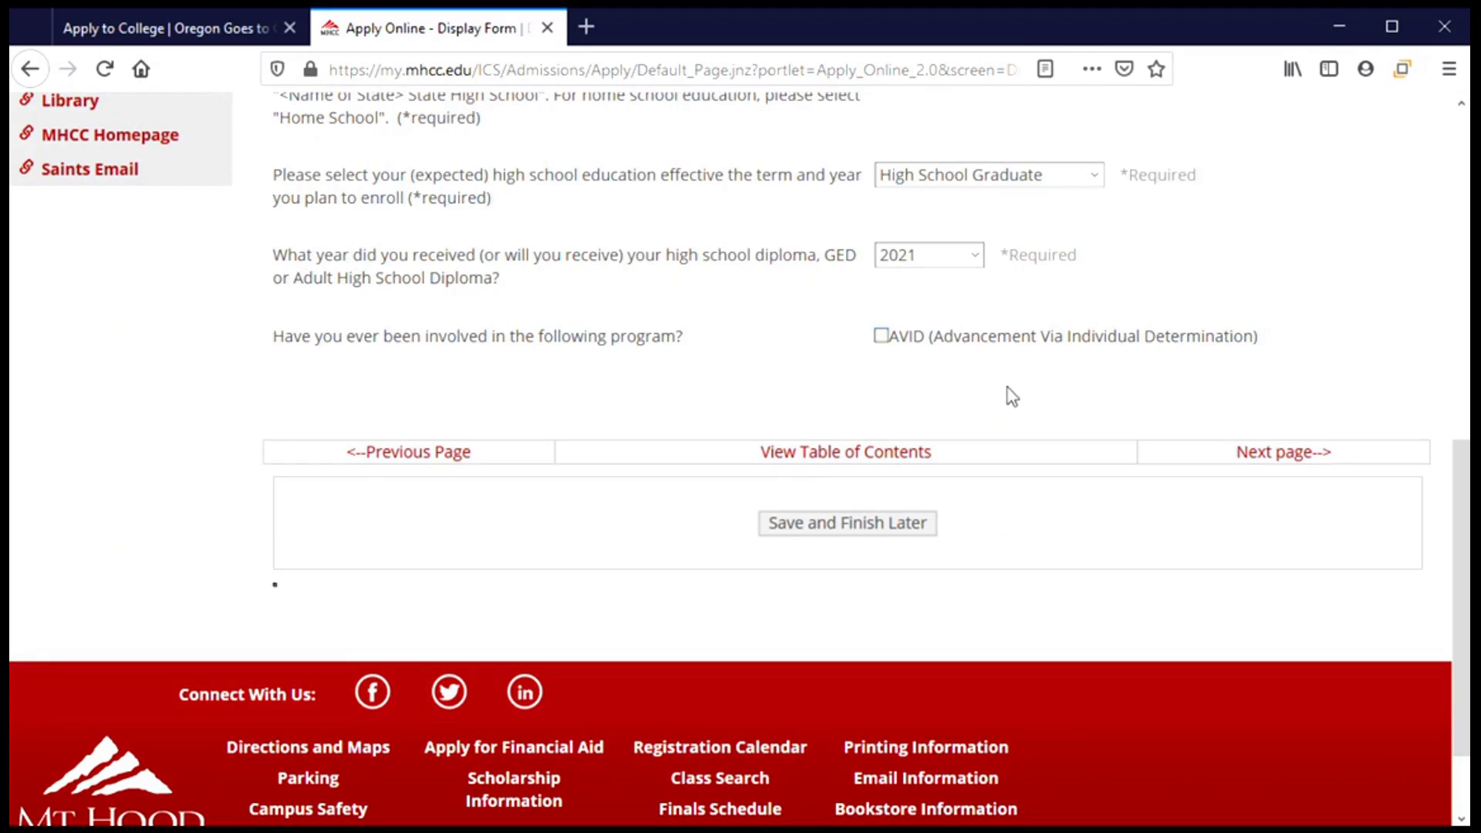
On Section 5, answer Yes to earning a 1-year certificate or 2-year degree and None for prior education.
click(1282, 458)
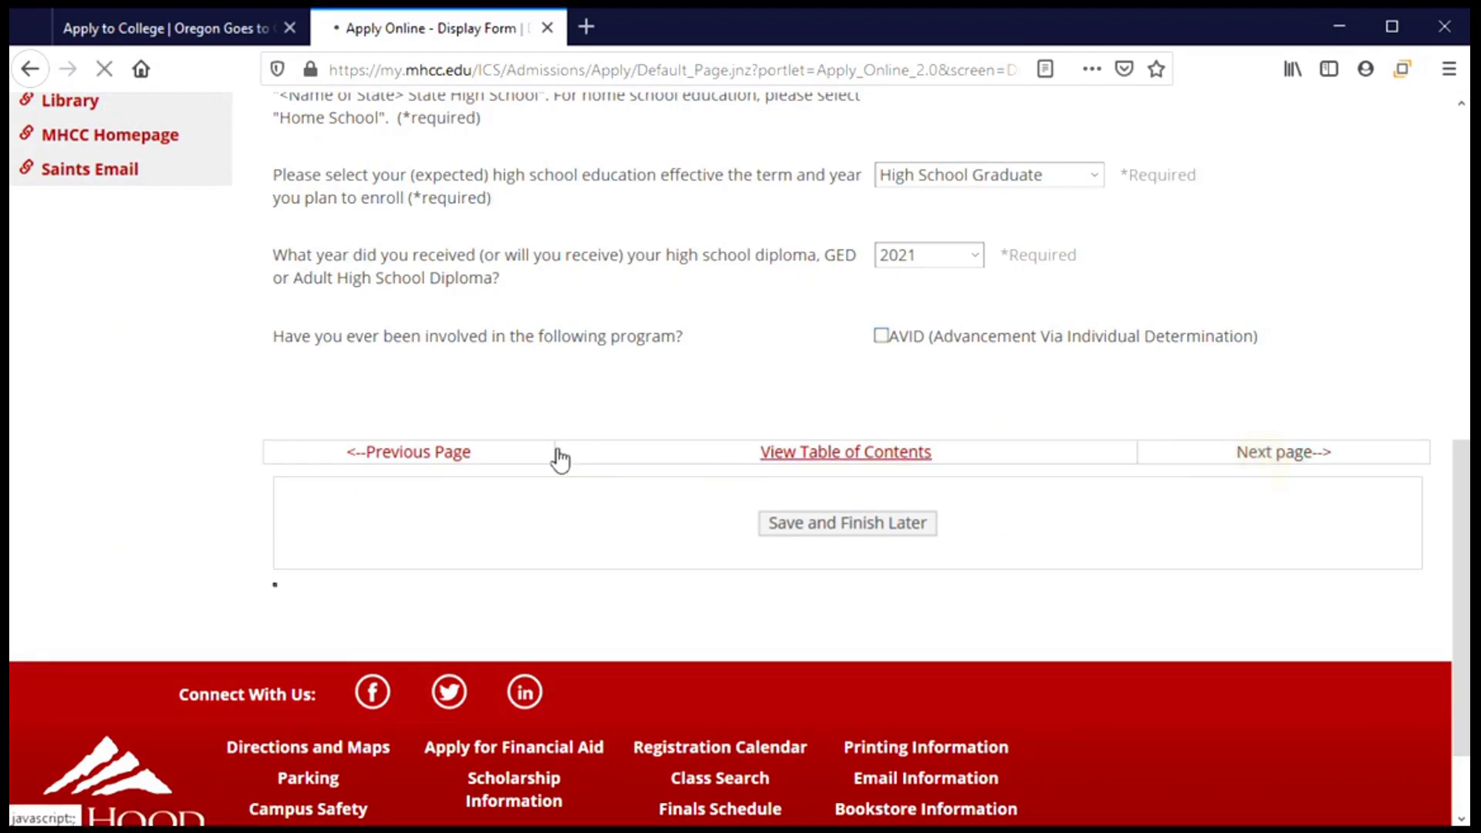
scroll(466, 447, down, 4)
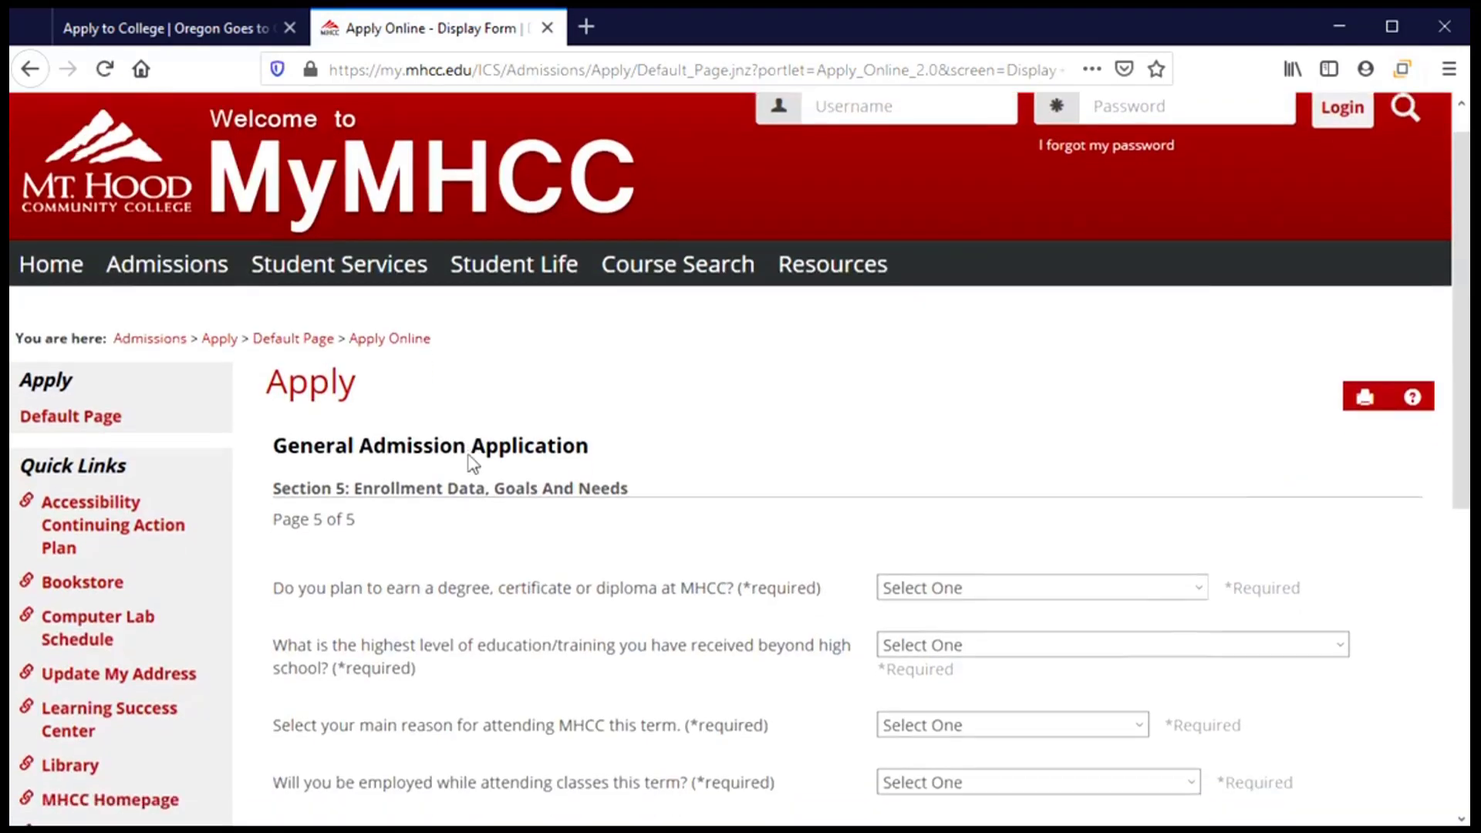
scroll(472, 458, down, 1)
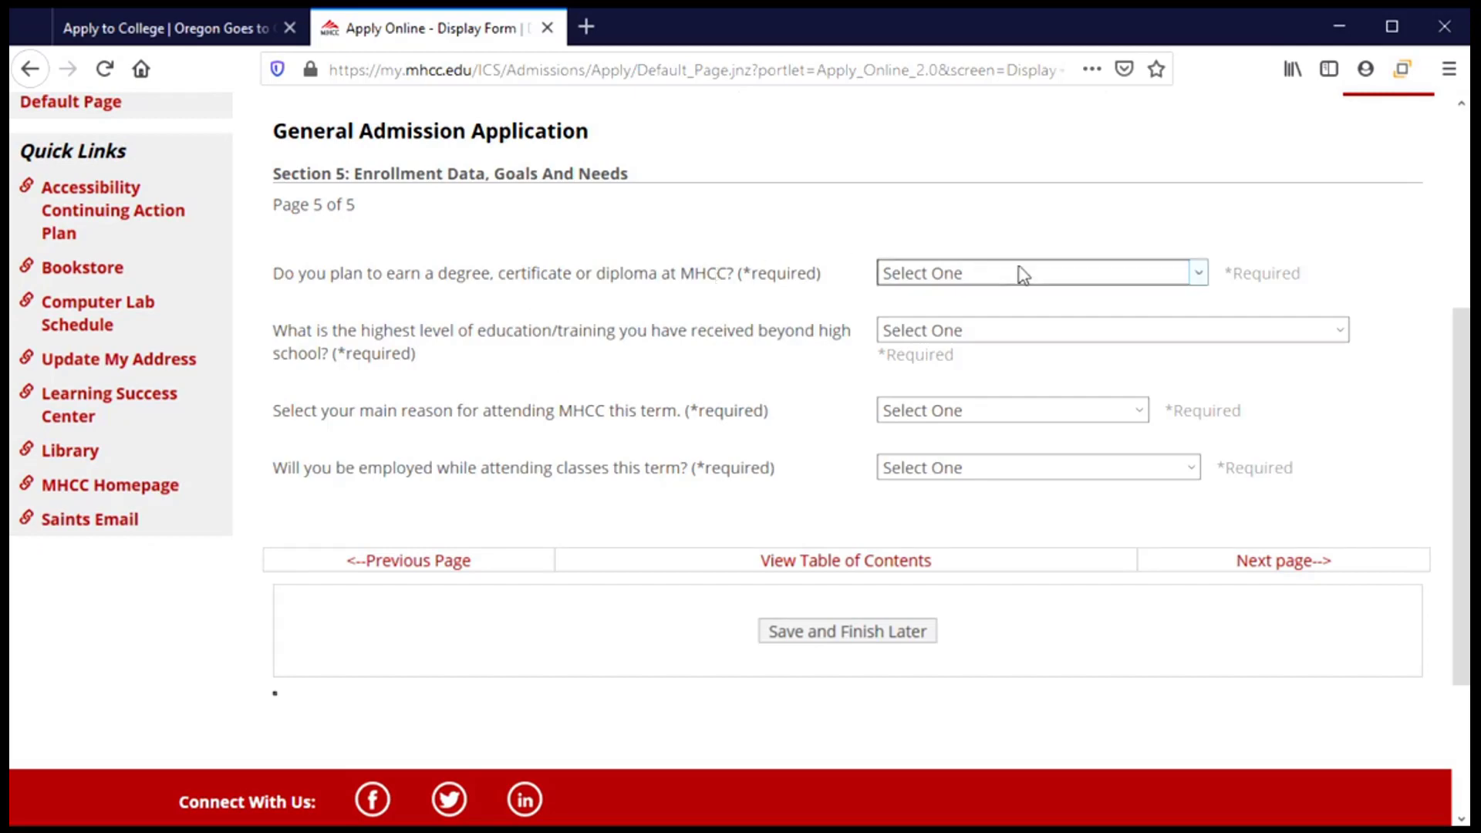
click(1196, 275)
key(Up)
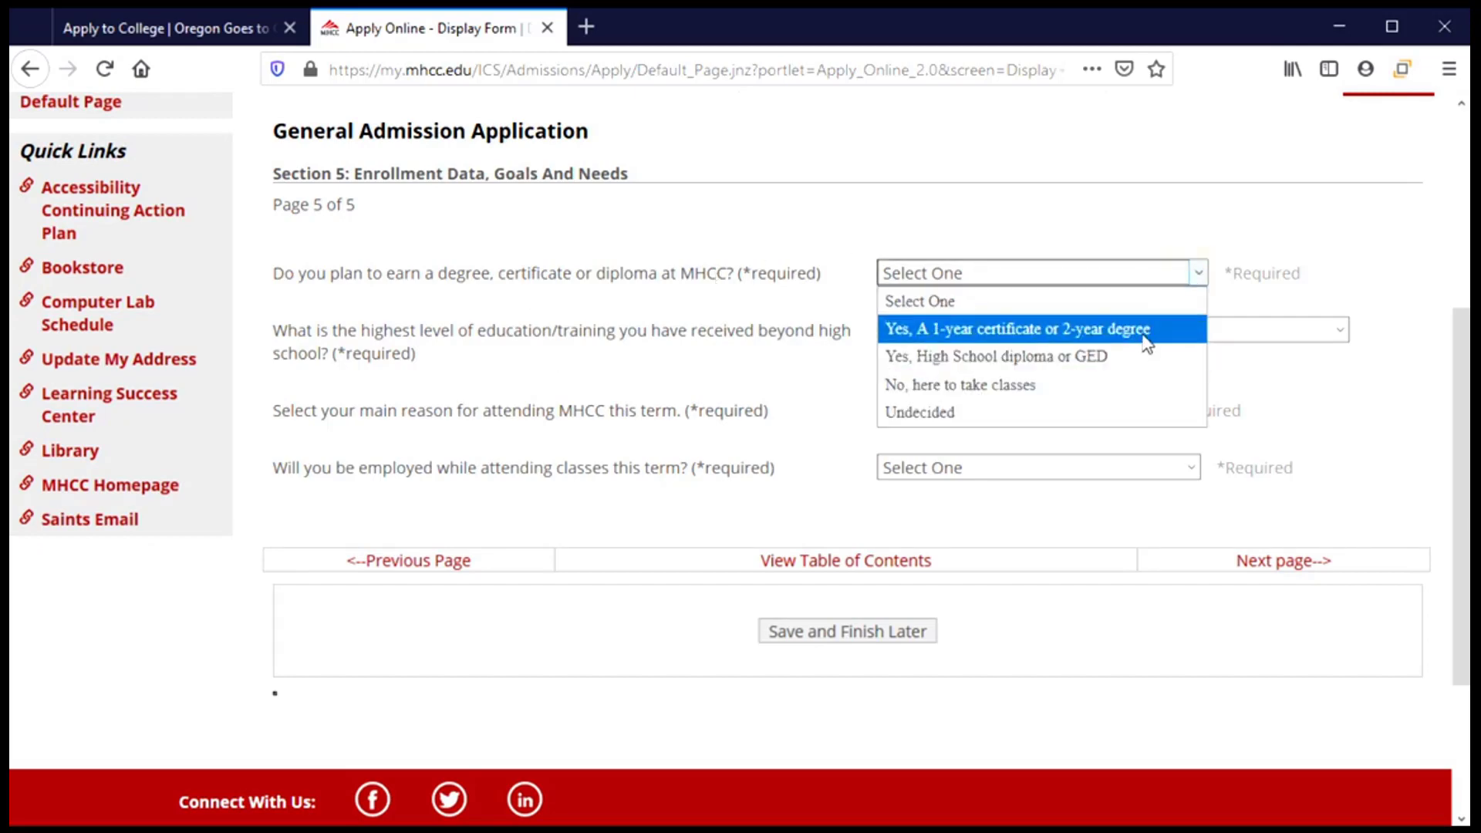
click(1140, 336)
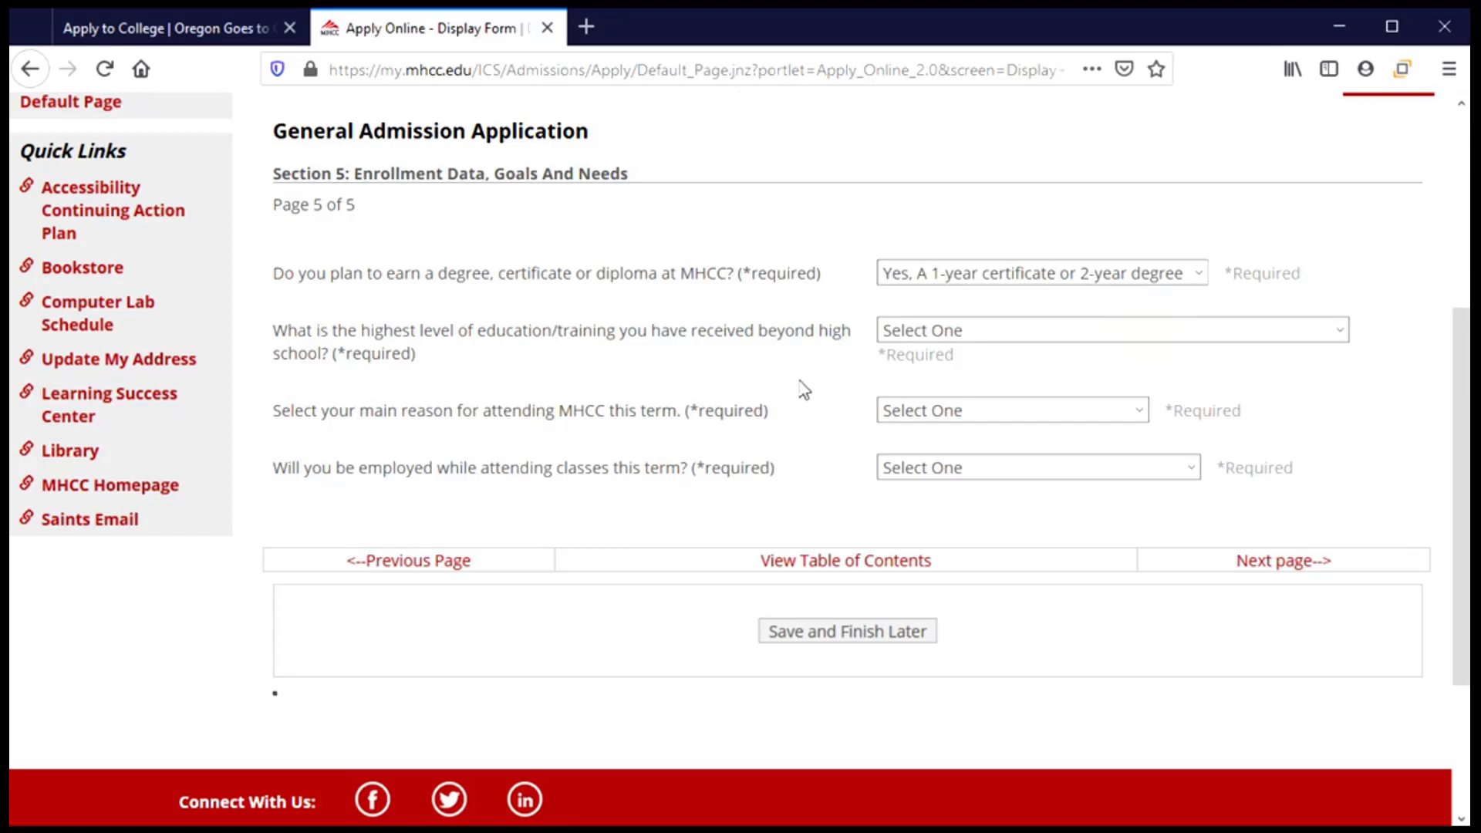
click(1148, 338)
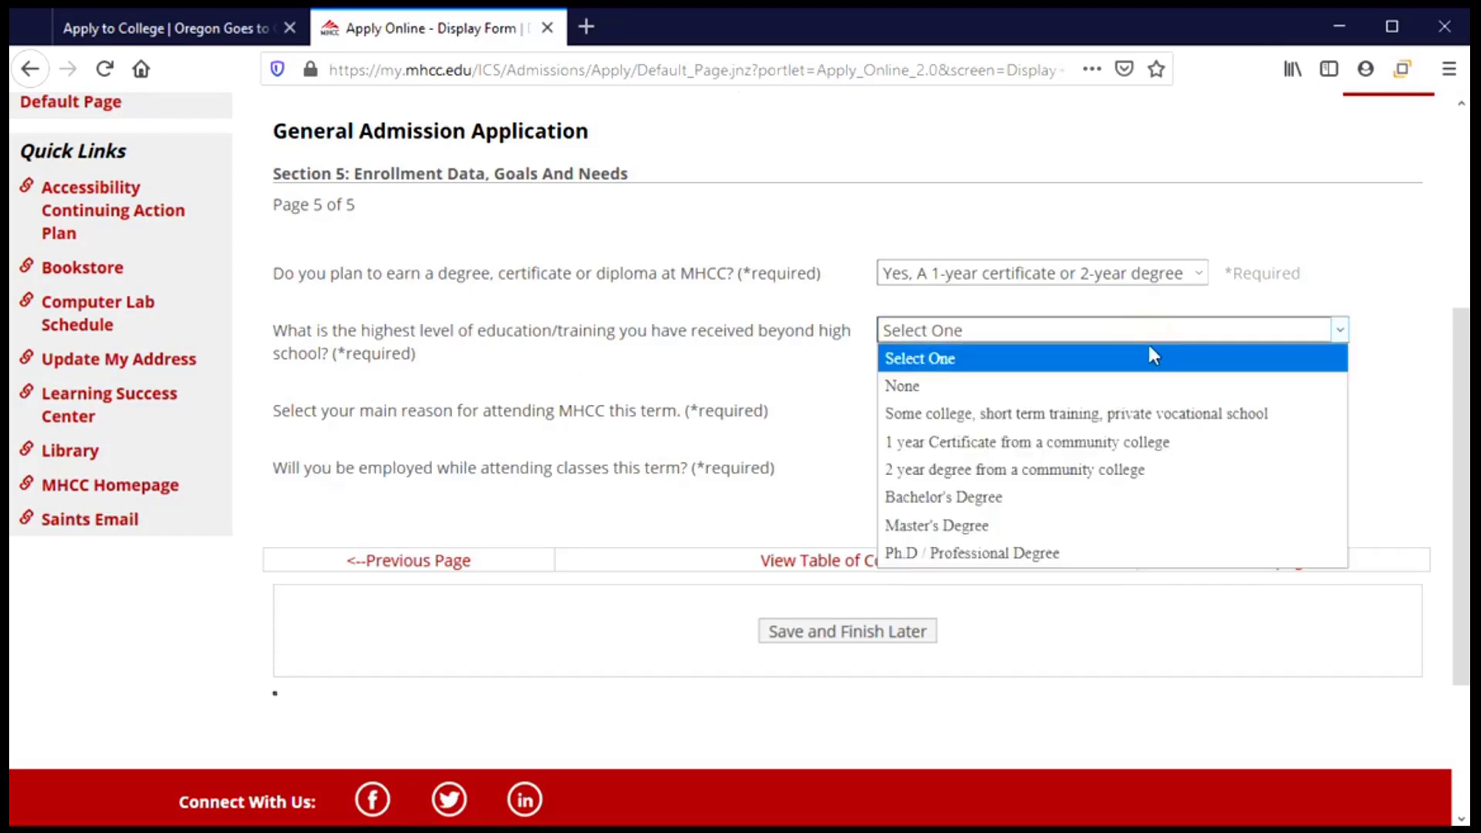
click(1143, 390)
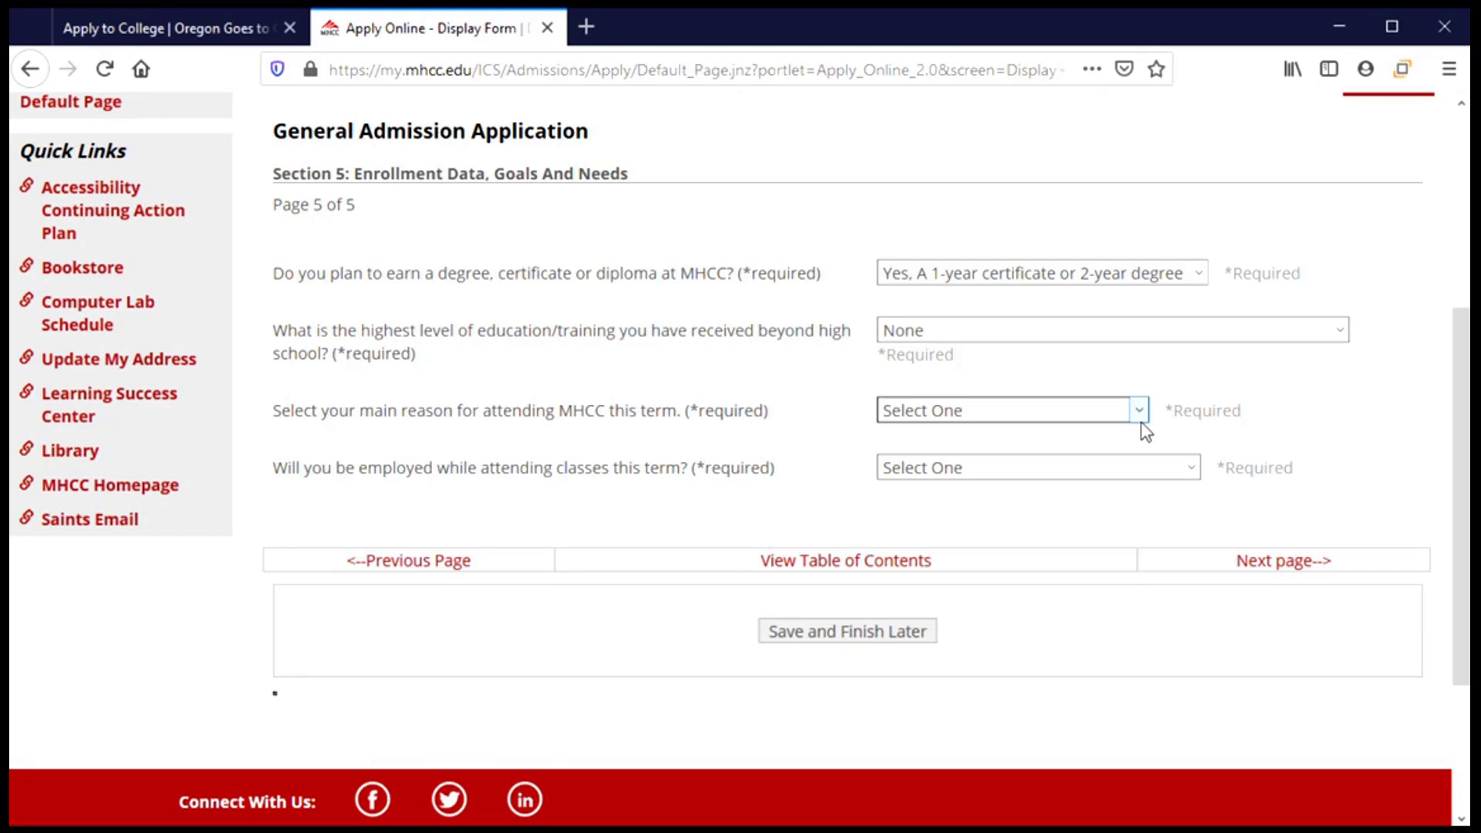
Set the main reason to transferring to a 4-year college, employment to Not Employed, and continue.
click(1140, 421)
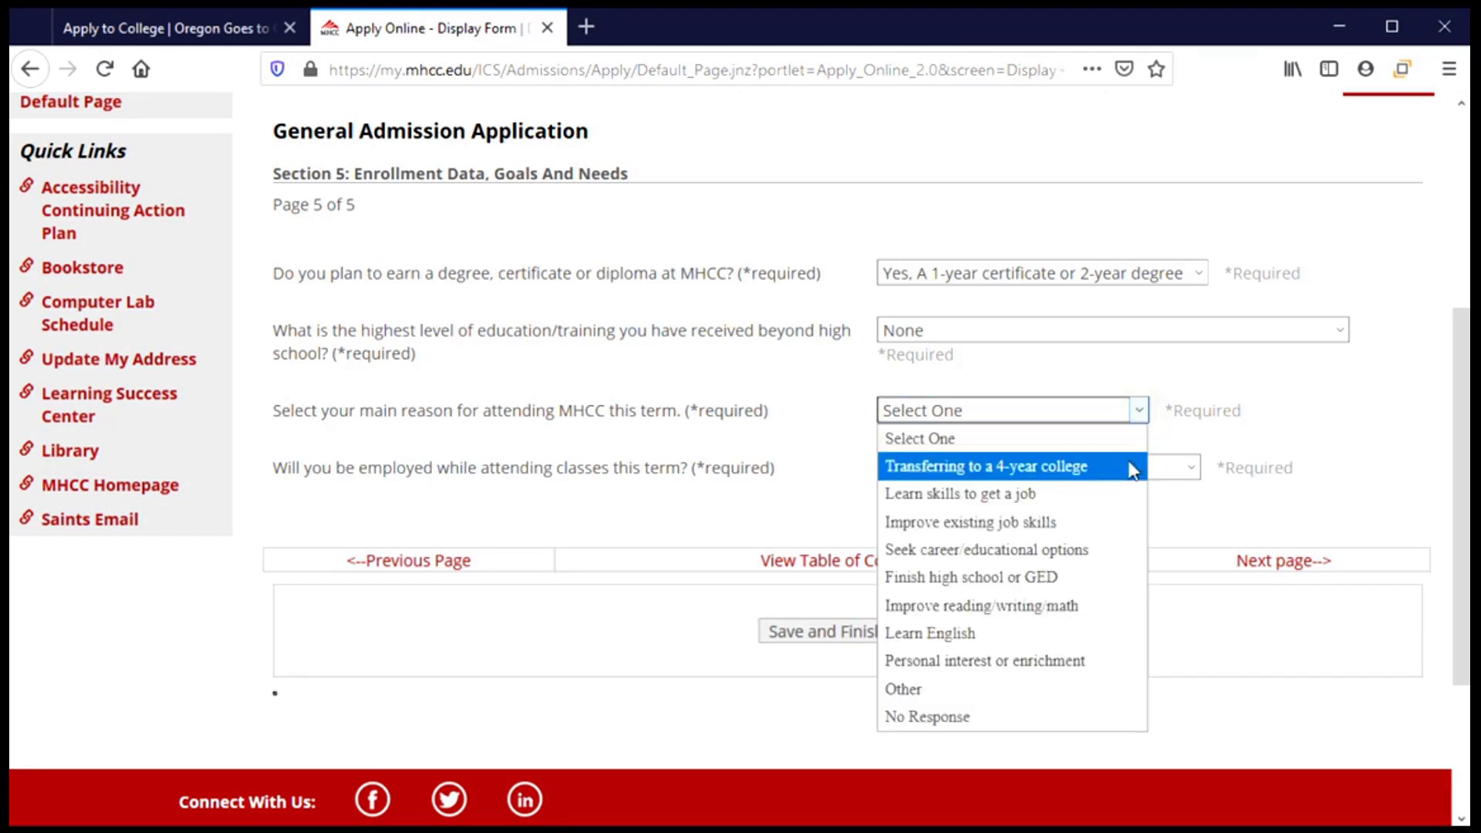
click(1080, 467)
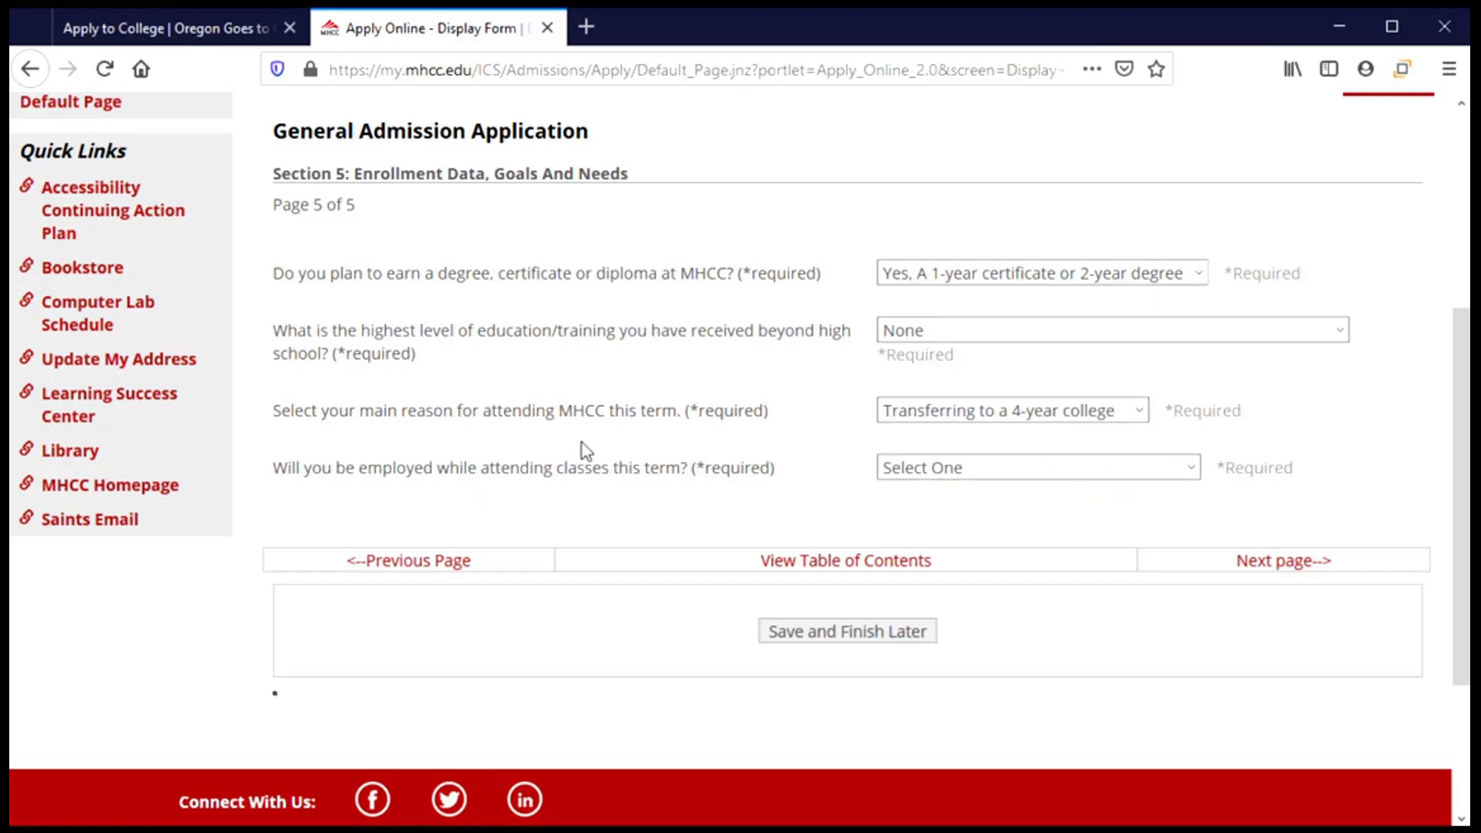
click(1192, 471)
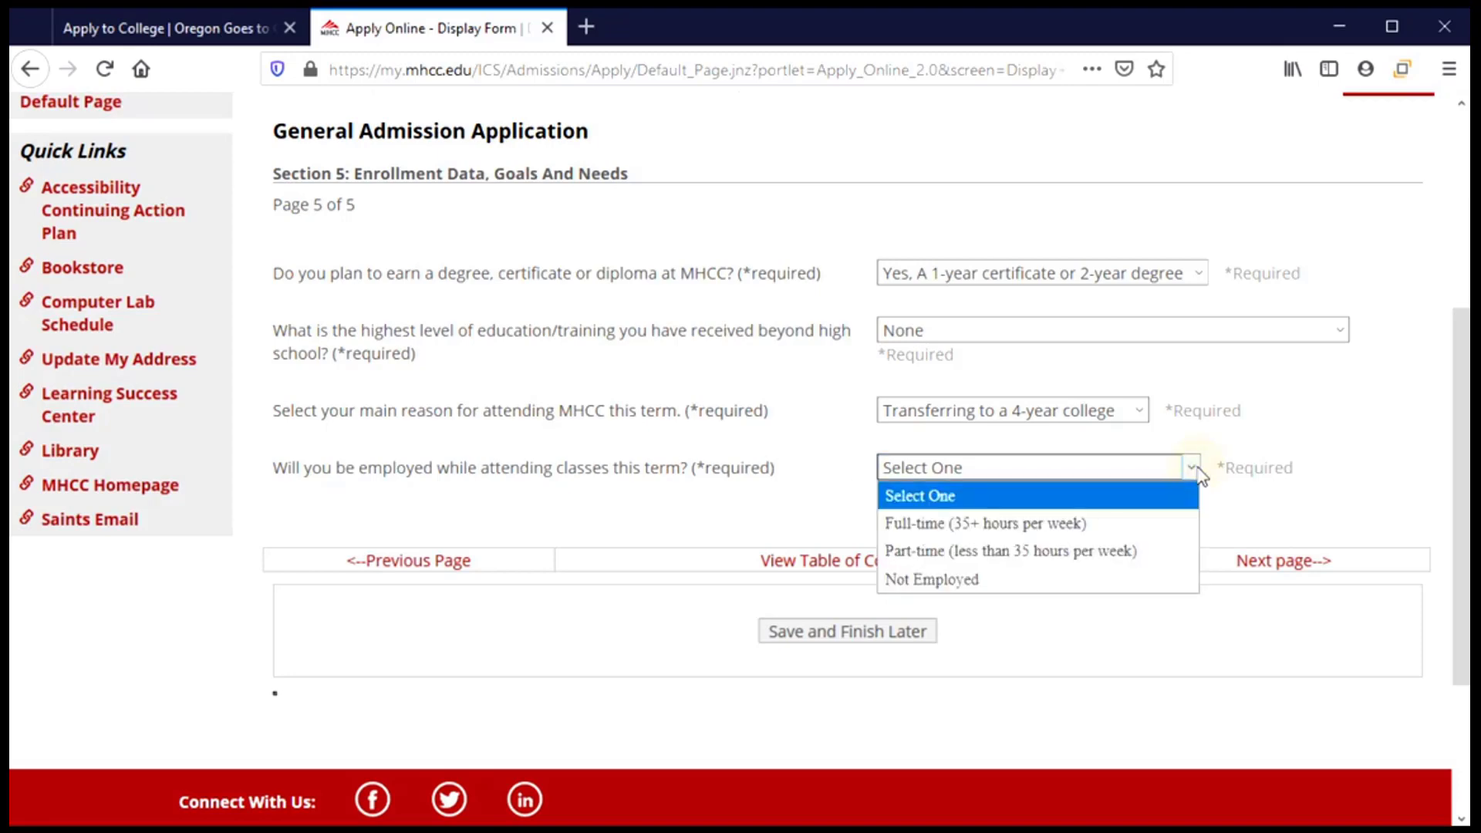
click(984, 590)
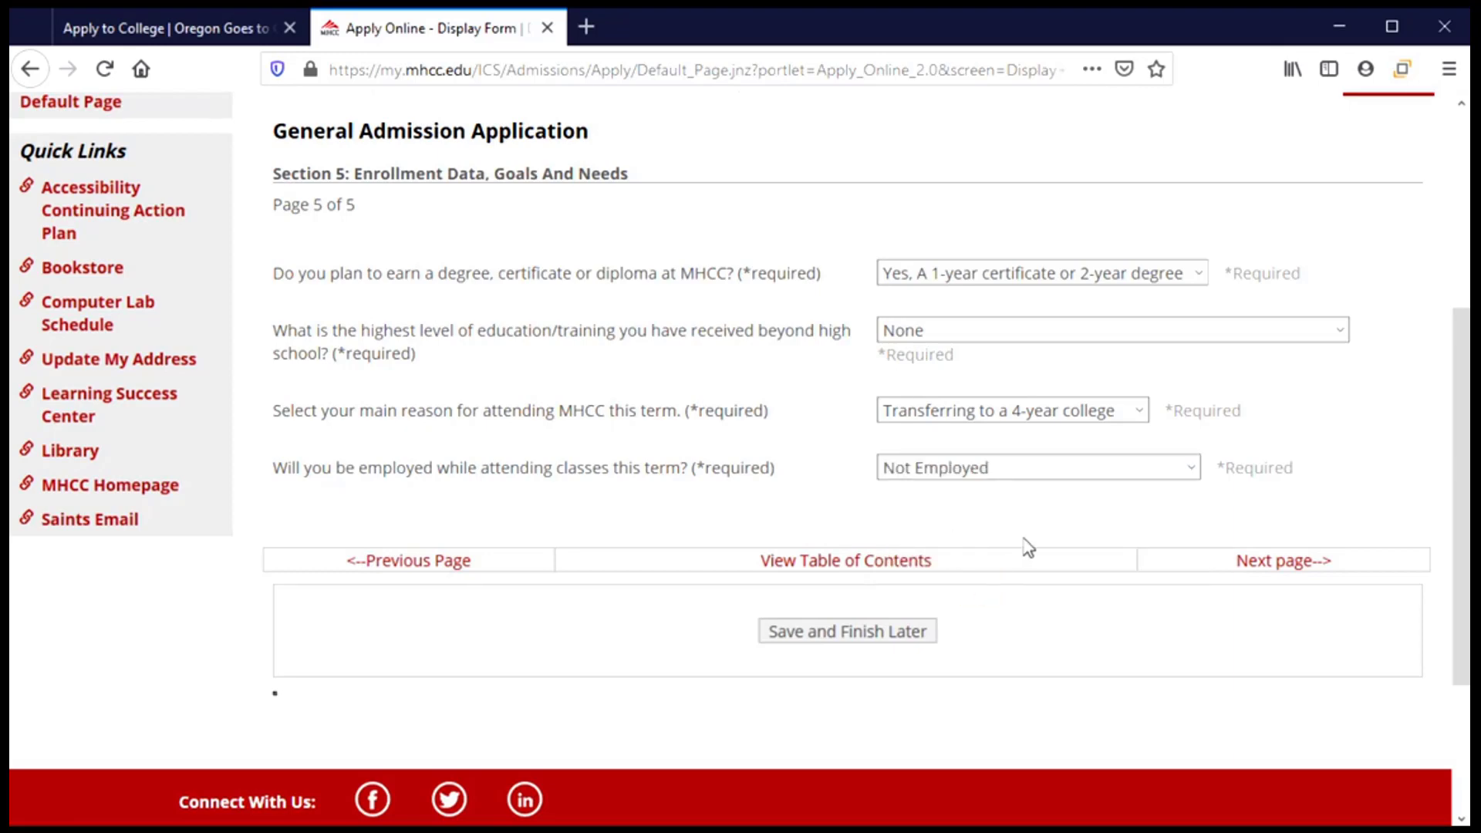
click(1283, 567)
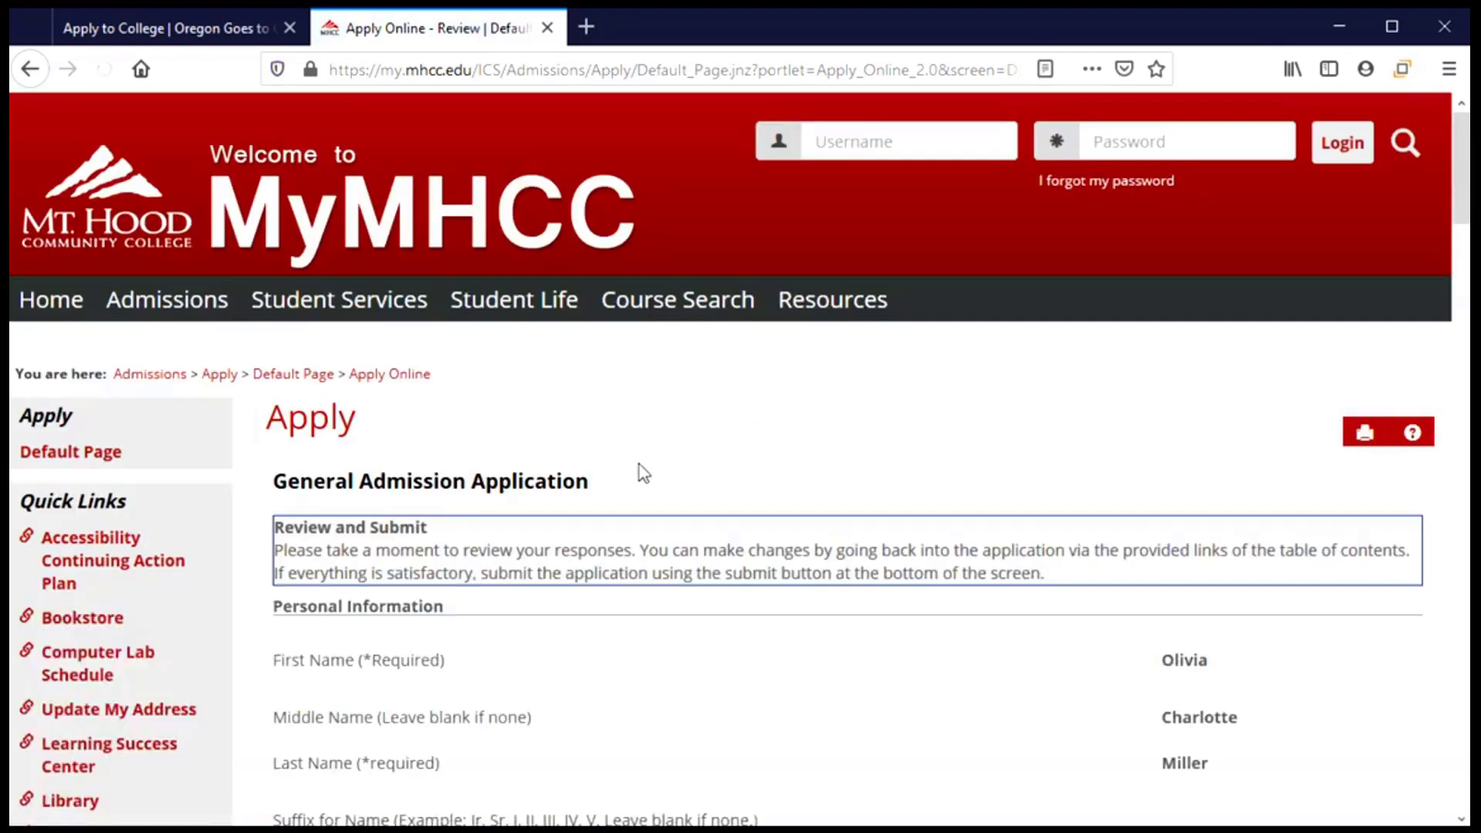
Scroll through the Review and Submit page down to the Submit Application area.
scroll(656, 468, down, 3)
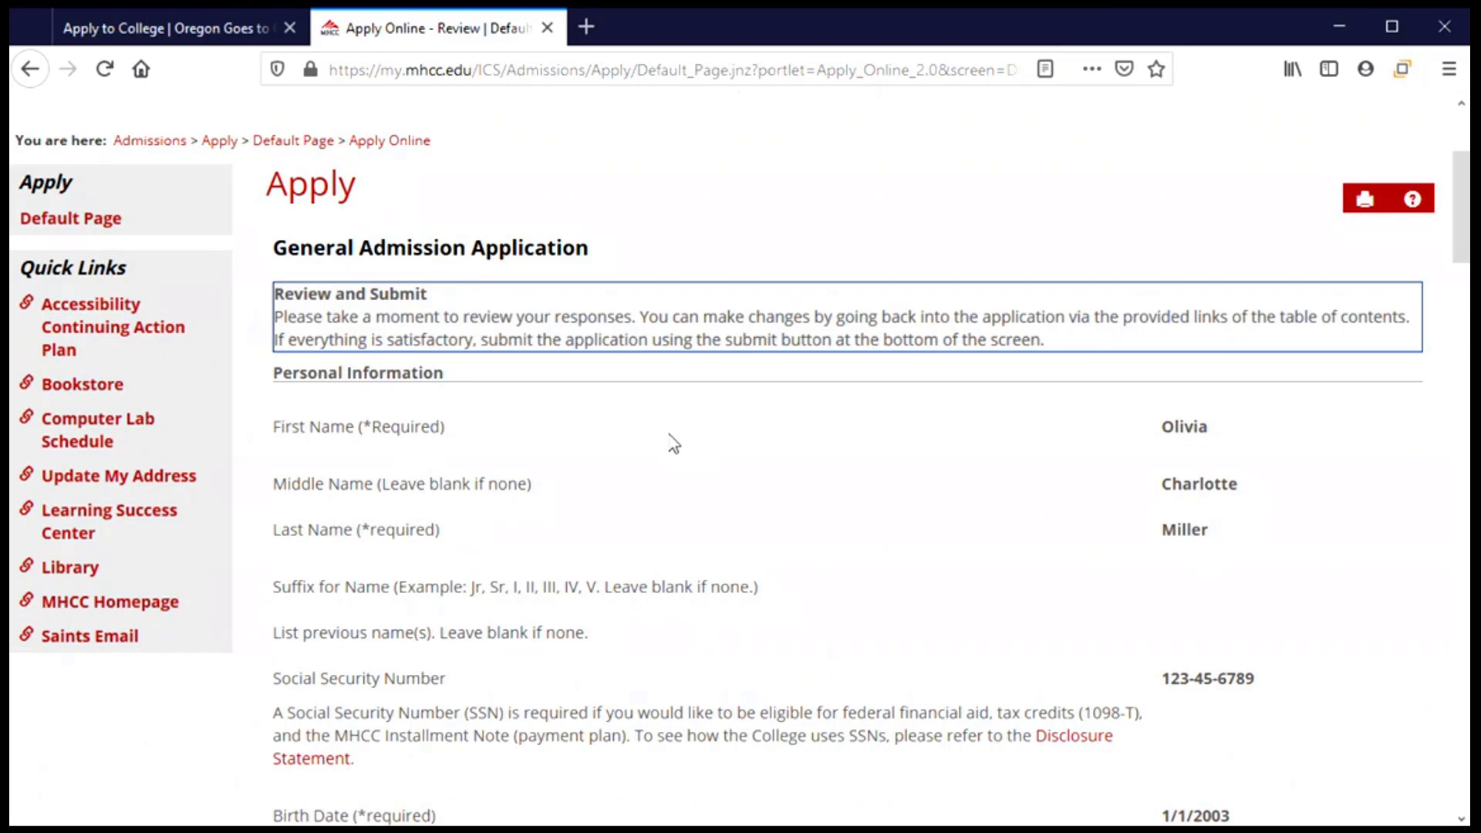
scroll(675, 445, down, 6)
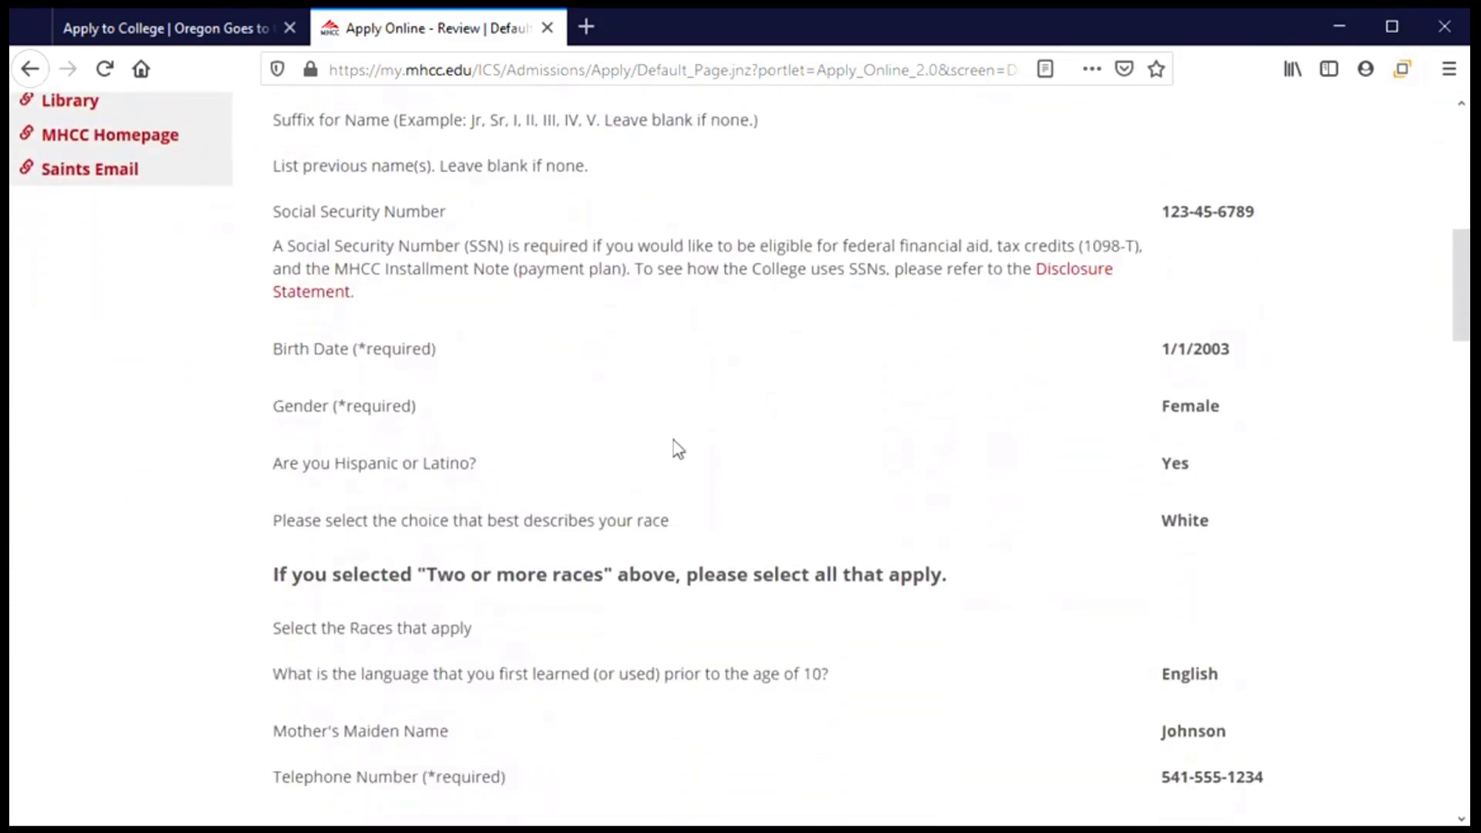
scroll(677, 447, down, 5)
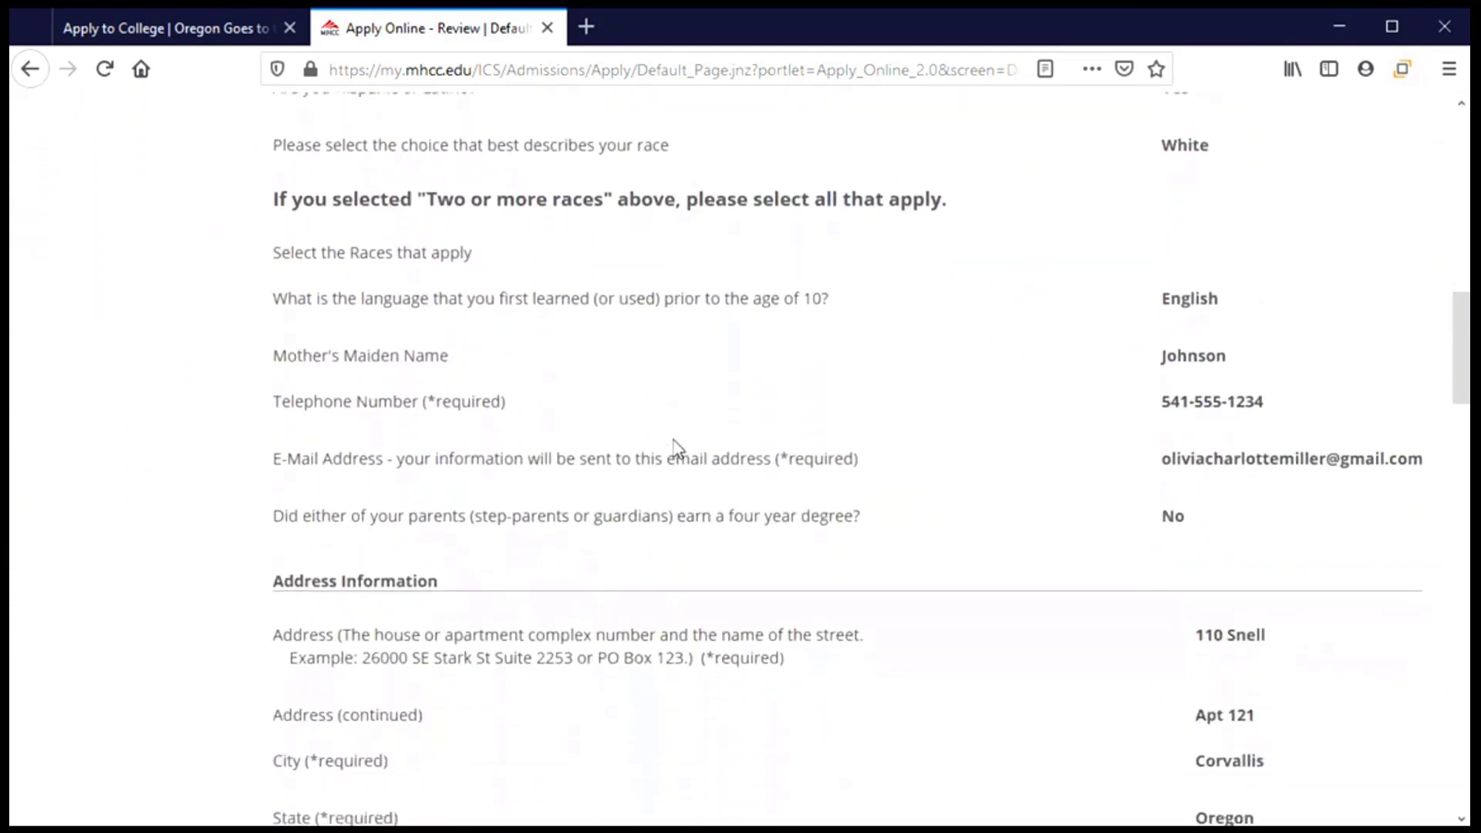
scroll(677, 448, down, 7)
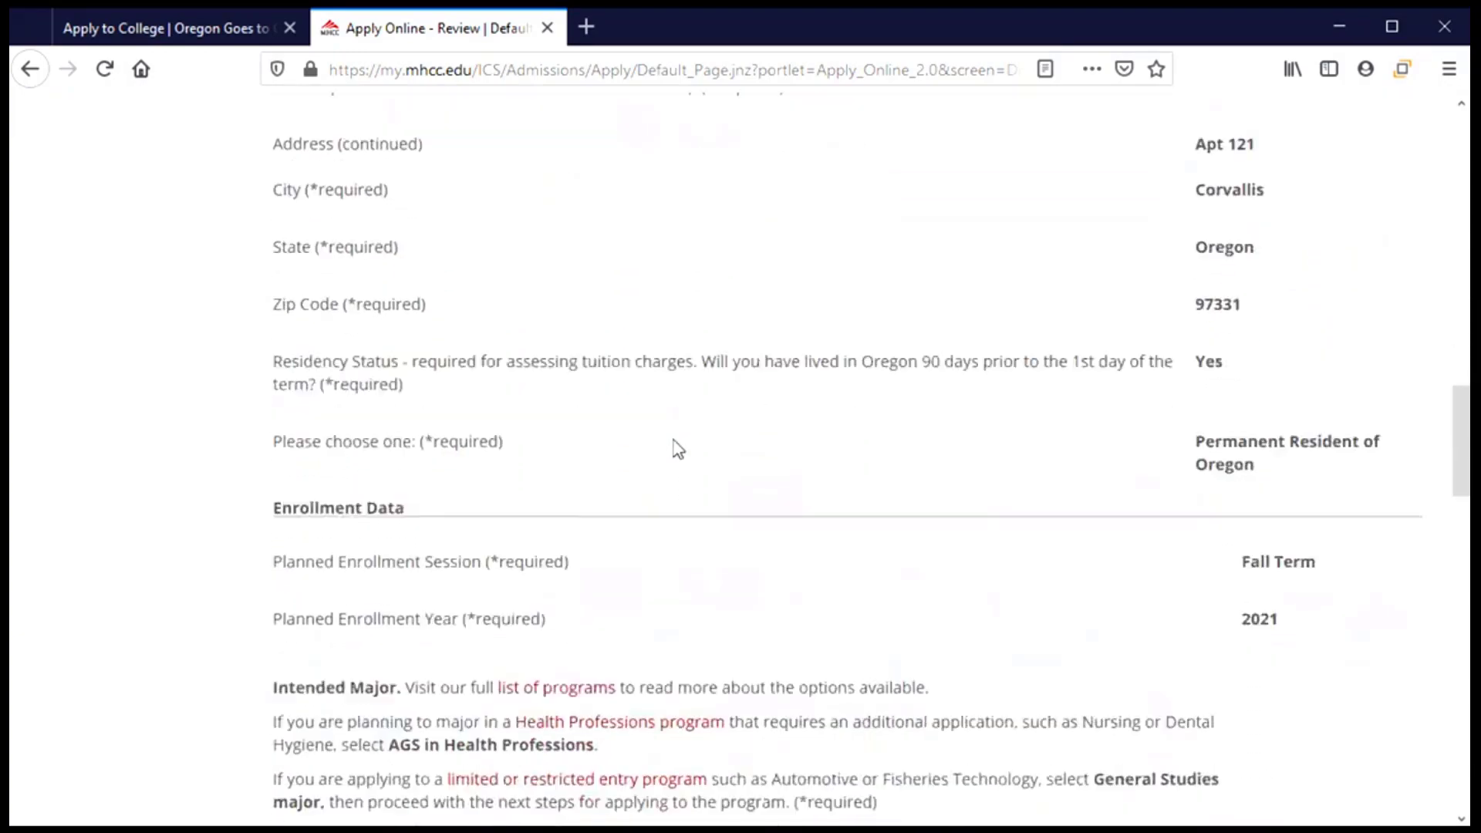
scroll(677, 447, down, 11)
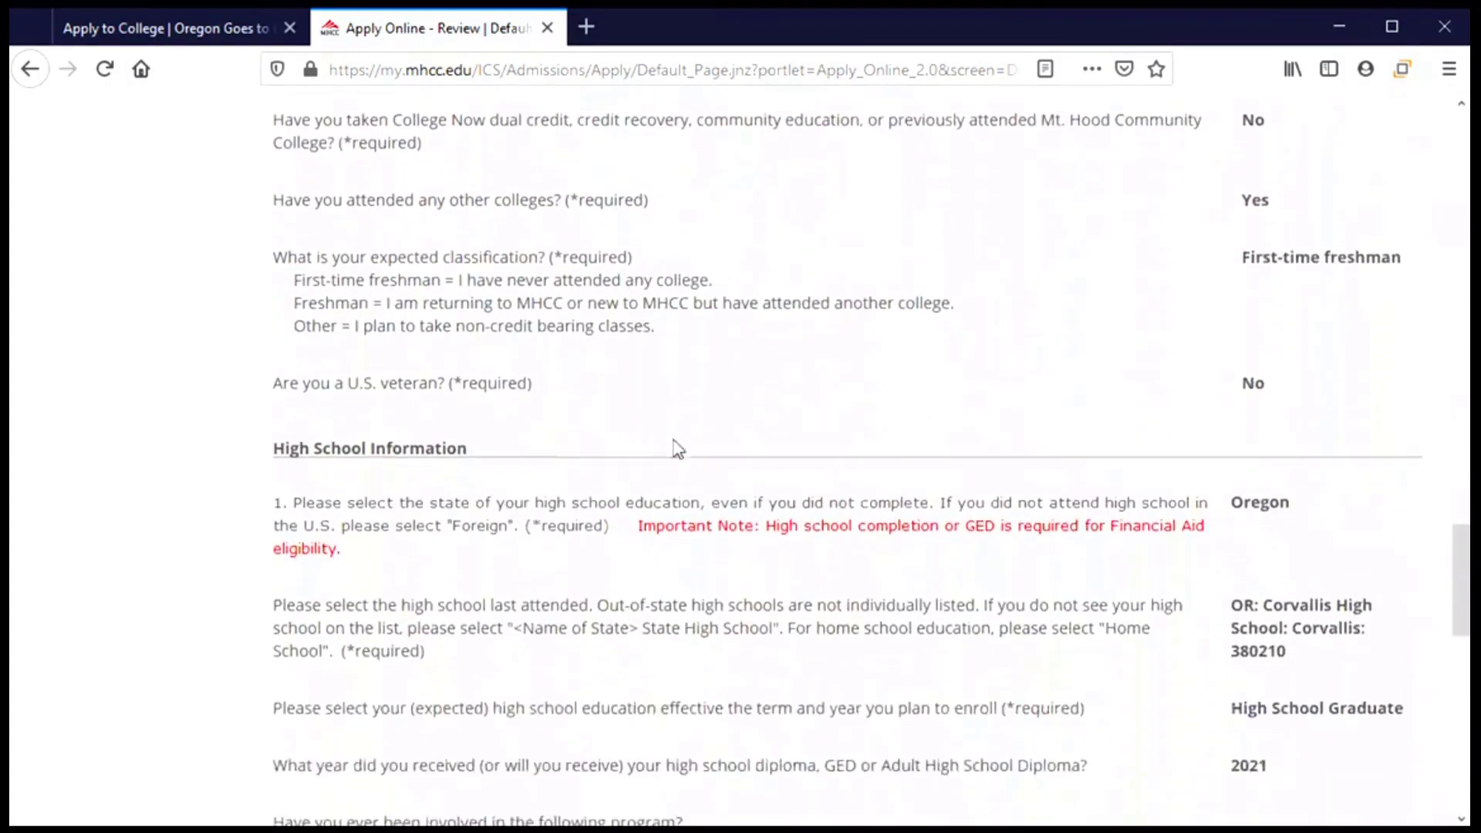
scroll(677, 447, down, 12)
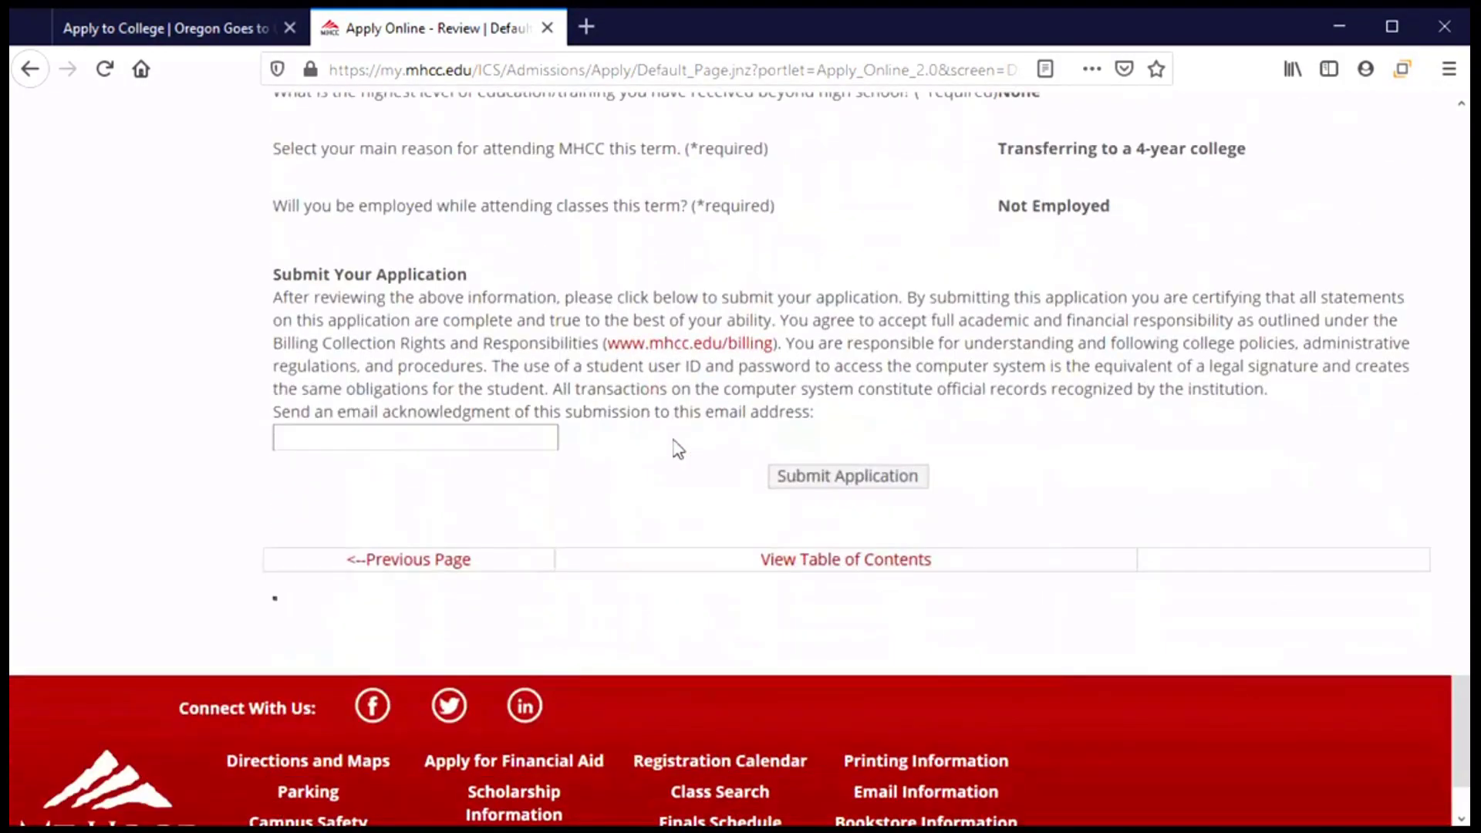
Enter the applicant's e-mail address in the acknowledgment field above Submit Application.
click(360, 438)
click(360, 440)
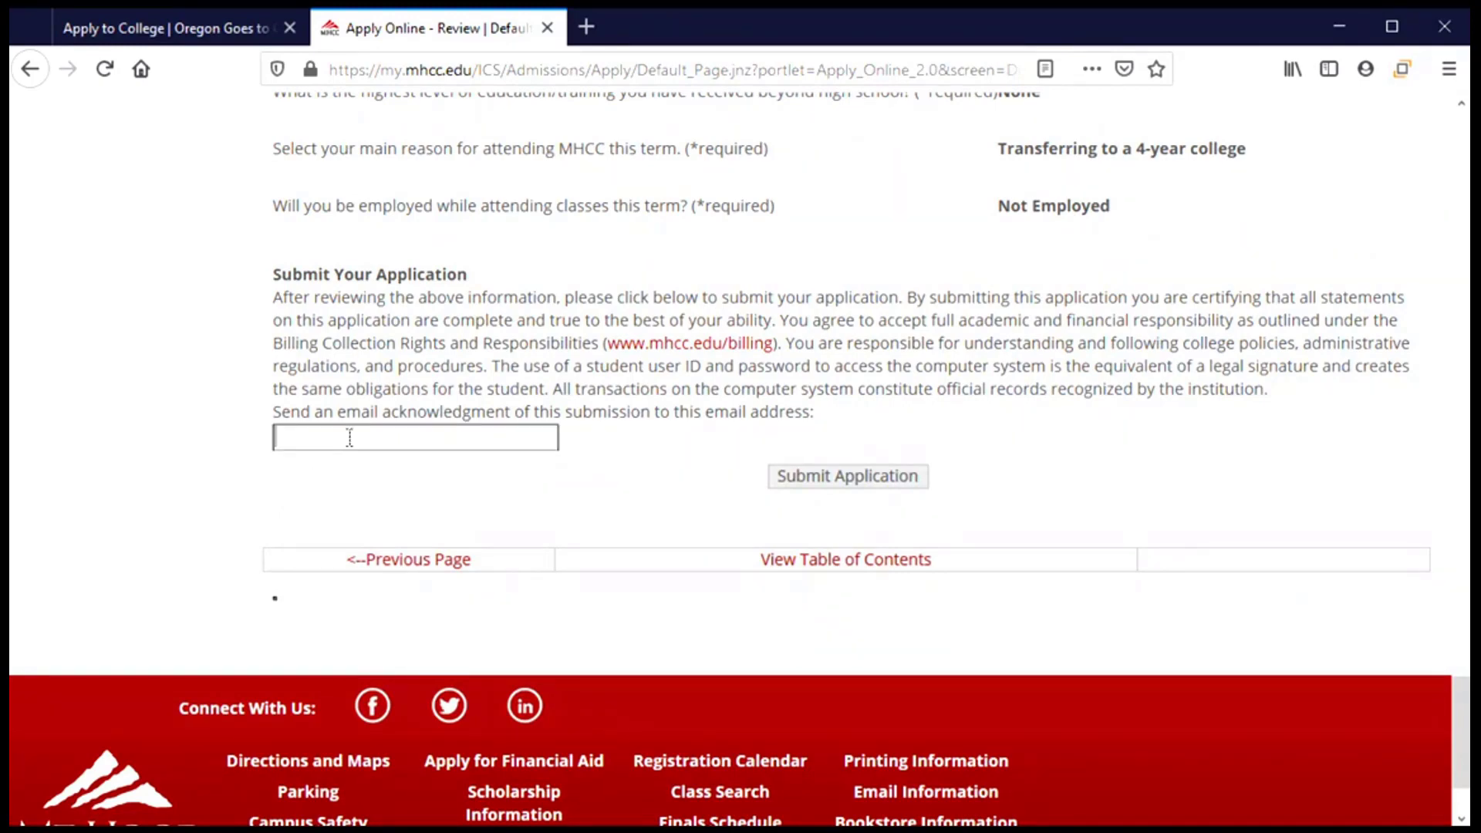
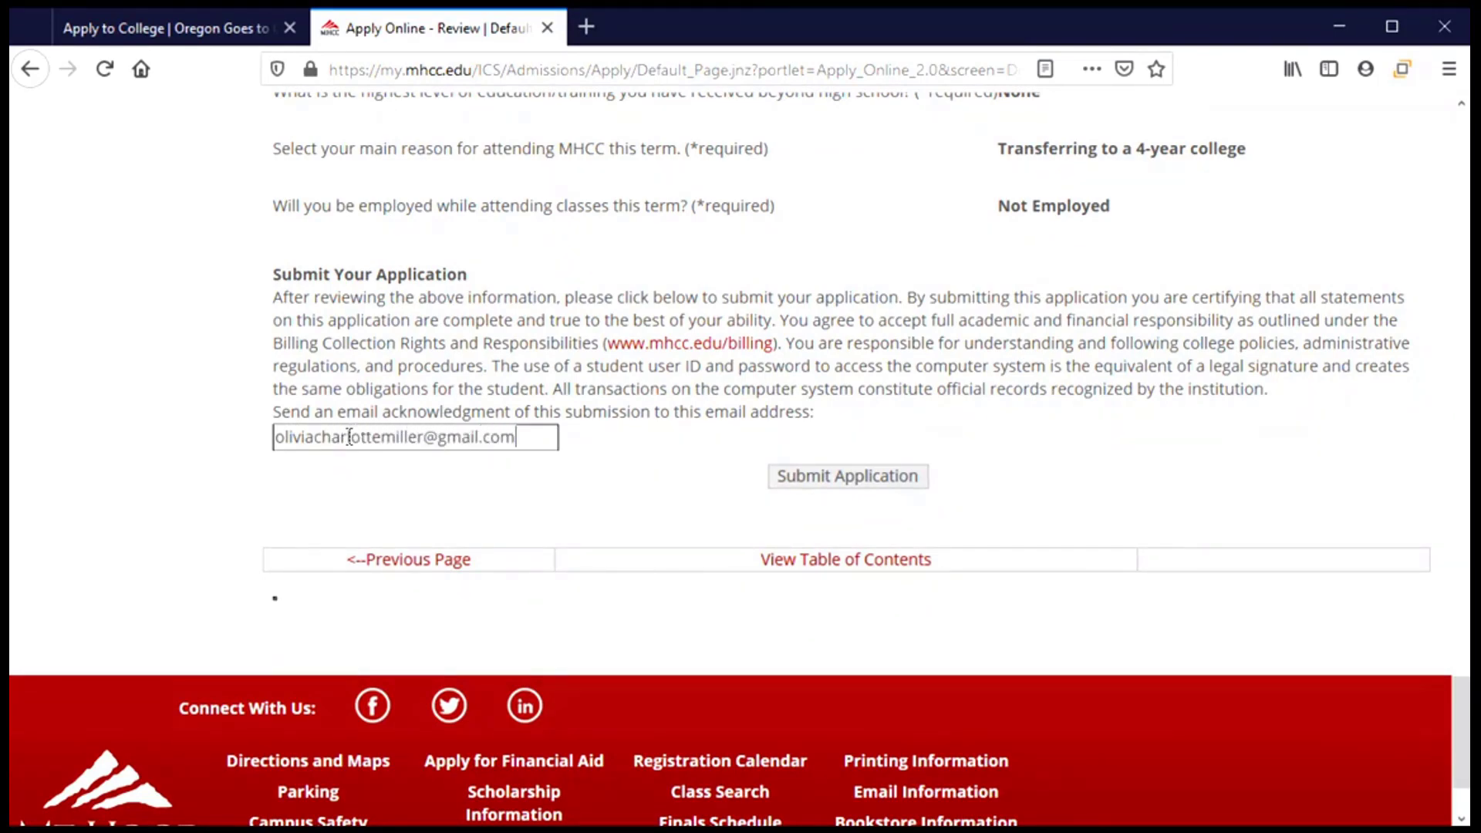